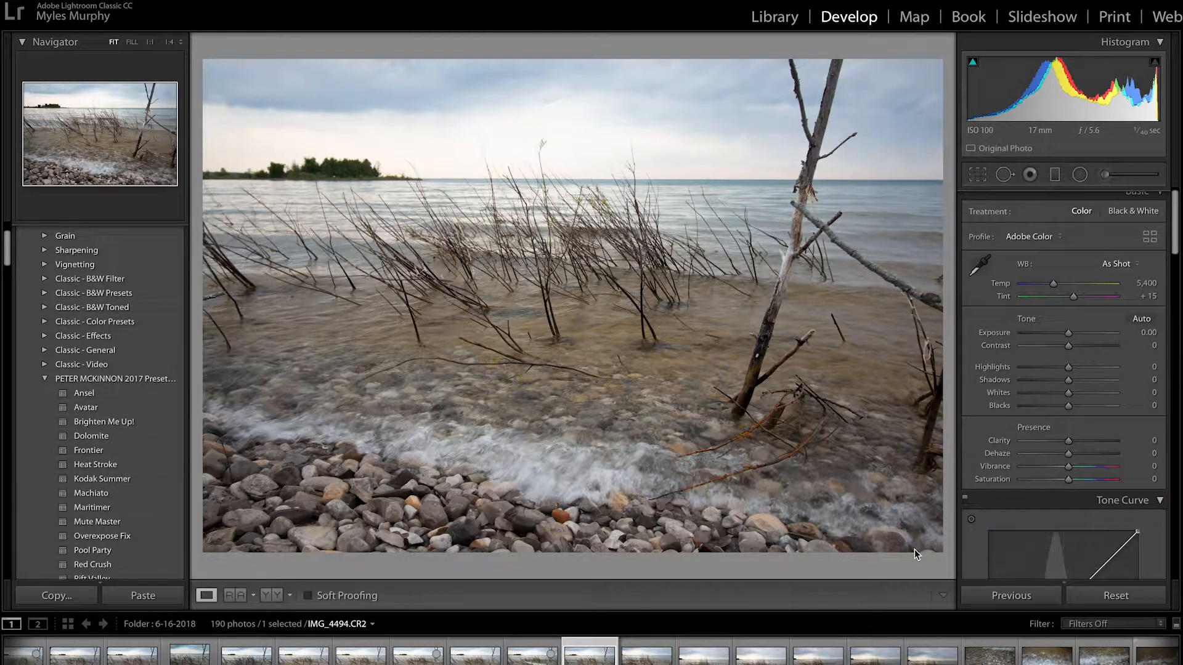
# Enable lens profile corrections for the photo with the Canon EF-S 10-18mm profile.
pyautogui.scroll(-6, 1062, 409)
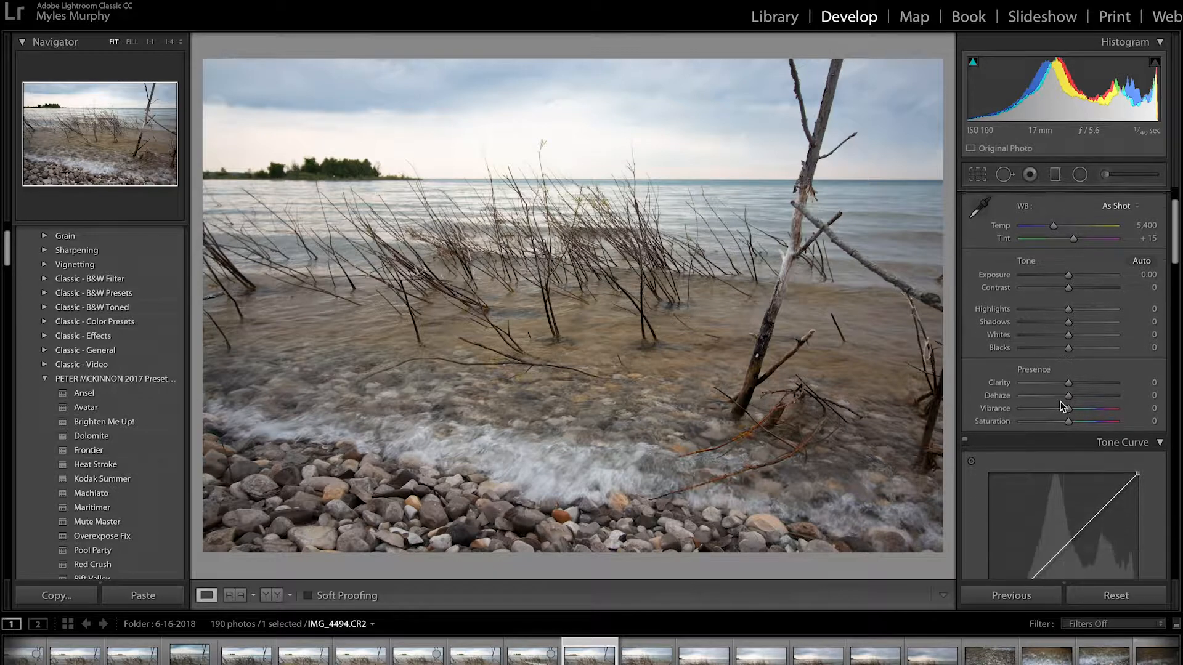
pyautogui.scroll(-10, 1062, 407)
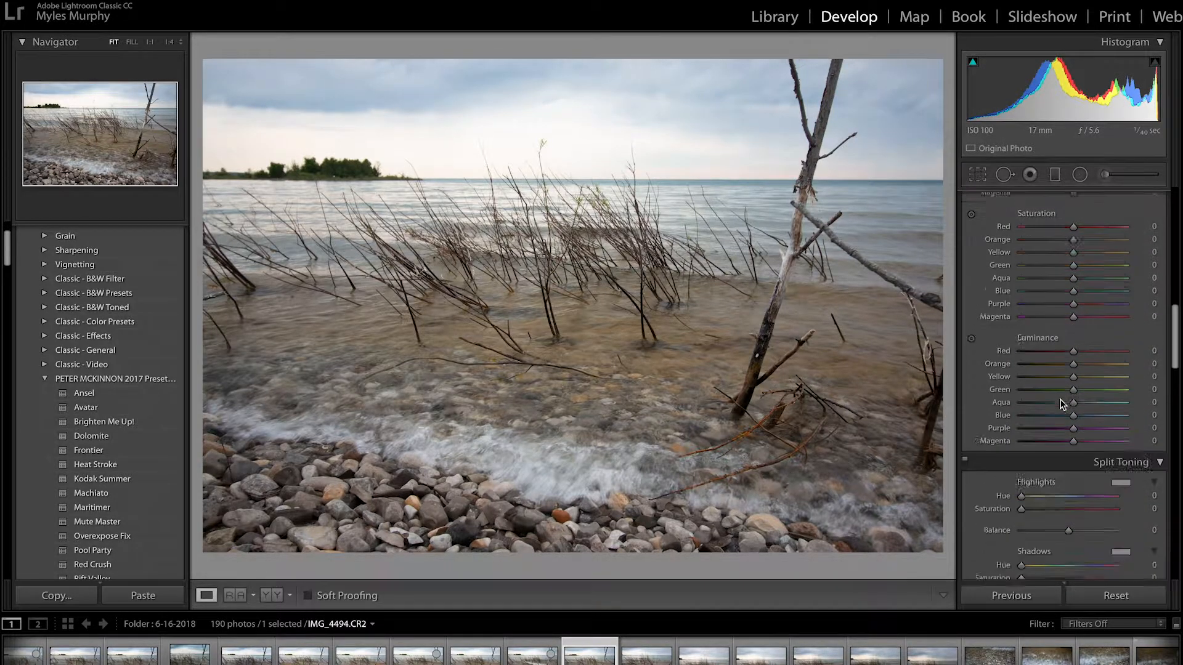
pyautogui.scroll(-5, 1062, 404)
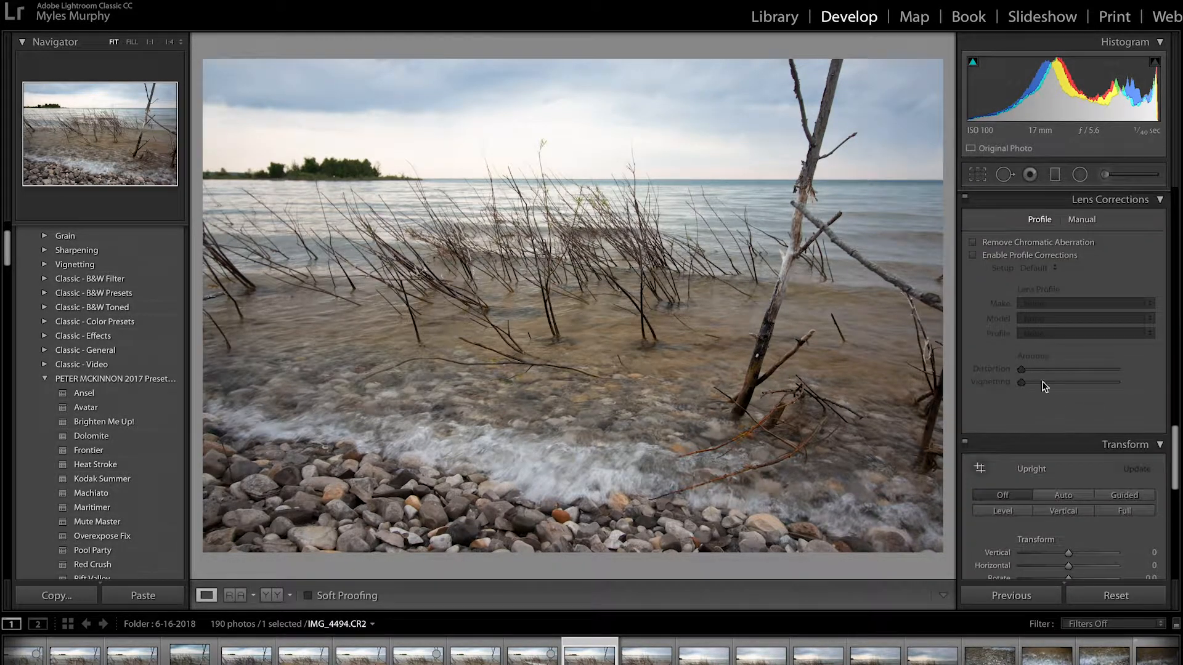
pyautogui.click(1017, 306)
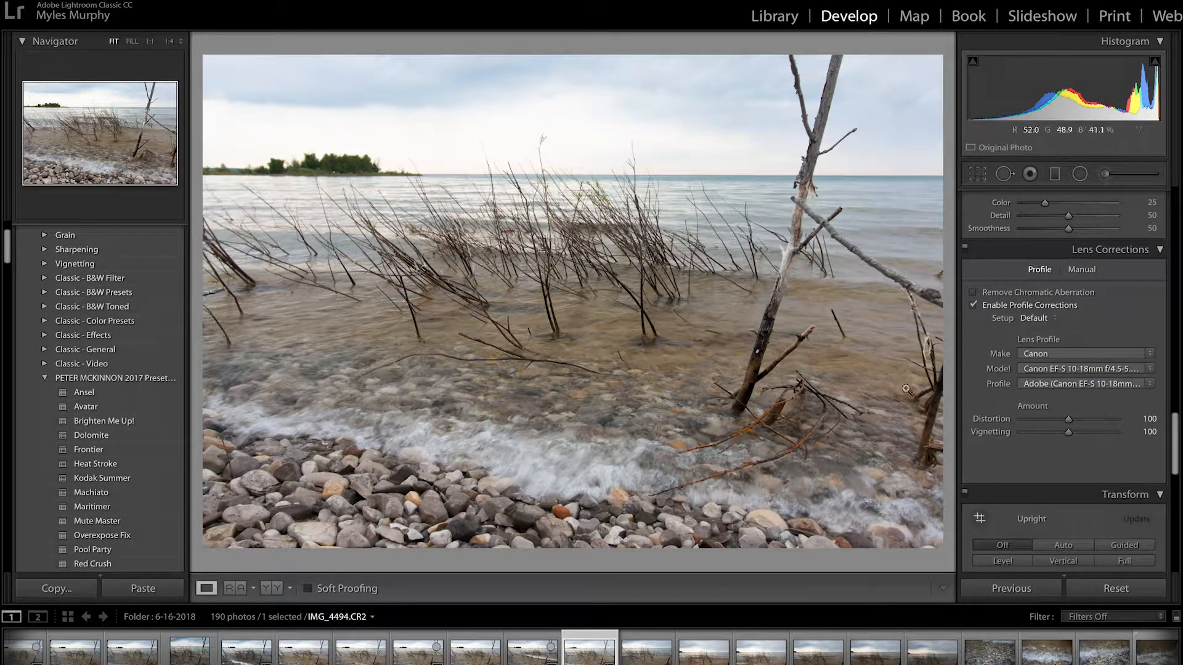
pyautogui.click(1140, 414)
# Straighten the photo along the lake horizon to an angle of about −0.19 and apply the crop.
pyautogui.scroll(5, 1136, 409)
pyautogui.scroll(10, 1131, 404)
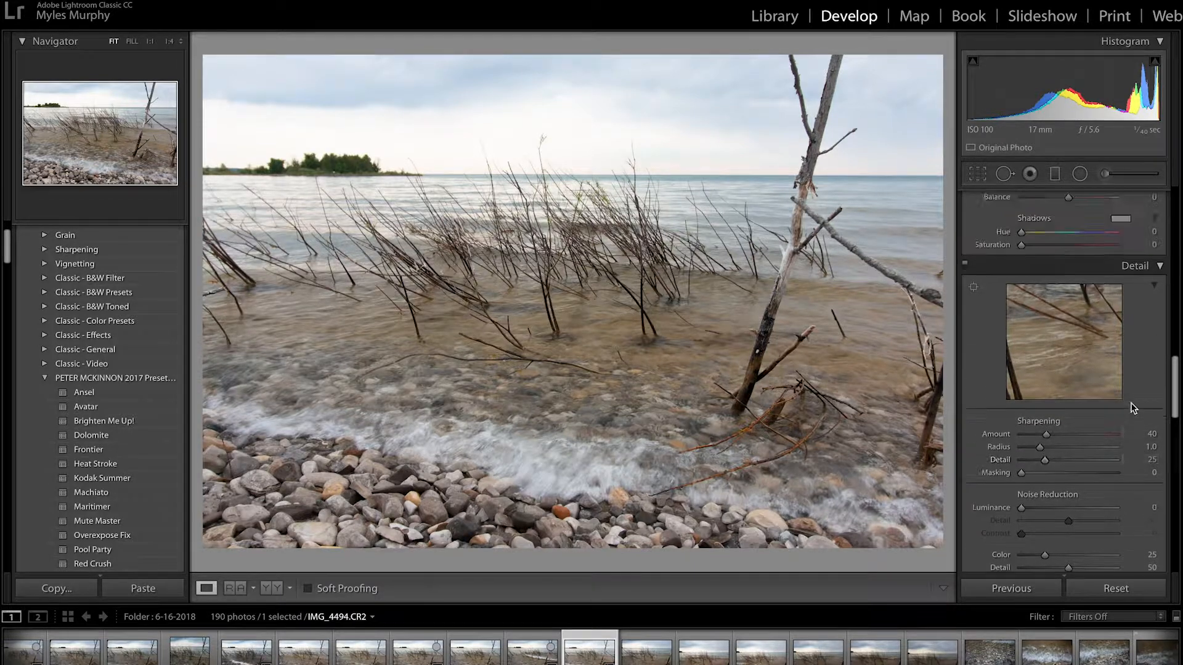
pyautogui.click(975, 177)
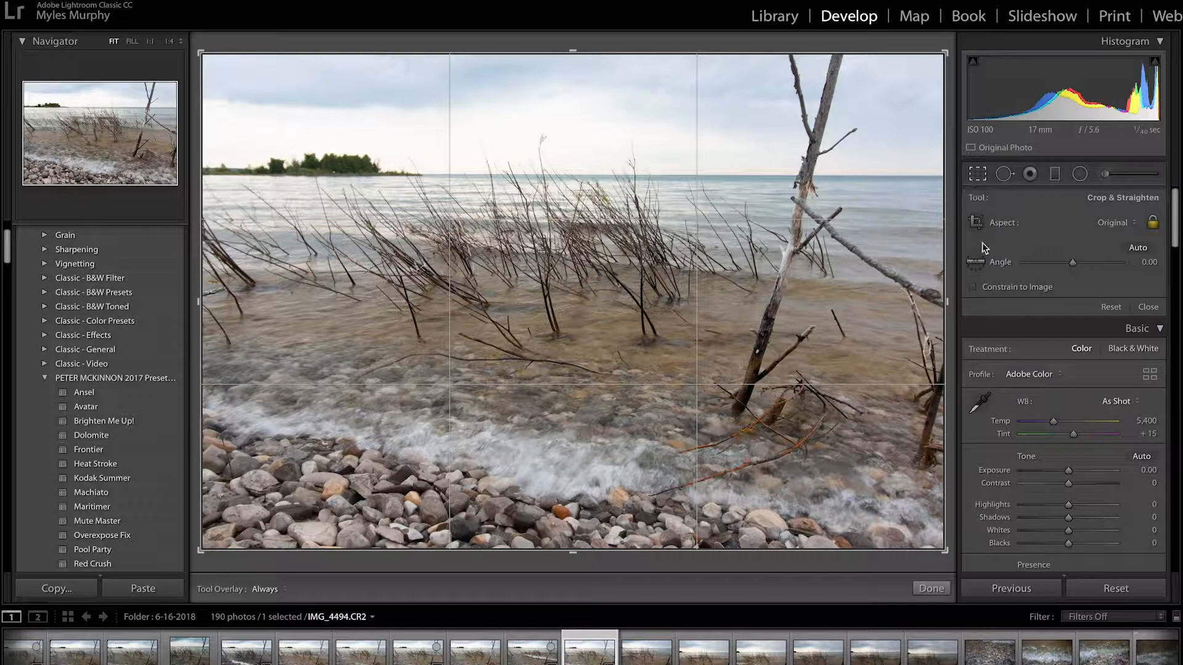
pyautogui.click(981, 264)
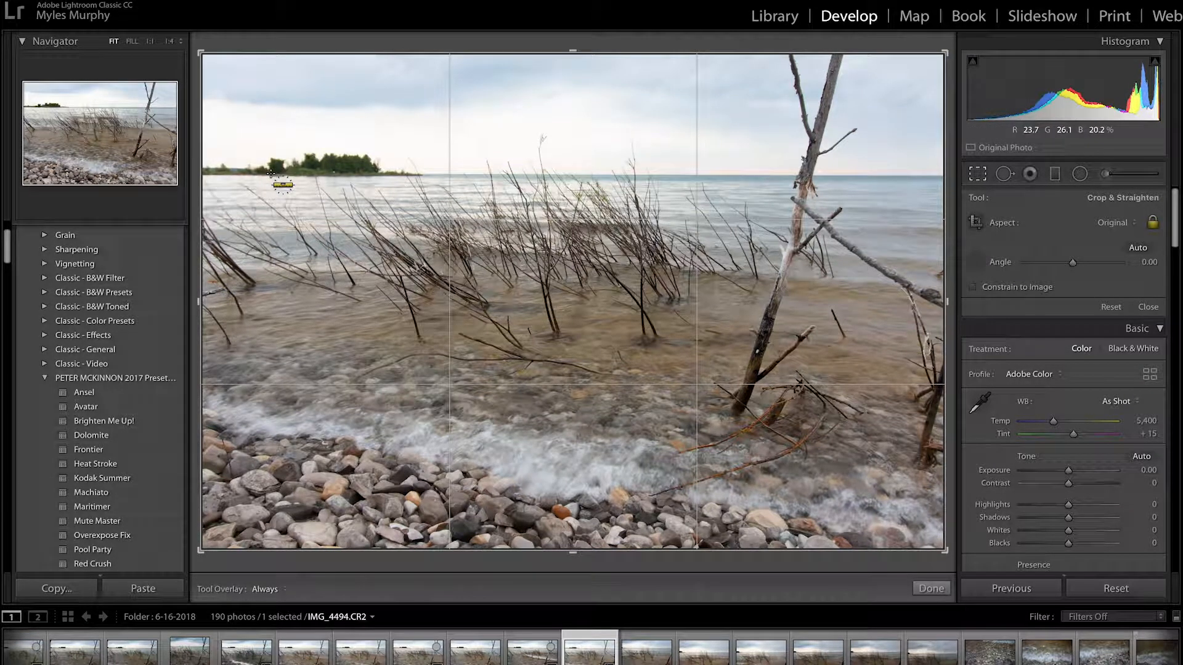
pyautogui.moveTo(270, 173); pyautogui.dragTo(913, 175)
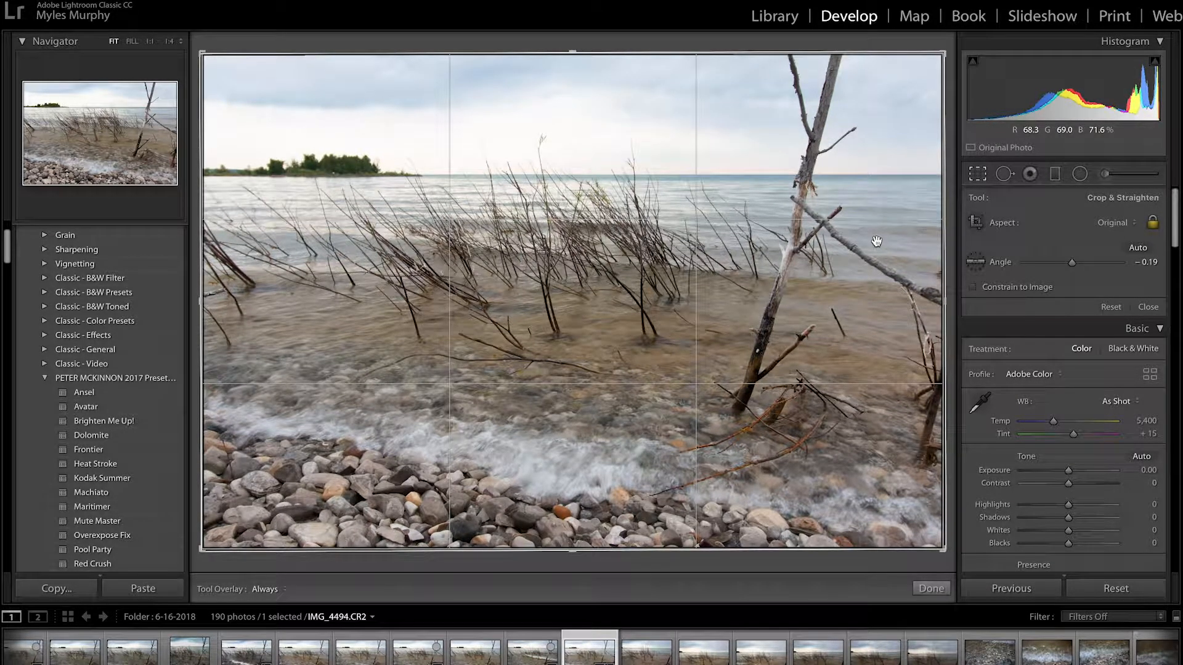
pyautogui.press('Return')
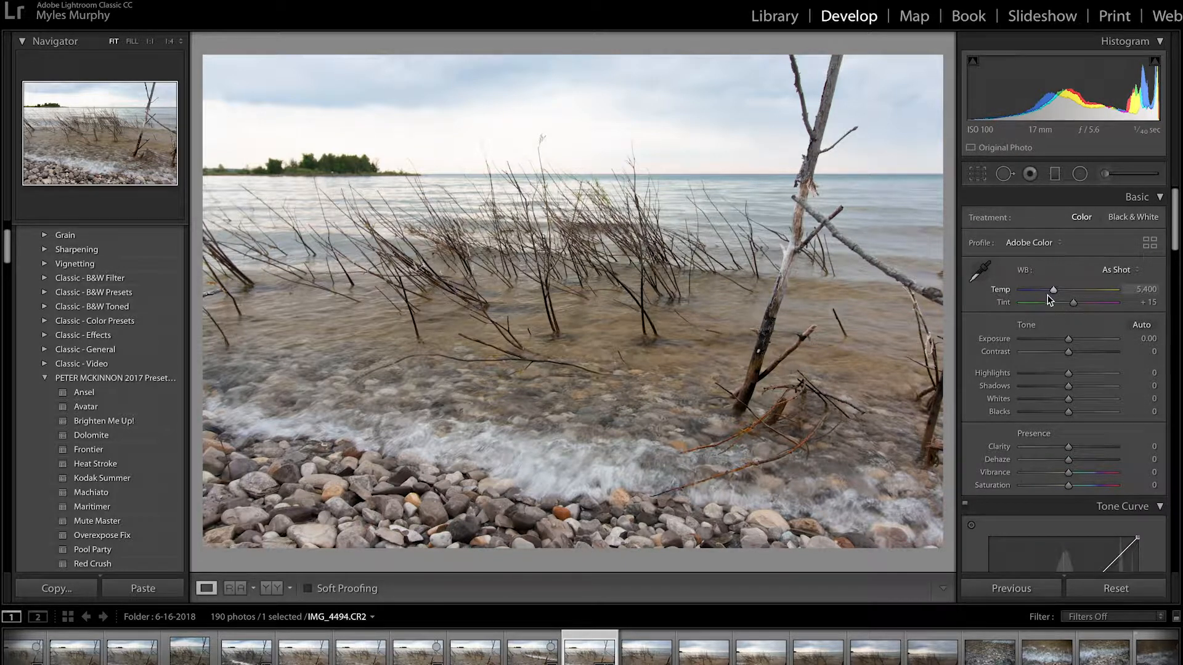
# Cool the white balance to 4,824 and set Exposure −1.00, Contrast +30, Highlights −96, Shadows +95, Whites +35 and Blacks −35.
pyautogui.moveTo(1053, 292); pyautogui.dragTo(1050, 298)
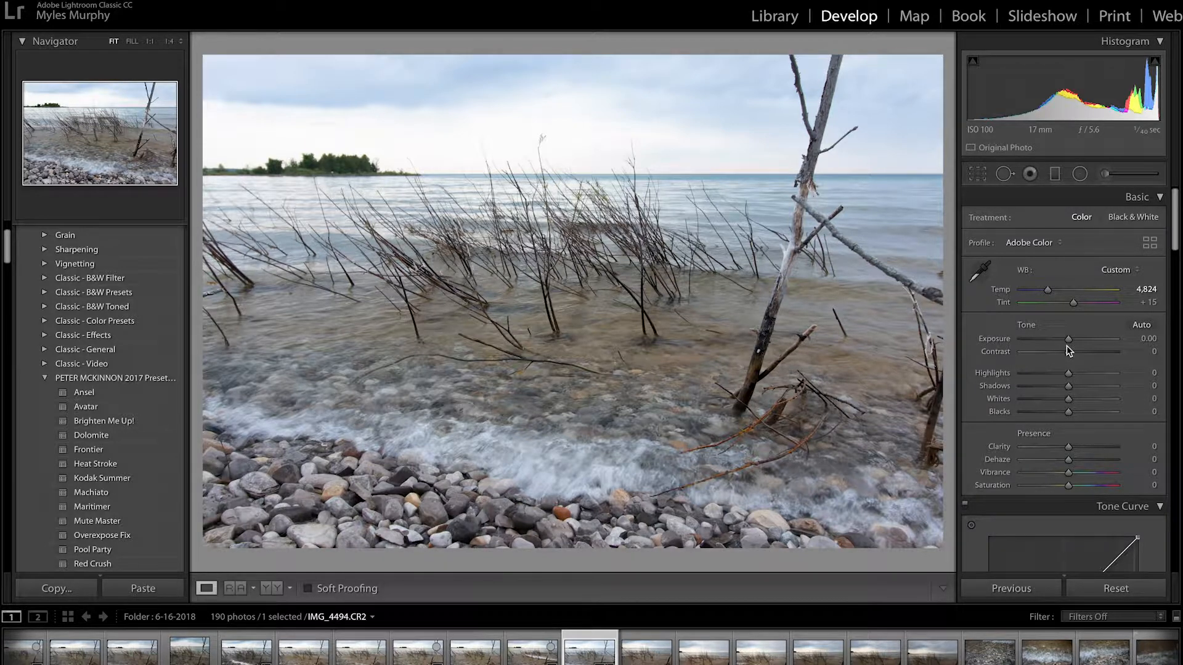
pyautogui.moveTo(1070, 339); pyautogui.dragTo(1082, 355)
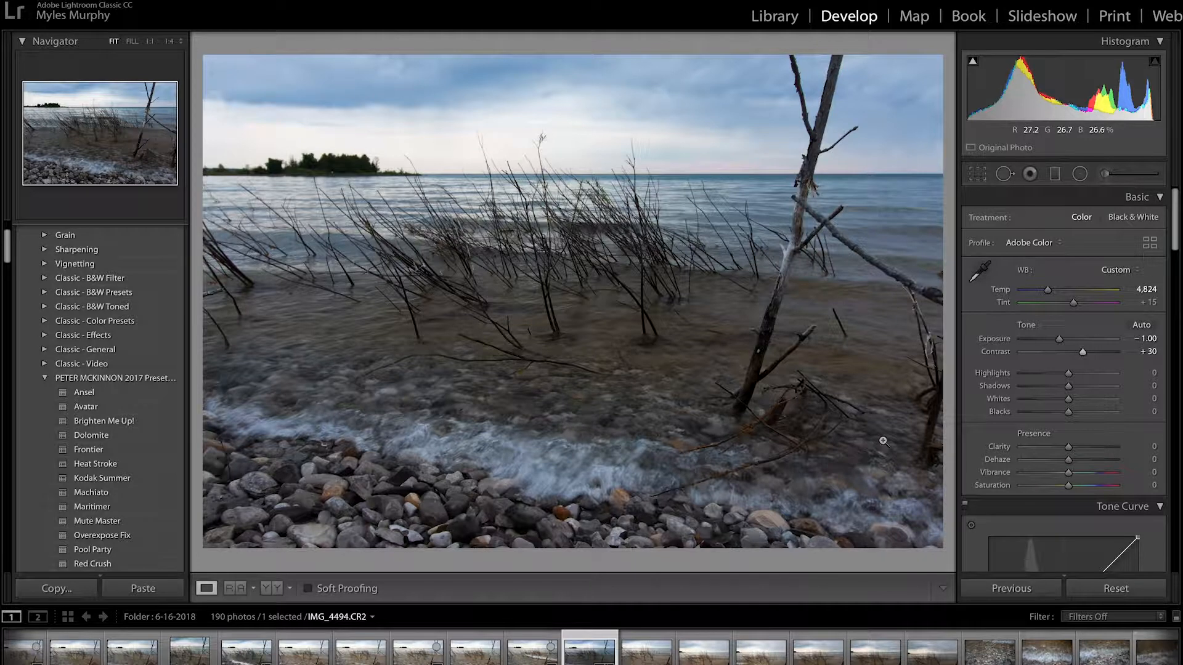
pyautogui.moveTo(1068, 374); pyautogui.dragTo(1023, 383)
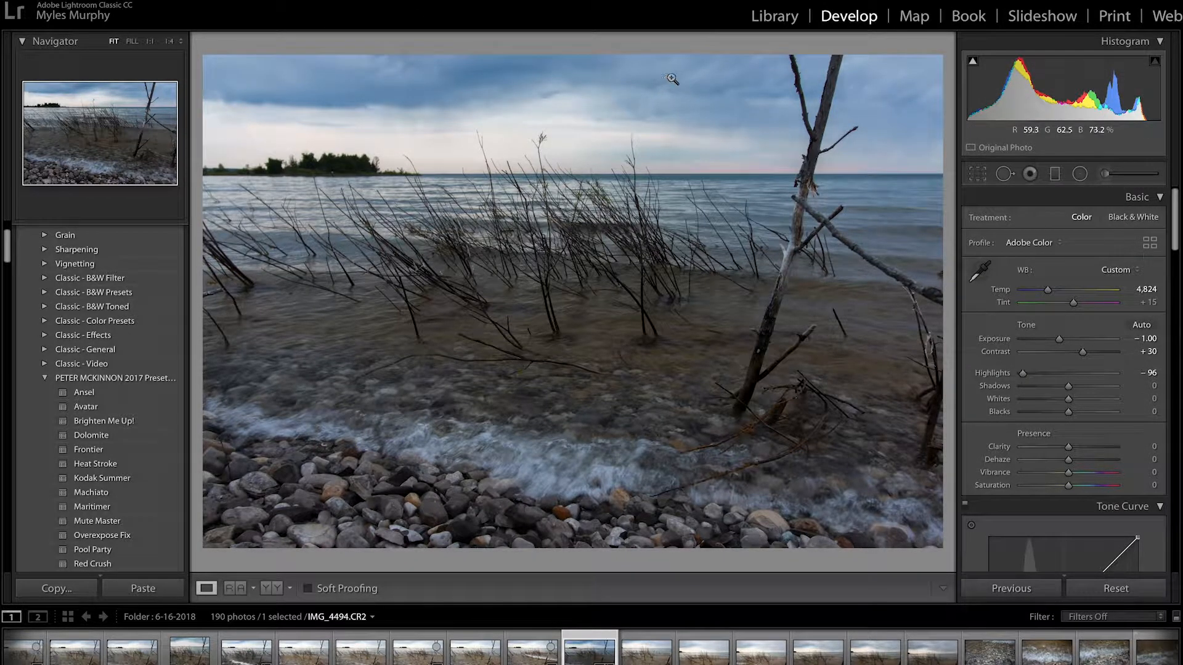
pyautogui.moveTo(1067, 388); pyautogui.dragTo(1111, 391)
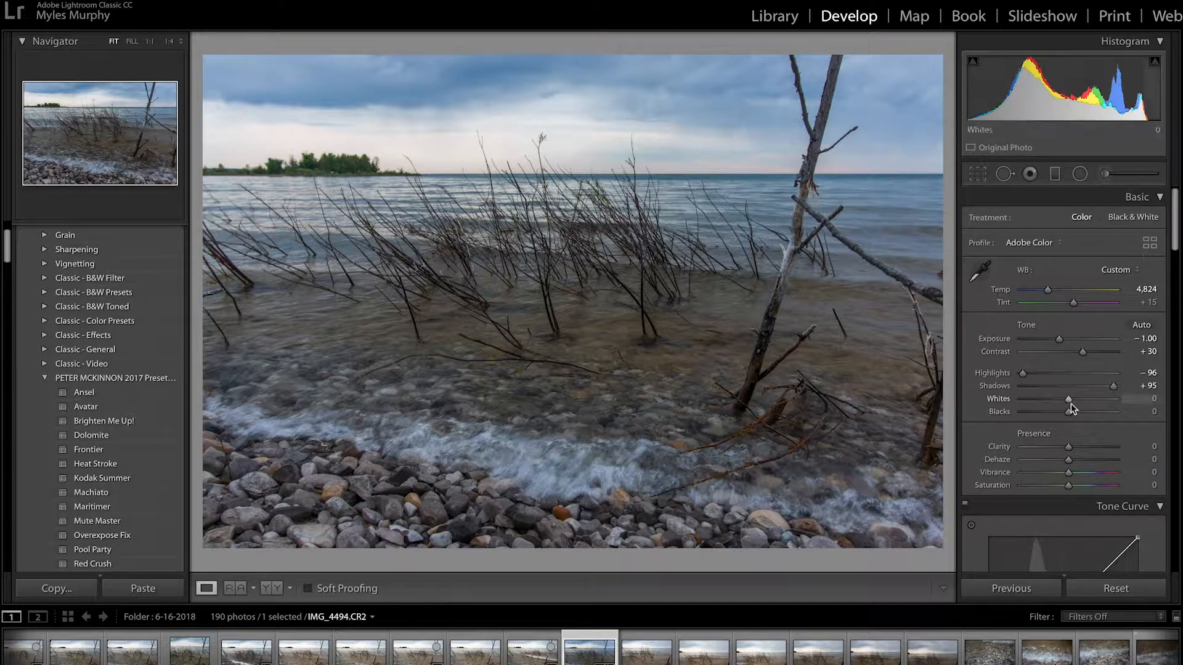
pyautogui.moveTo(1068, 401); pyautogui.dragTo(1084, 407)
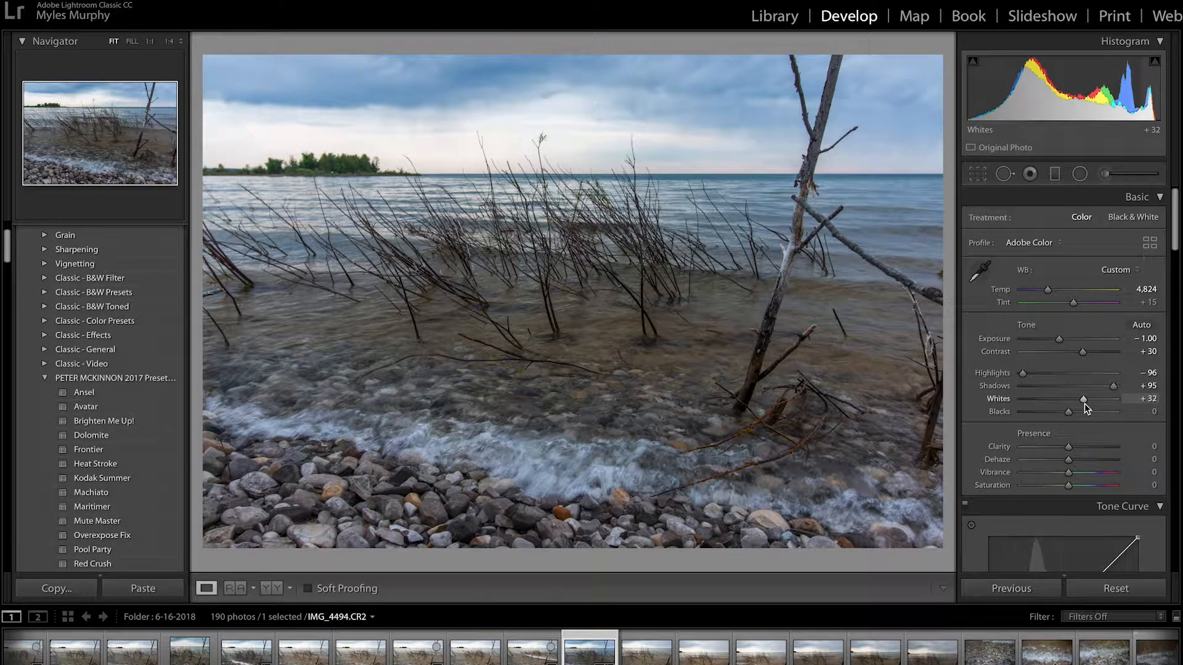
pyautogui.moveTo(1084, 404); pyautogui.dragTo(1054, 414)
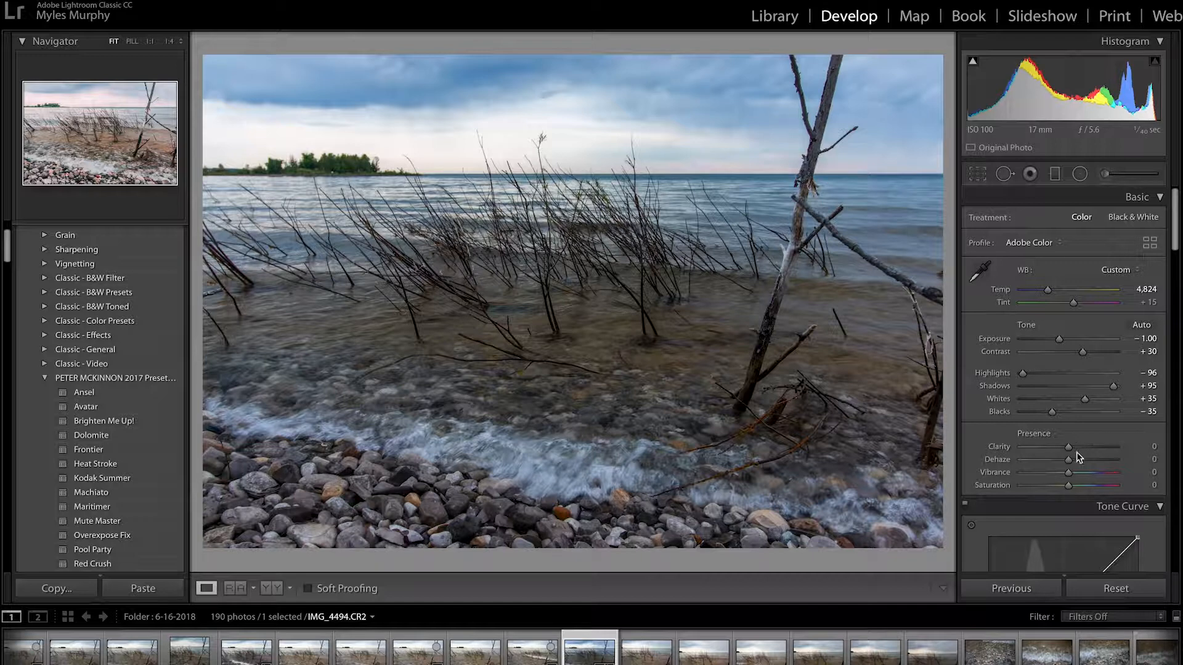
# Set Clarity to +10, Dehaze to +10, Vibrance to −5 and Saturation to −20.
pyautogui.moveTo(1067, 448); pyautogui.dragTo(1072, 449)
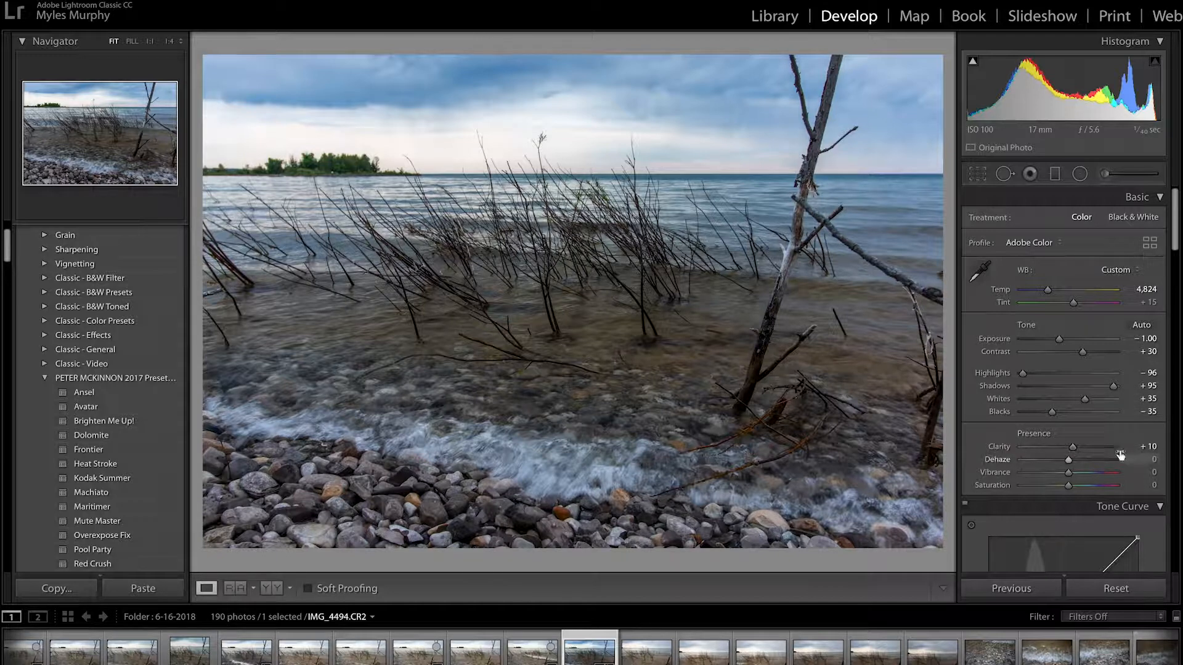
pyautogui.moveTo(1077, 450)
pyautogui.mouseDown()
pyautogui.moveTo(1107, 446)
pyautogui.moveTo(1074, 450)
pyautogui.mouseUp()
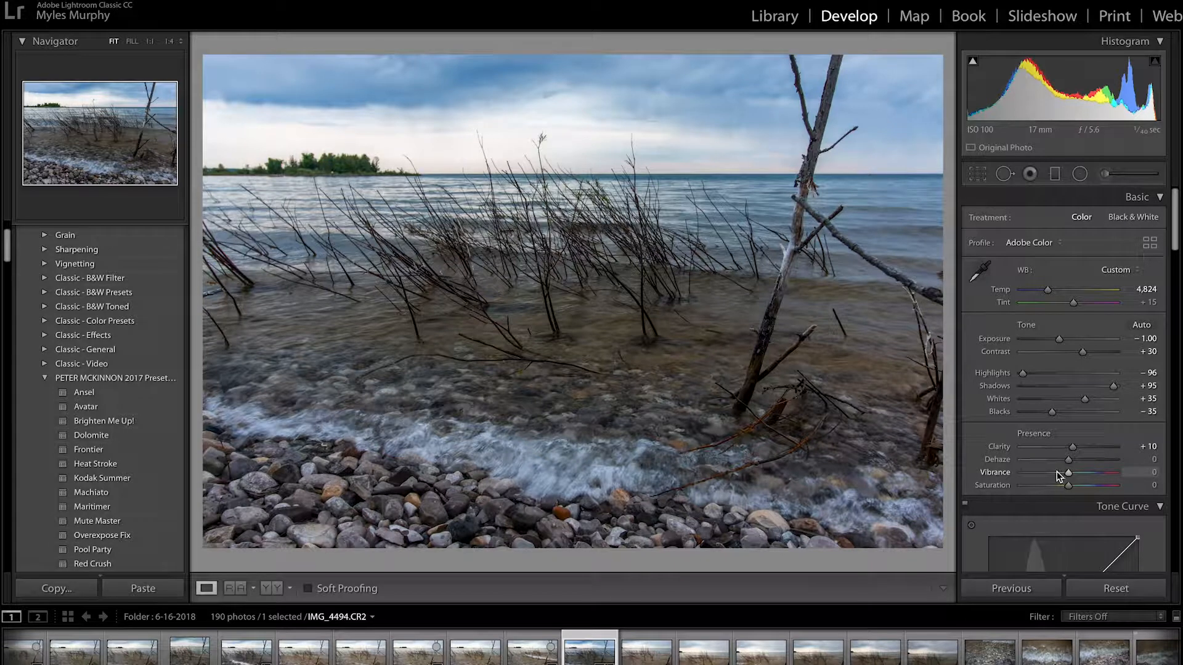
pyautogui.moveTo(1071, 487); pyautogui.dragTo(1062, 491)
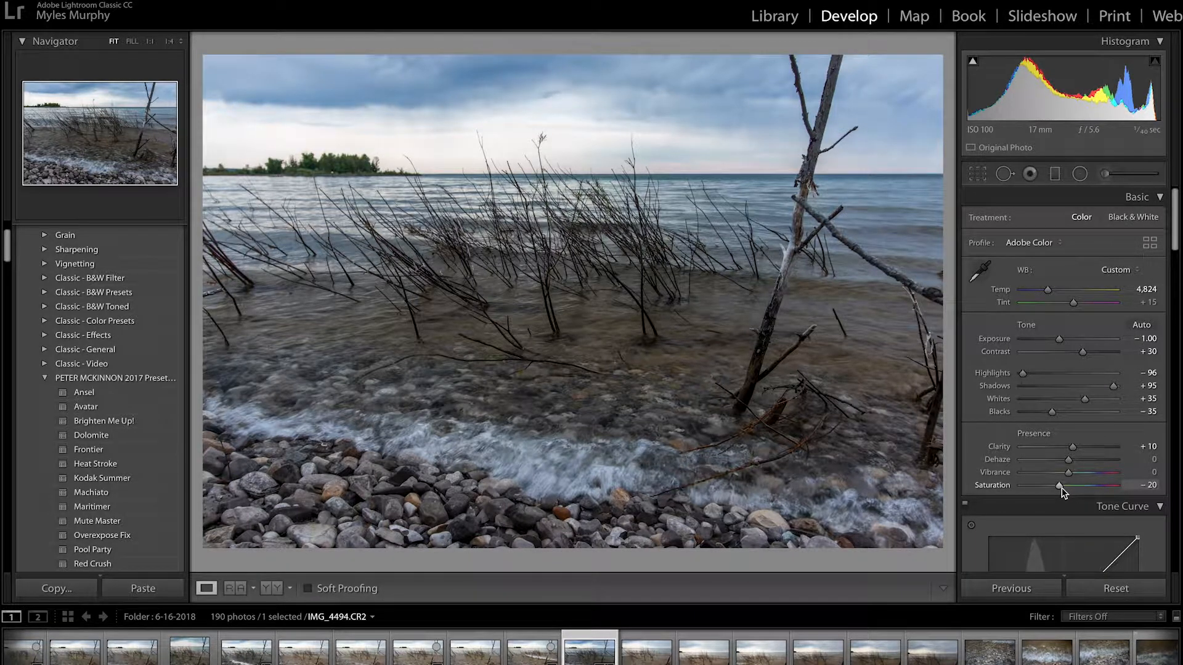
pyautogui.moveTo(1068, 473); pyautogui.dragTo(1066, 473)
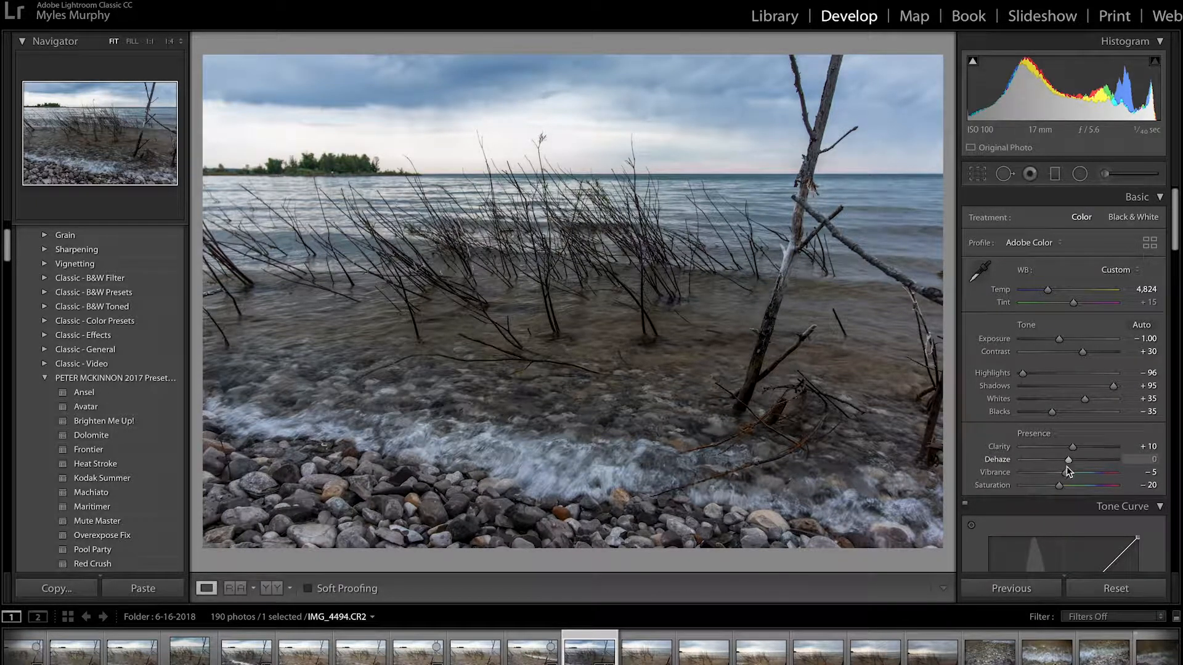
pyautogui.moveTo(1068, 460); pyautogui.dragTo(1071, 461)
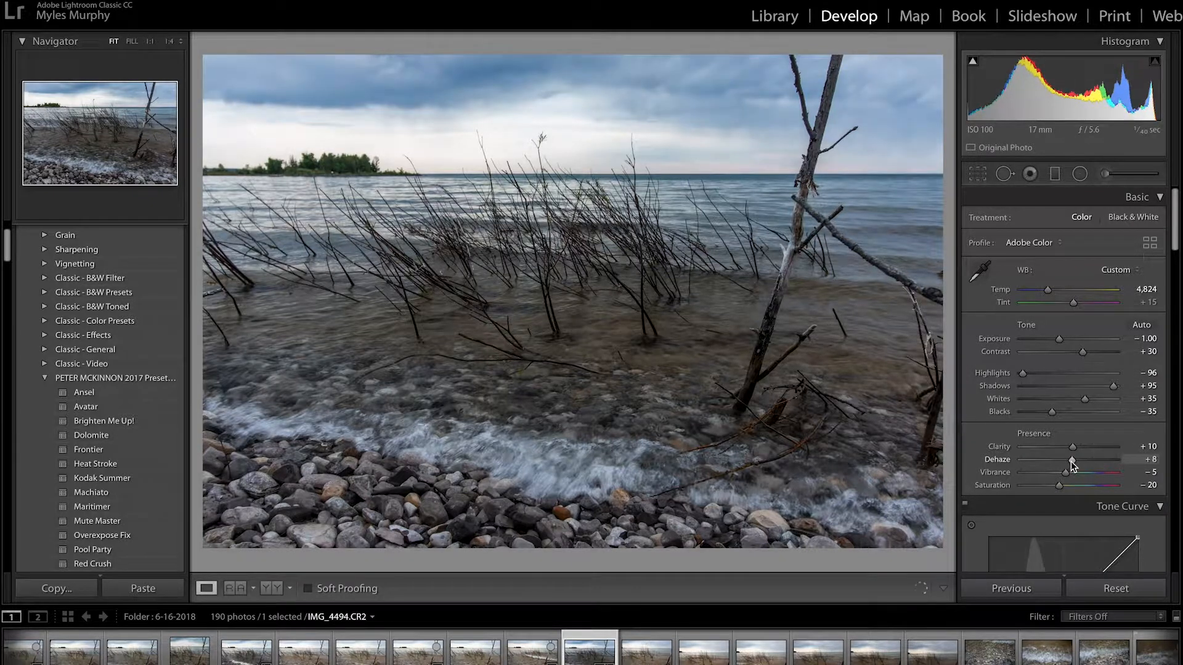
pyautogui.moveTo(1070, 460); pyautogui.dragTo(1071, 462)
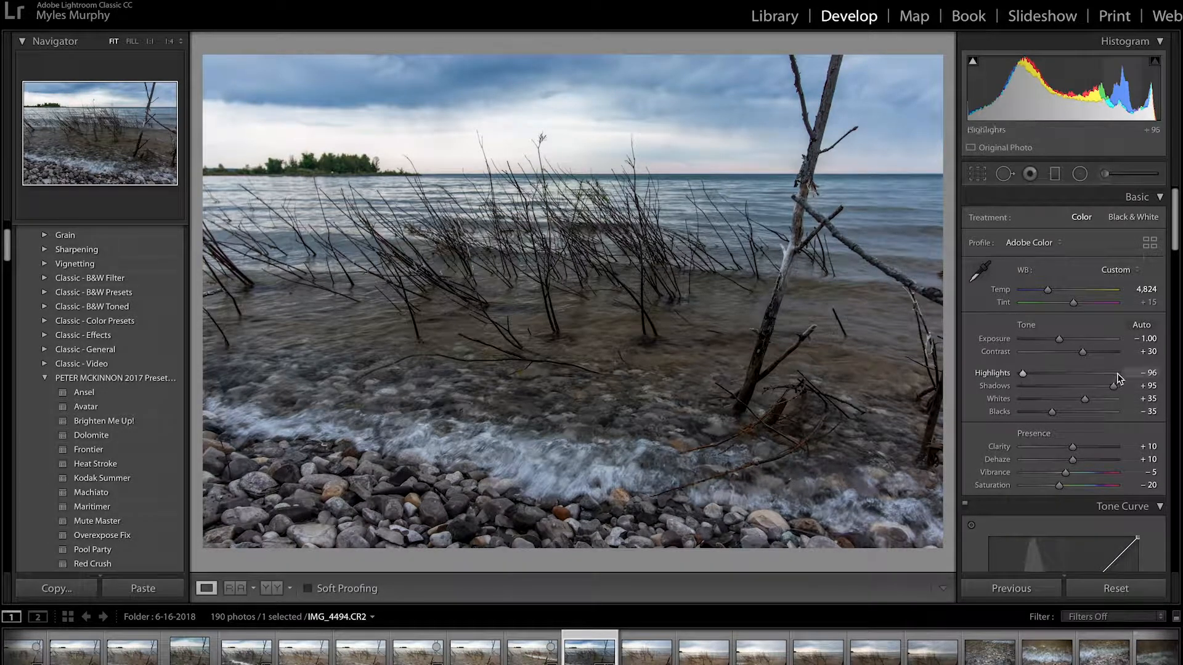
# Add five points along the RGB tone curve, spread from the shadows through the midtones to the highlights.
pyautogui.scroll(-3, 1102, 469)
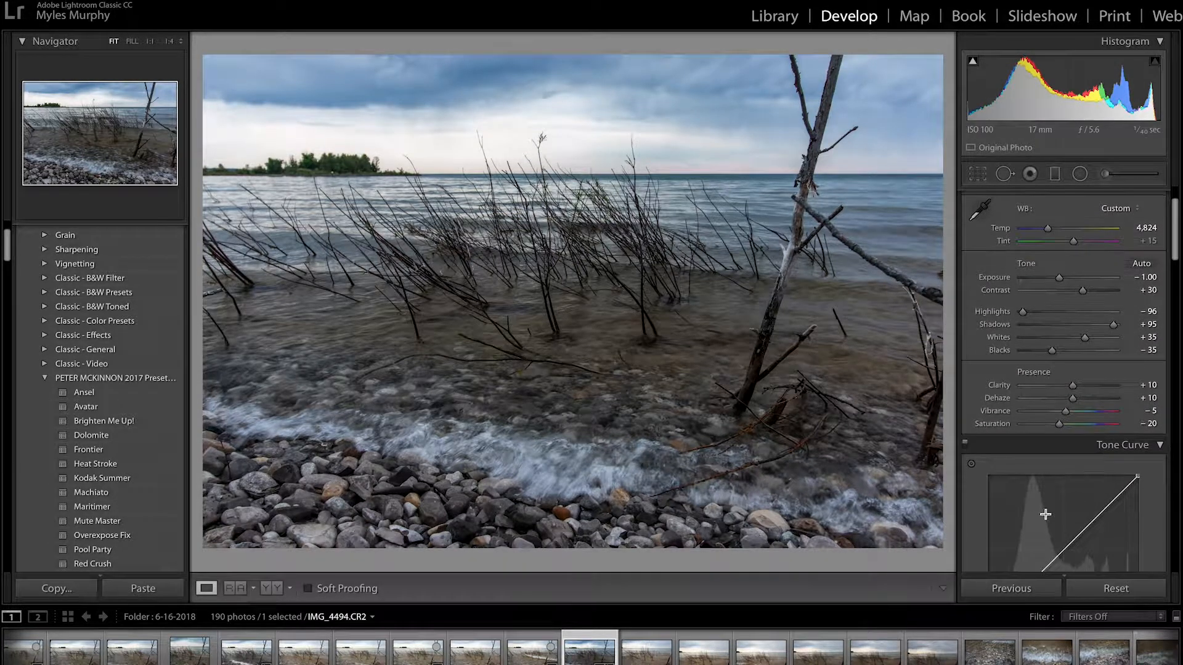
pyautogui.scroll(-5, 1050, 534)
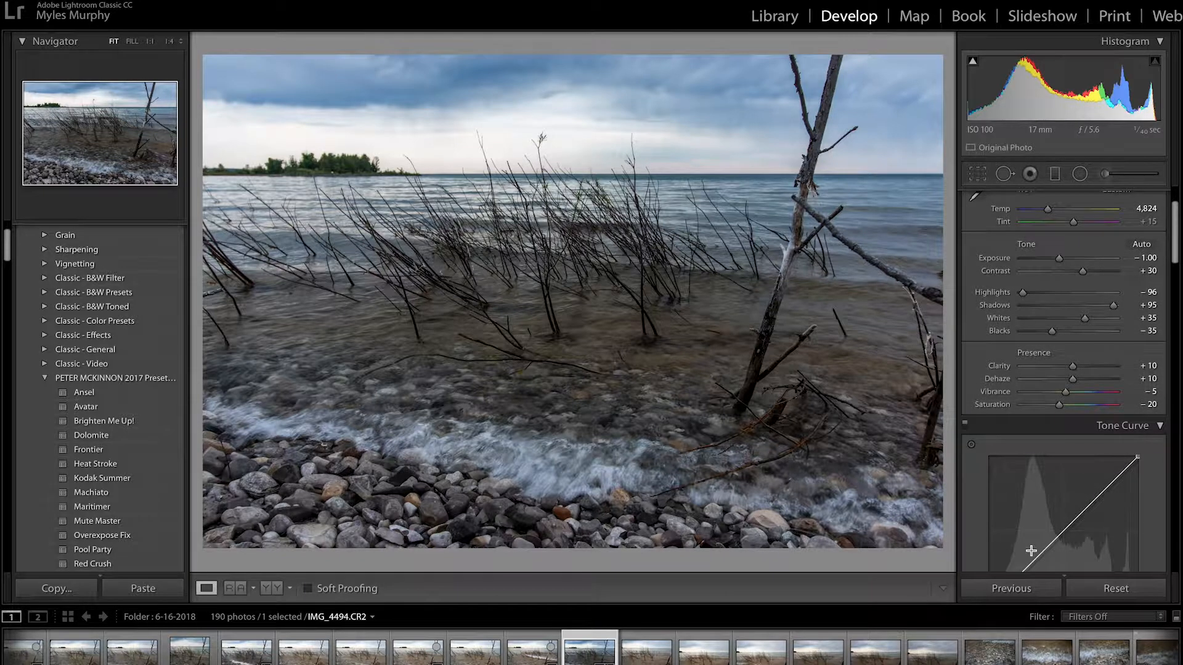
pyautogui.click(1018, 490)
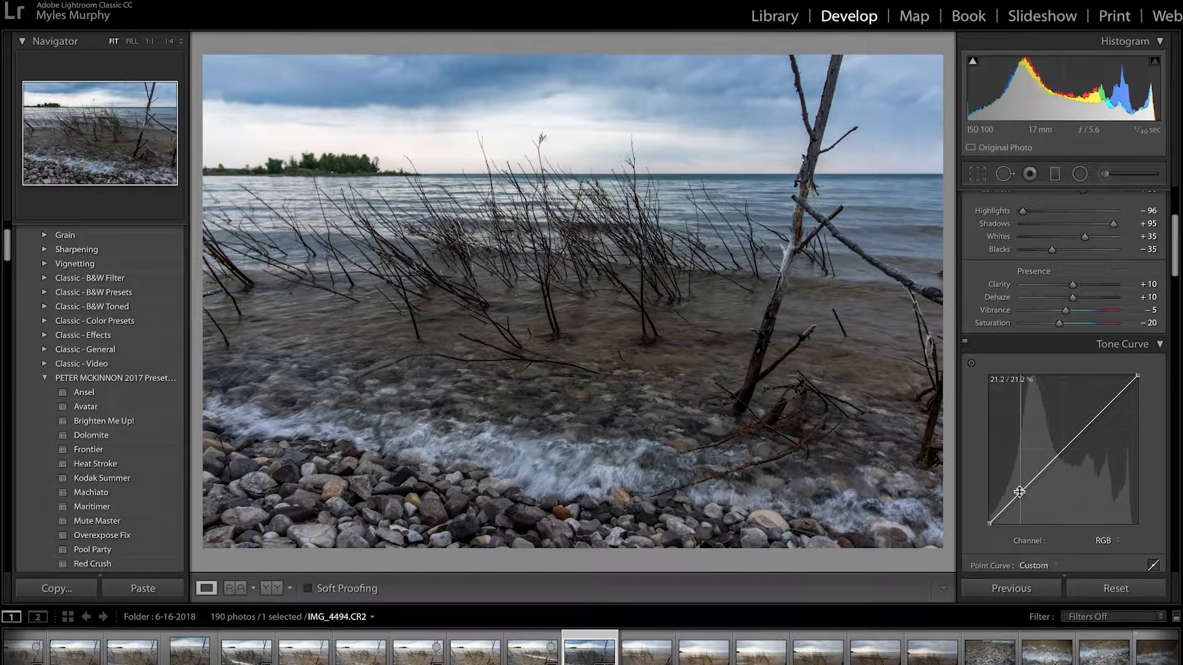
pyautogui.click(1098, 413)
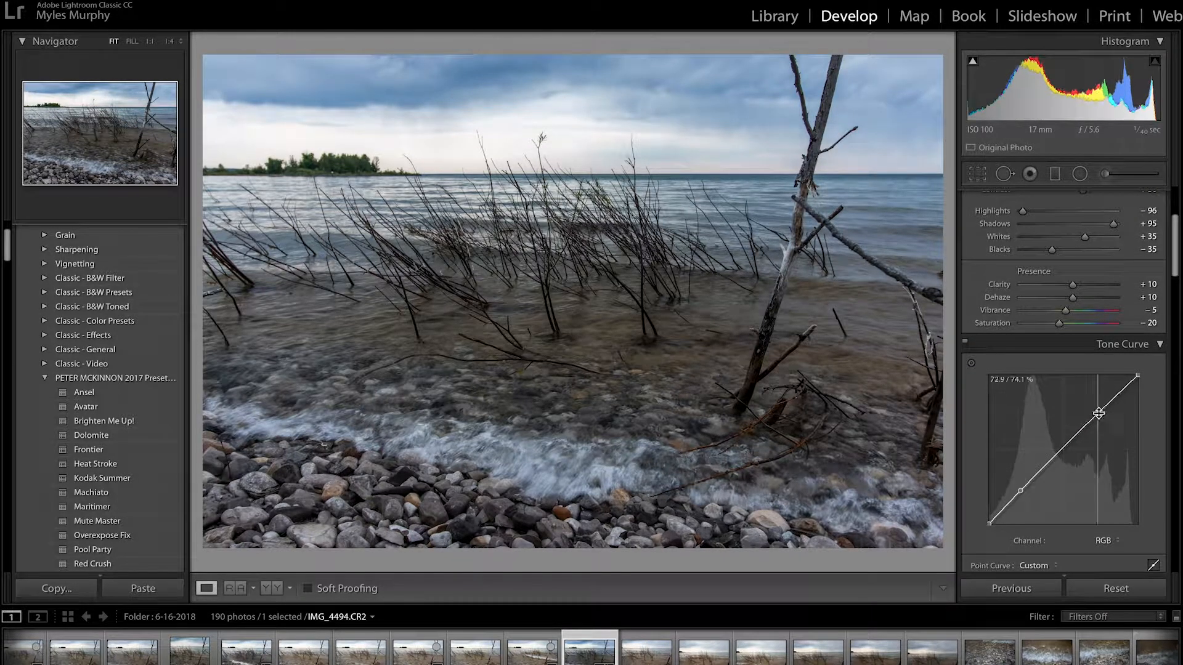
pyautogui.click(1054, 457)
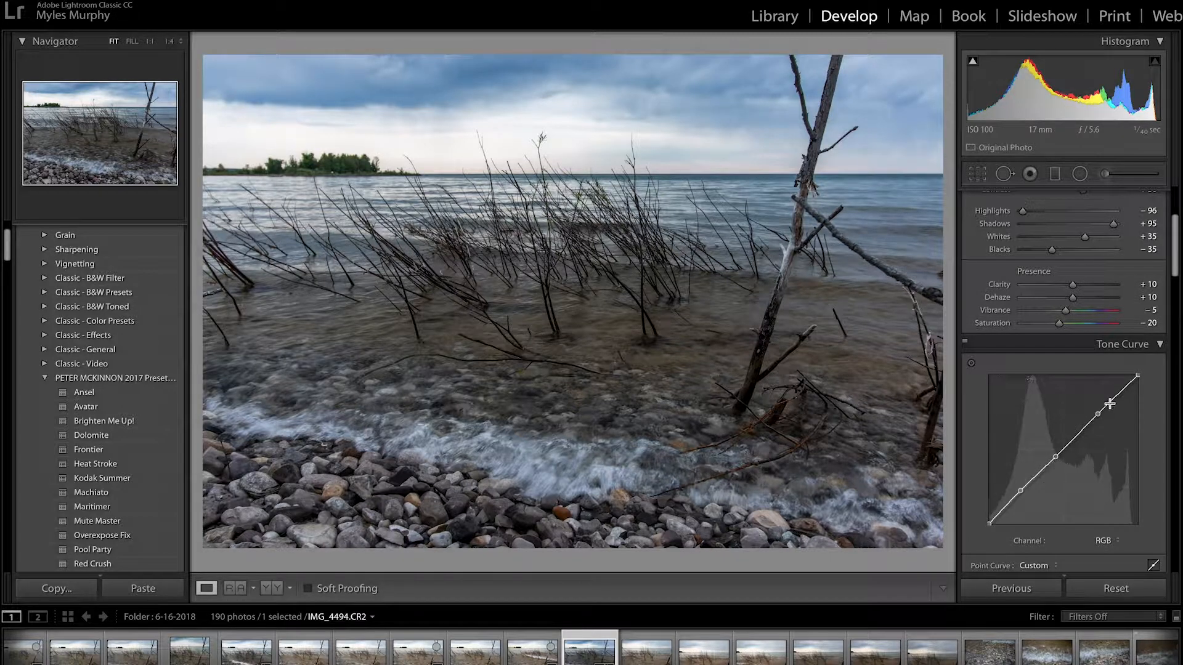
pyautogui.click(1119, 392)
pyautogui.click(1006, 507)
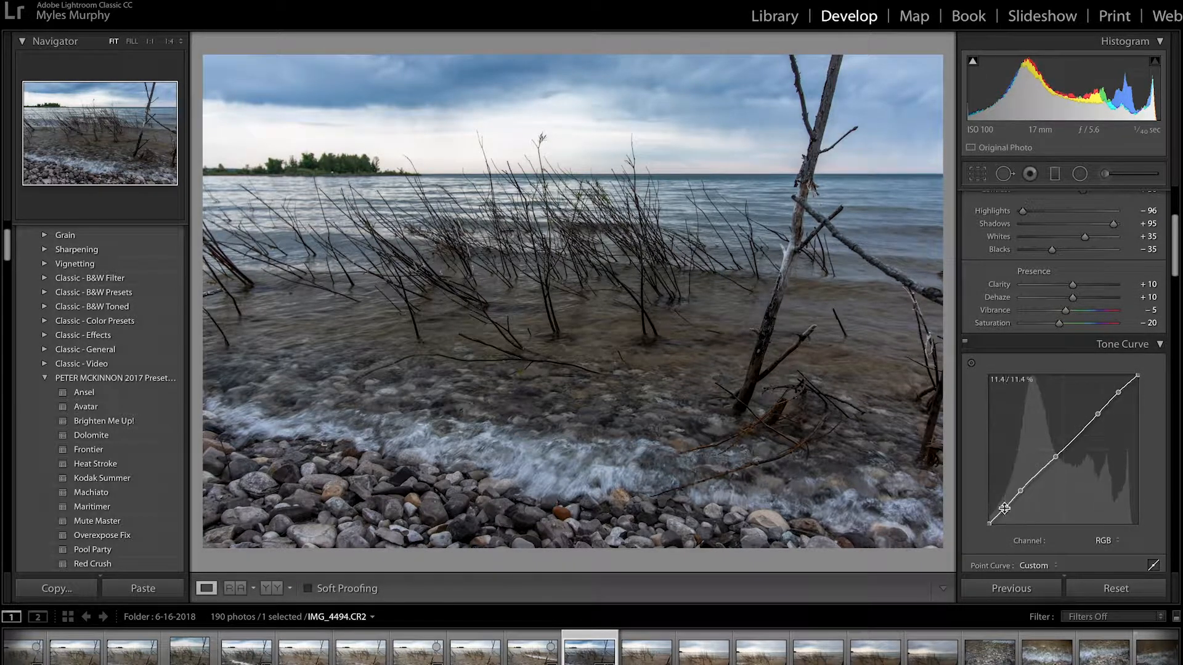
# Lower the tone curve's white endpoint slightly and reshape the highlight, midtone and shadow points, pulling the upper midtones down.
pyautogui.moveTo(1020, 491); pyautogui.dragTo(1031, 483)
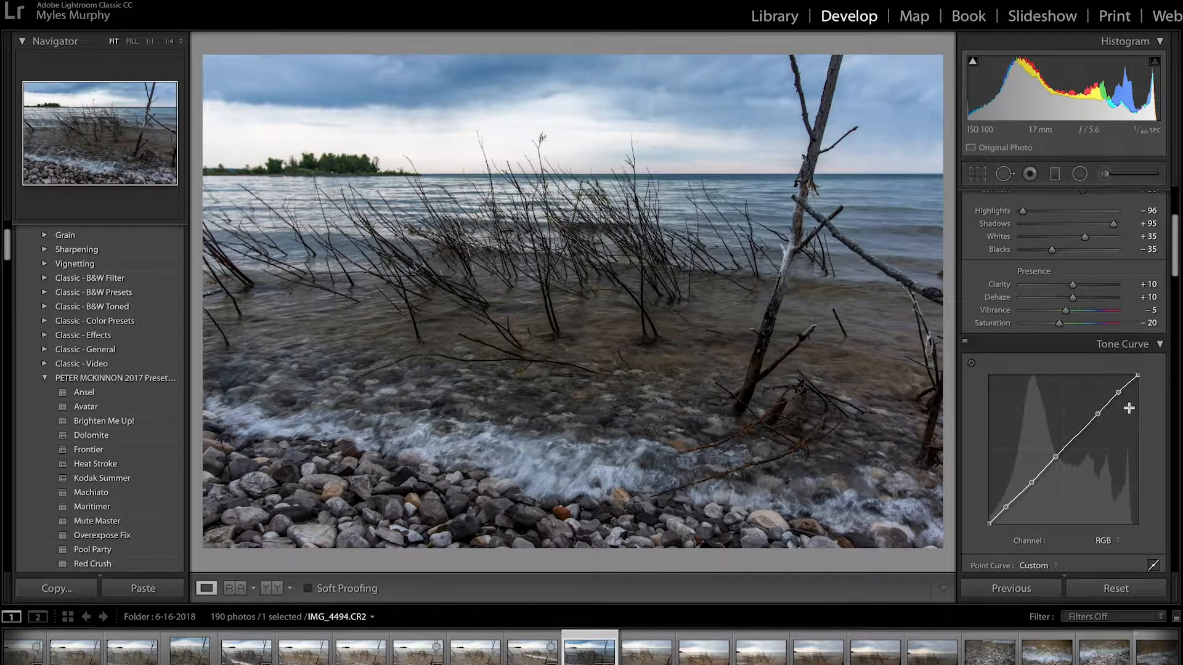
pyautogui.moveTo(1137, 376); pyautogui.dragTo(1140, 384)
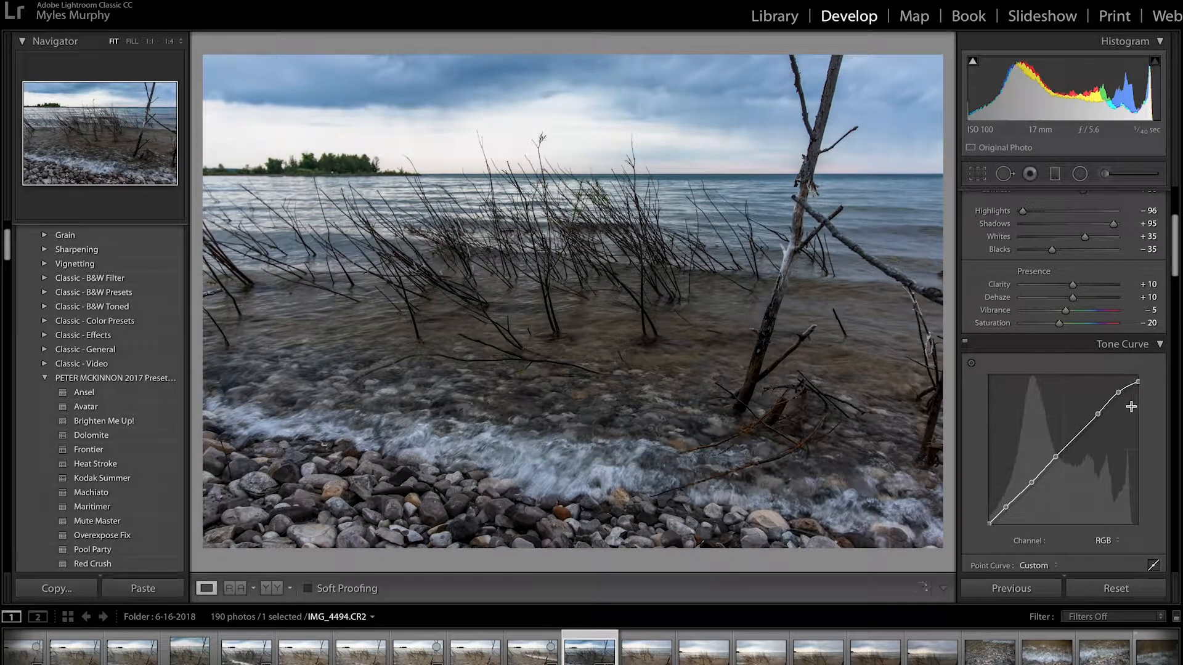
pyautogui.moveTo(1118, 393); pyautogui.dragTo(1120, 395)
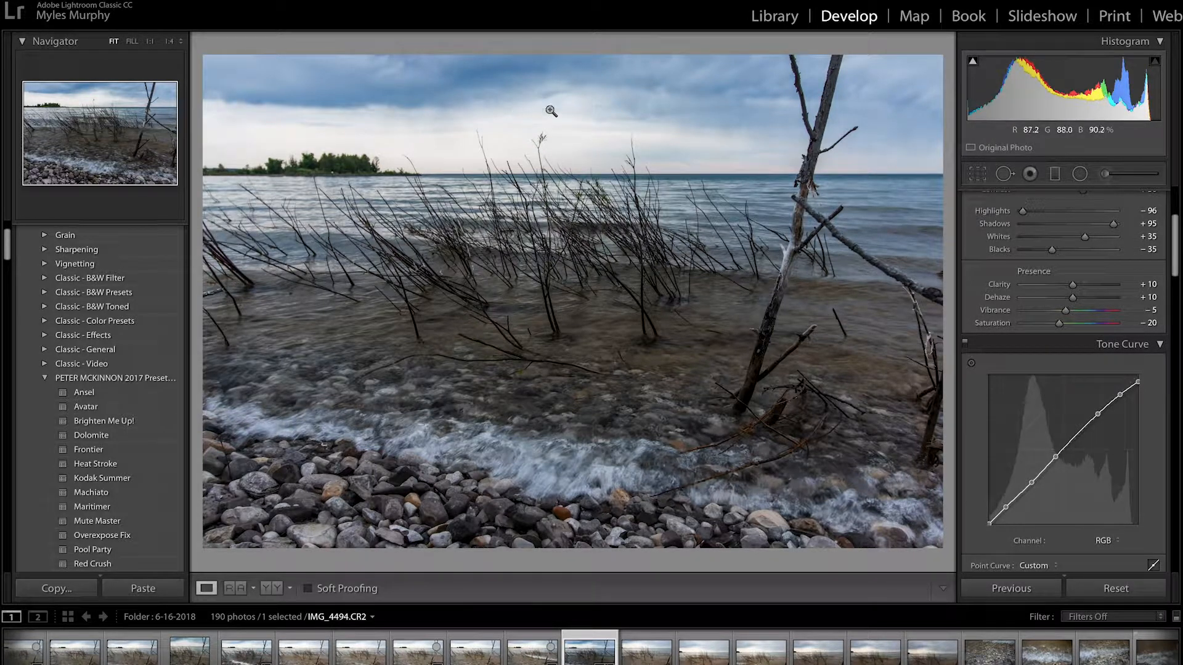
pyautogui.moveTo(1097, 413); pyautogui.dragTo(1031, 481)
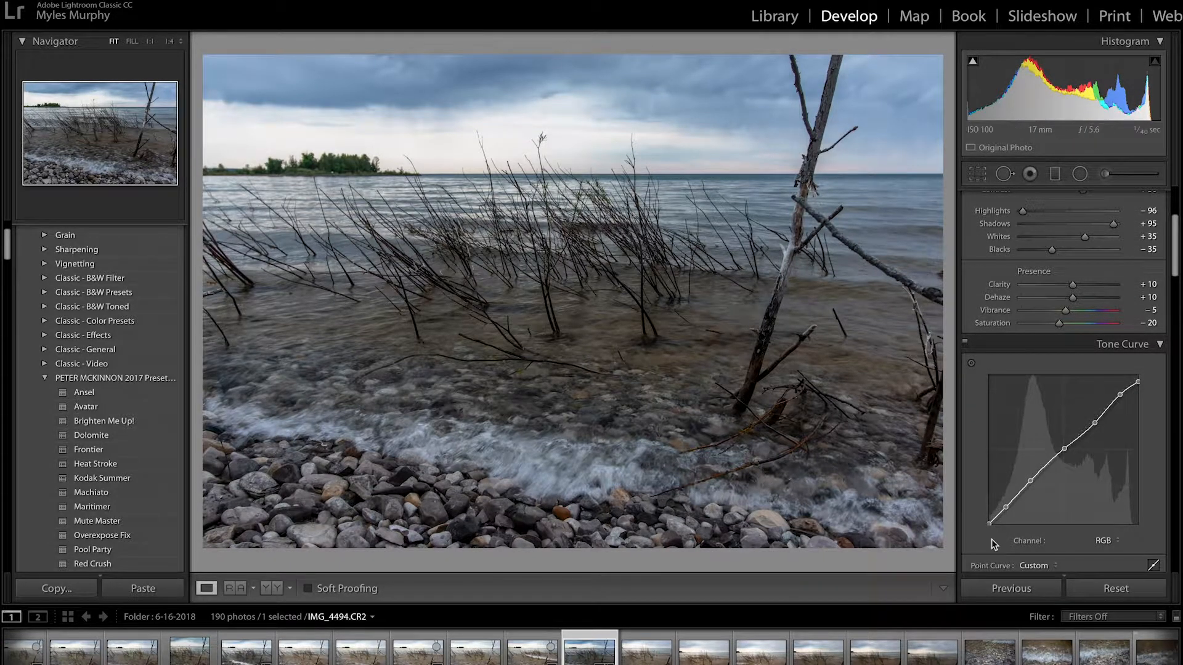
# Lift the tone curve's black endpoint for faded shadows, adjust the neighbouring shadow points, and compare the photo before and after.
pyautogui.moveTo(1006, 508); pyautogui.dragTo(1030, 491)
pyautogui.moveTo(1016, 500); pyautogui.dragTo(1015, 500)
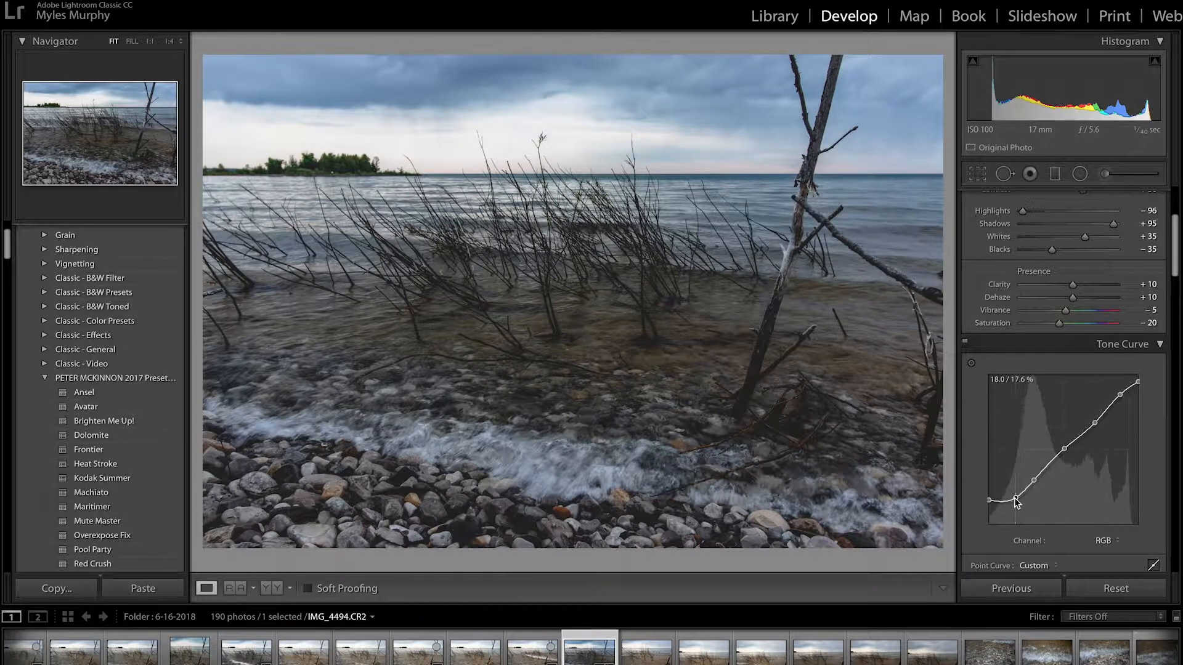
pyautogui.moveTo(989, 500); pyautogui.dragTo(1013, 504)
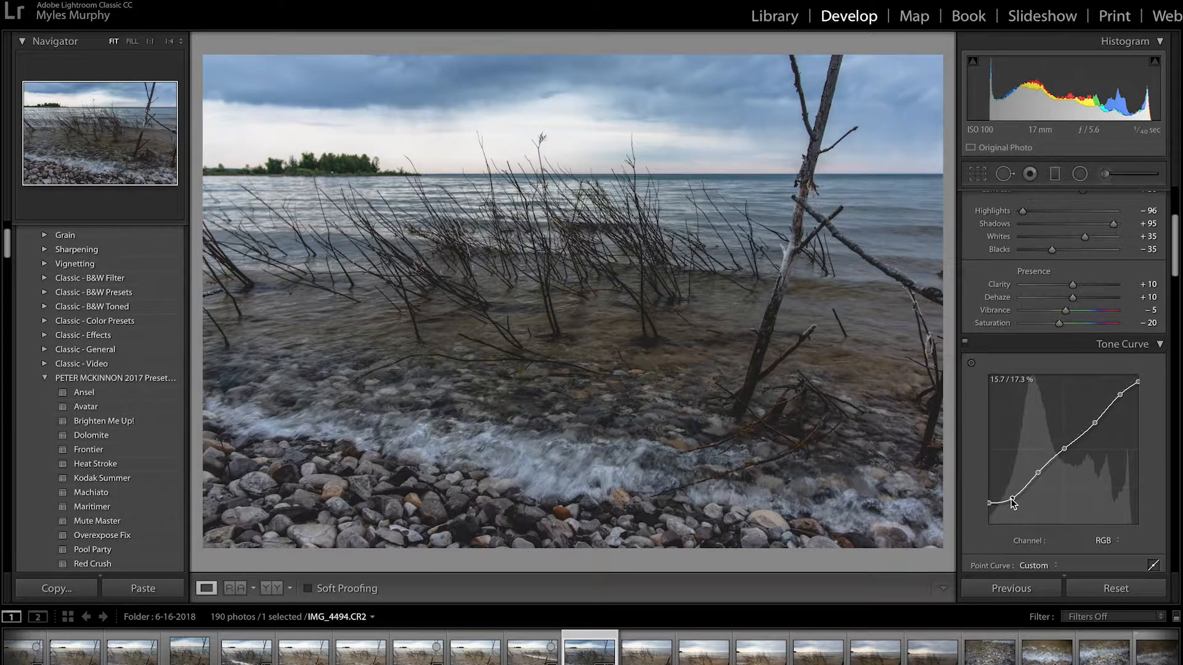
pyautogui.press('\\')
pyautogui.press('\\')
# In the HSL saturation adjustments, set Blue to +30 and Aqua to +8.
pyautogui.scroll(-3, 1029, 499)
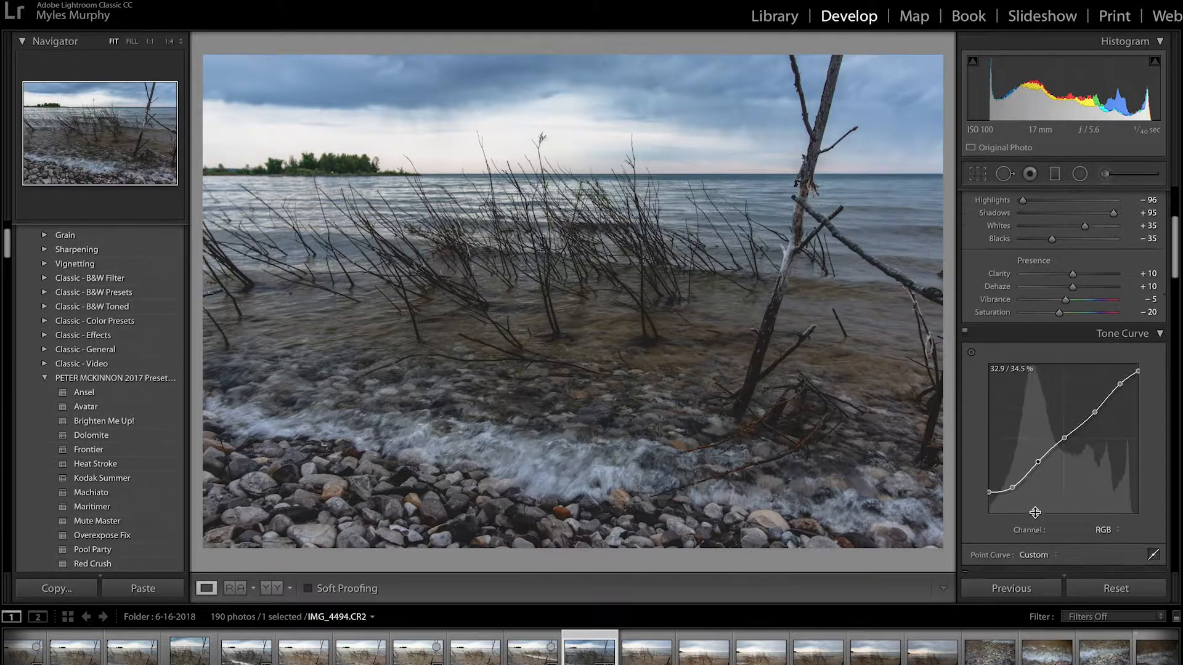
pyautogui.scroll(-6, 1074, 443)
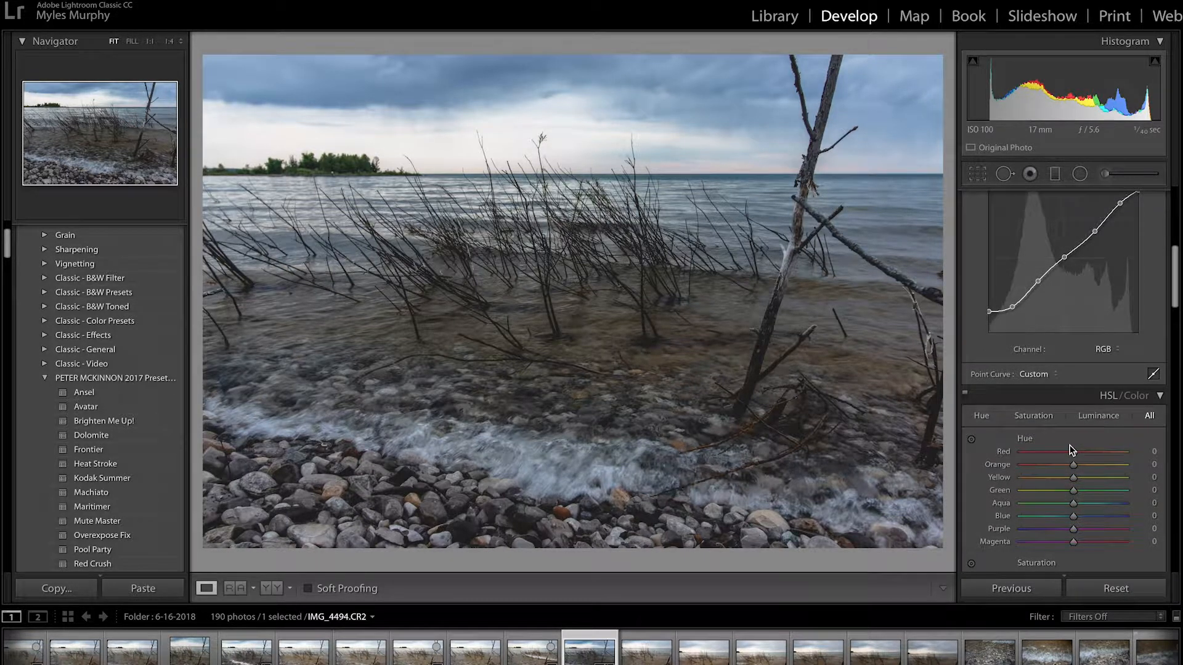
pyautogui.scroll(-6, 1053, 464)
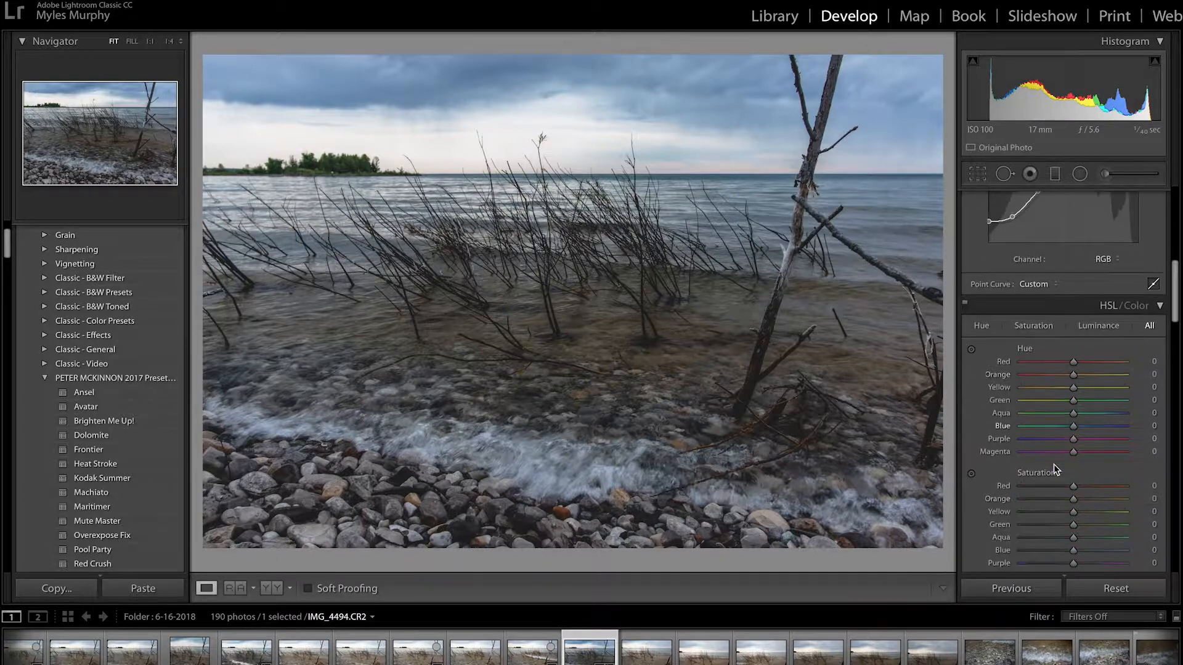
pyautogui.scroll(-2, 1070, 463)
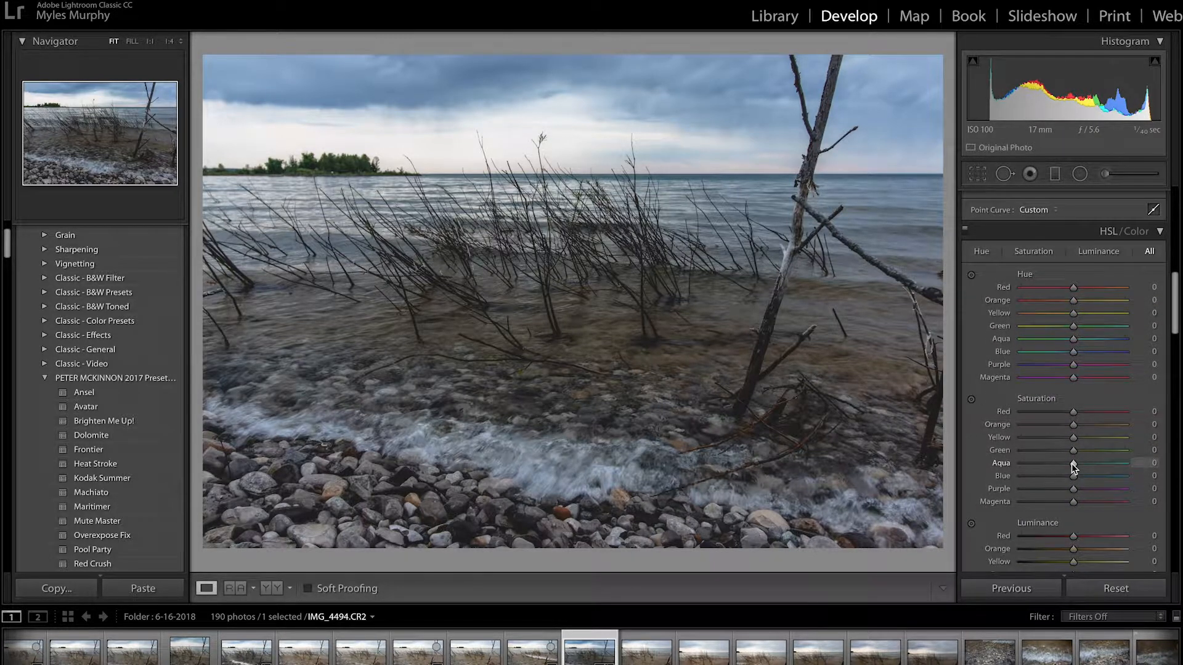
pyautogui.moveTo(1074, 479); pyautogui.dragTo(1080, 478)
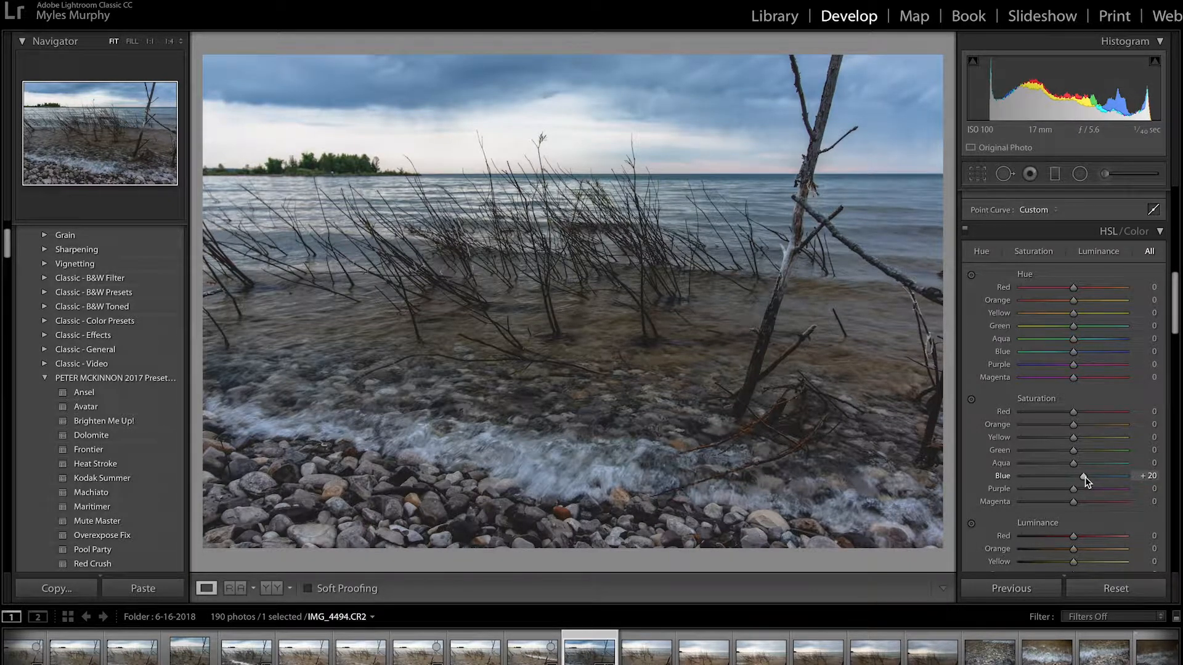
pyautogui.moveTo(1084, 477); pyautogui.dragTo(1089, 475)
pyautogui.moveTo(1089, 476); pyautogui.dragTo(1090, 475)
pyautogui.moveTo(1070, 465)
pyautogui.mouseDown()
pyautogui.moveTo(1084, 467)
pyautogui.moveTo(1060, 471)
pyautogui.moveTo(1089, 470)
pyautogui.moveTo(1043, 468)
pyautogui.moveTo(1074, 470)
pyautogui.mouseUp()
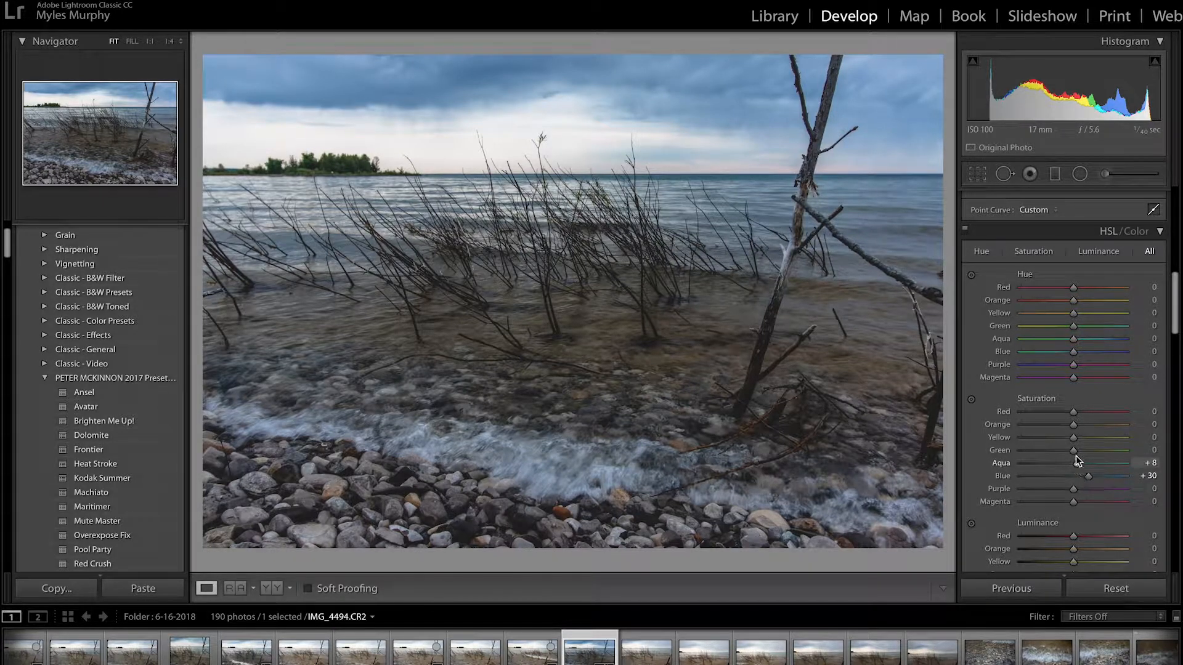
# Desaturate the greens and warm tones by setting HSL saturation to −95 for Green, −40 for Yellow and −60 for Orange.
pyautogui.moveTo(1074, 453); pyautogui.dragTo(1027, 455)
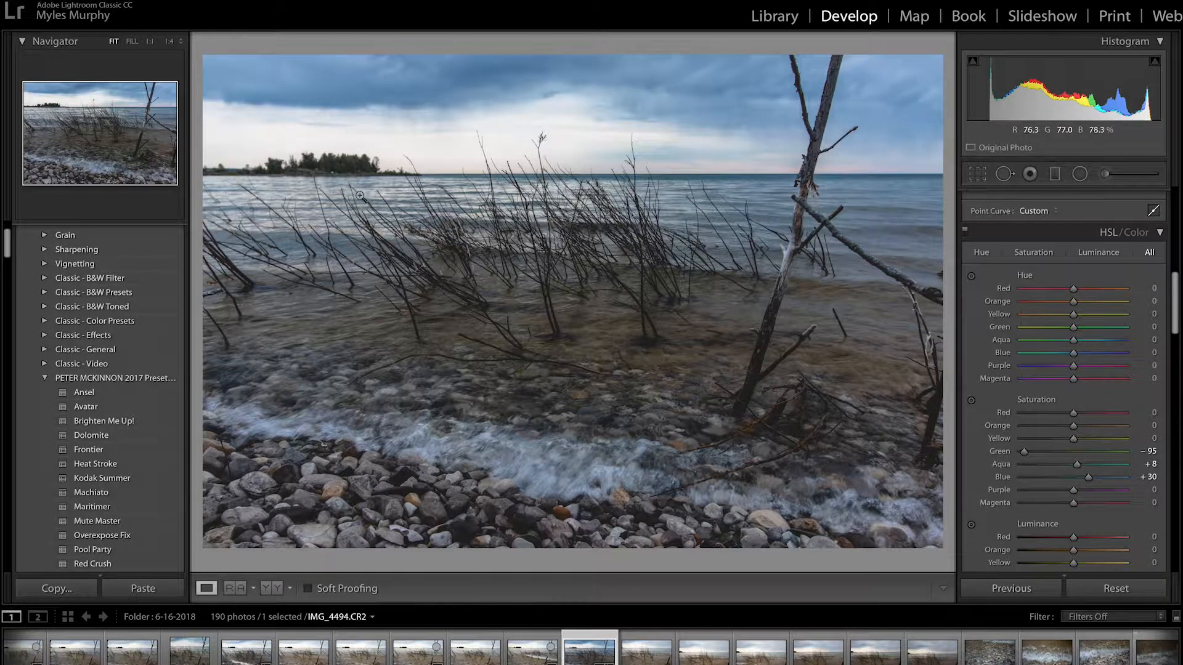
pyautogui.moveTo(1071, 441); pyautogui.dragTo(1057, 442)
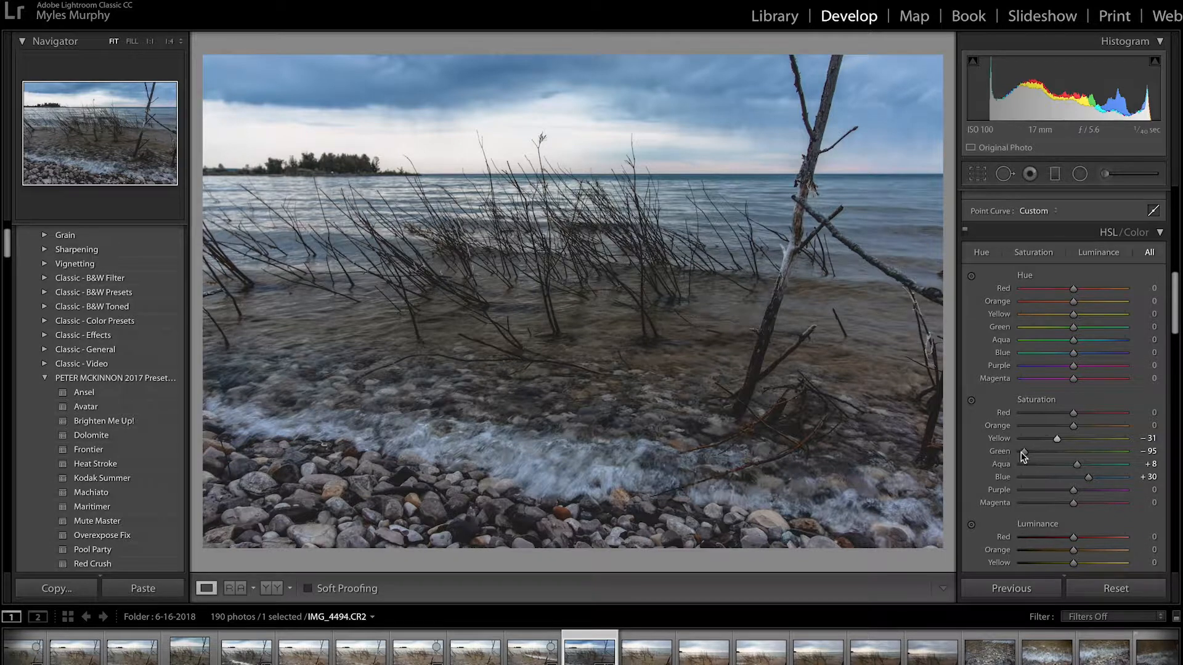
pyautogui.moveTo(1060, 437); pyautogui.dragTo(1055, 438)
pyautogui.moveTo(1071, 426); pyautogui.dragTo(1039, 428)
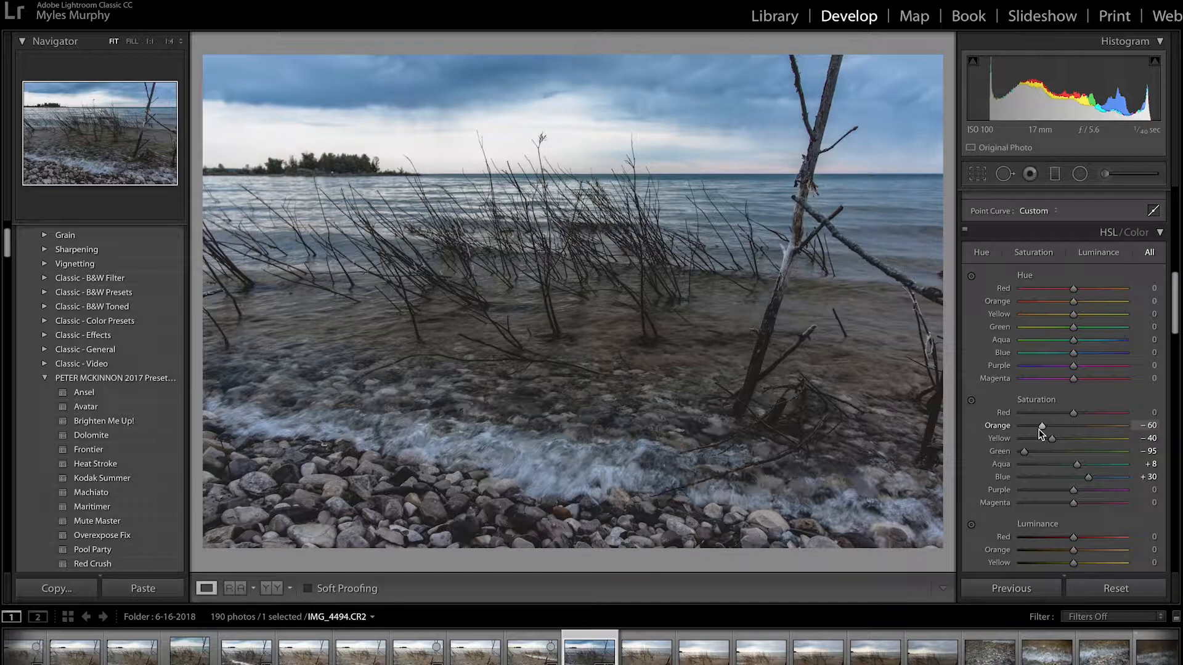
# Set the HSL saturation of Red to −34 and Purple to −9, and reset Magenta after trying a lower value.
pyautogui.moveTo(1072, 412); pyautogui.dragTo(1055, 415)
pyautogui.moveTo(1073, 491)
pyautogui.mouseDown()
pyautogui.moveTo(1093, 492)
pyautogui.moveTo(1049, 493)
pyautogui.moveTo(1099, 493)
pyautogui.moveTo(1070, 494)
pyautogui.mouseUp()
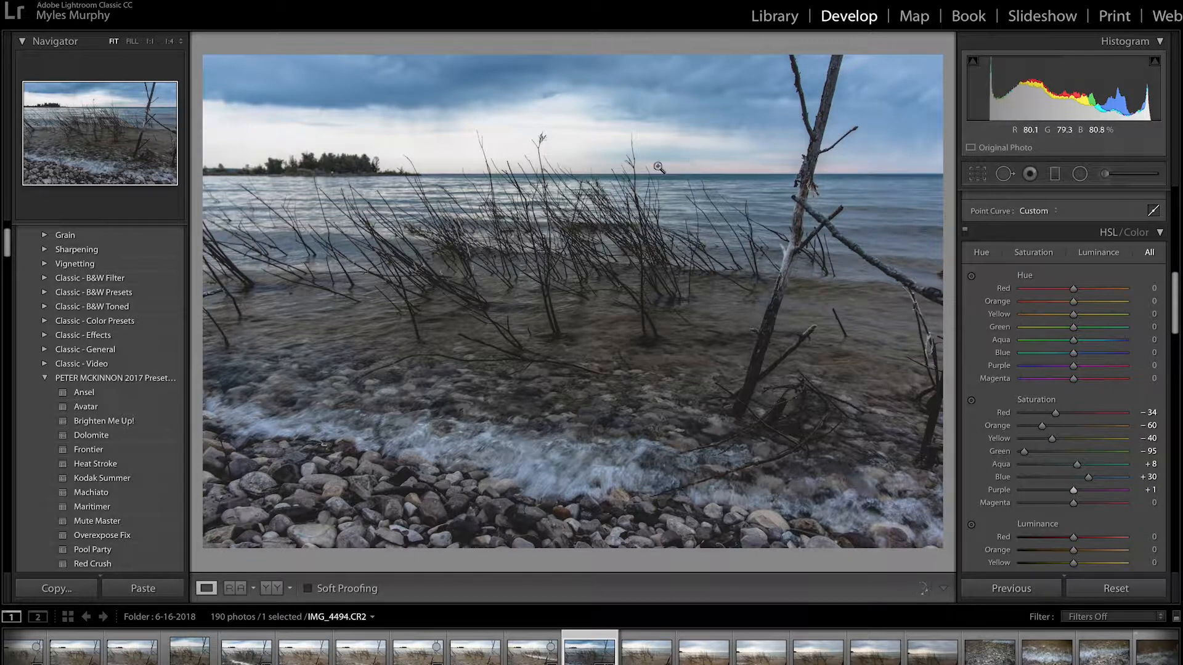
pyautogui.moveTo(1073, 490)
pyautogui.mouseDown()
pyautogui.moveTo(1085, 493)
pyautogui.moveTo(1069, 495)
pyautogui.mouseUp()
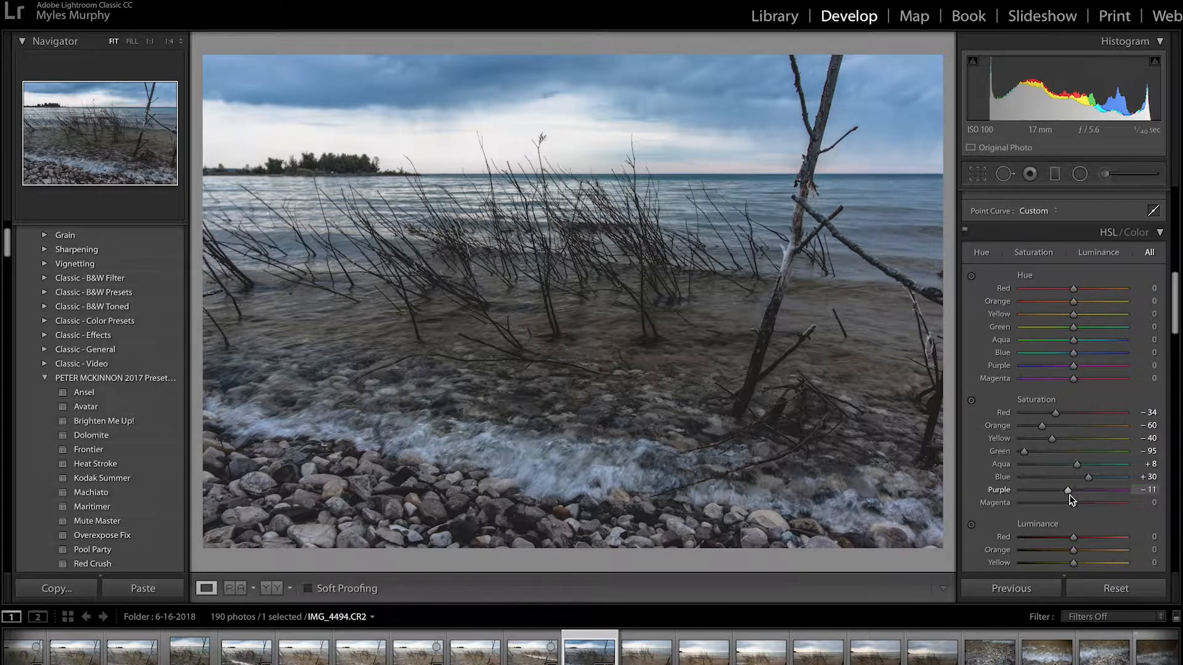
pyautogui.moveTo(1073, 503)
pyautogui.mouseDown()
pyautogui.moveTo(1096, 504)
pyautogui.moveTo(1040, 506)
pyautogui.moveTo(1090, 505)
pyautogui.moveTo(1068, 509)
pyautogui.mouseUp()
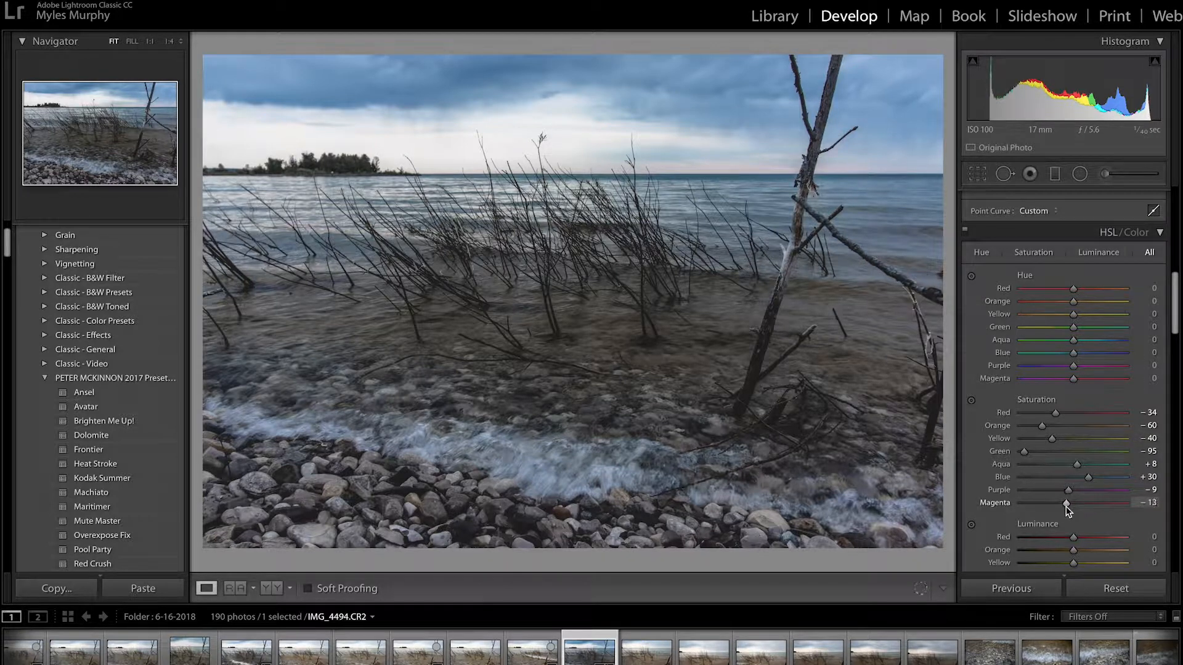
pyautogui.doubleClick(989, 502)
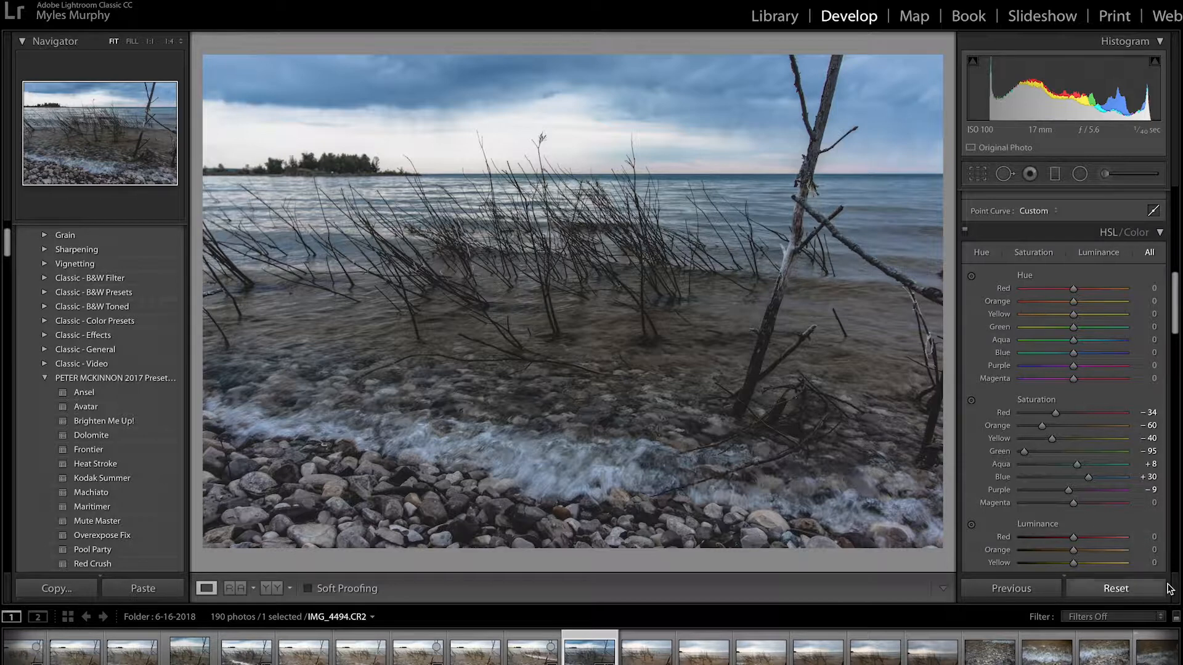
# Set HSL luminance to Blue +20, Aqua −15, Green −81, Yellow −37, Orange −53 and Red −26.
pyautogui.scroll(-1, 1075, 483)
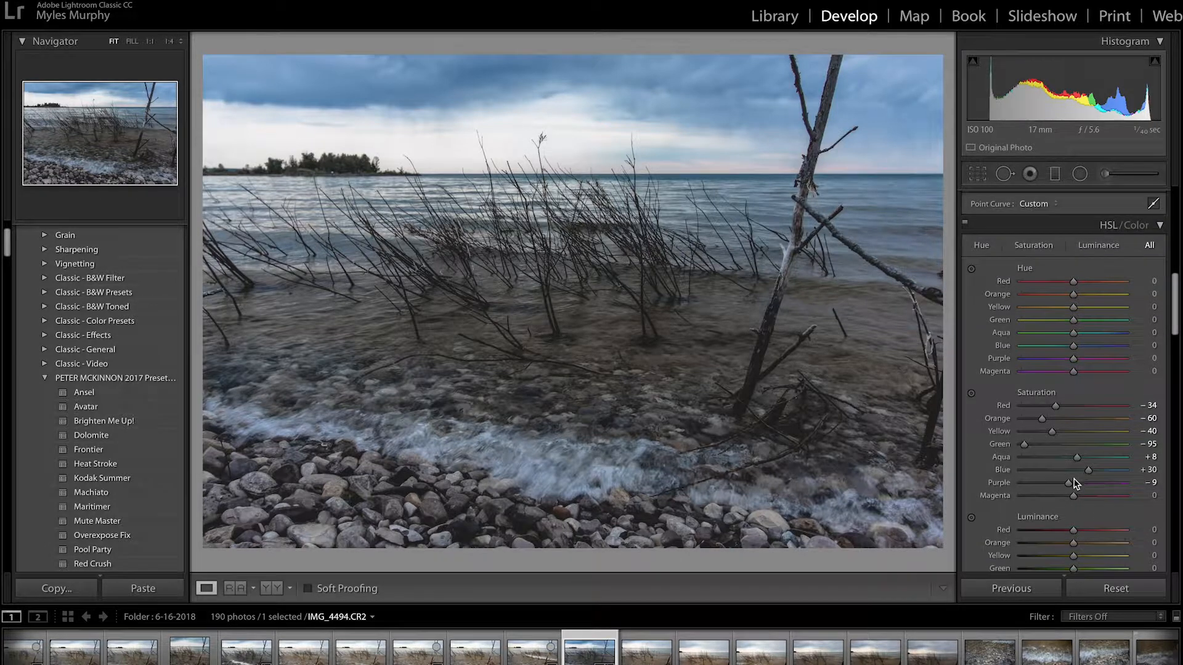
pyautogui.scroll(-2, 1075, 493)
pyautogui.moveTo(1073, 536); pyautogui.dragTo(1084, 539)
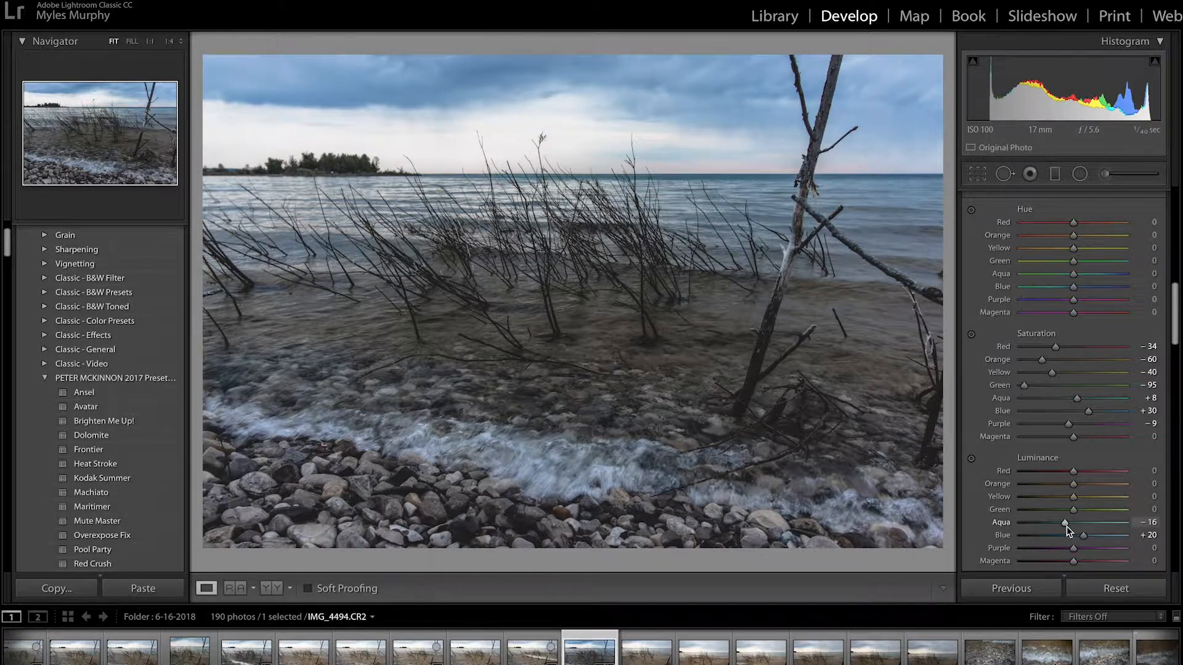
pyautogui.moveTo(1073, 510); pyautogui.dragTo(1047, 485)
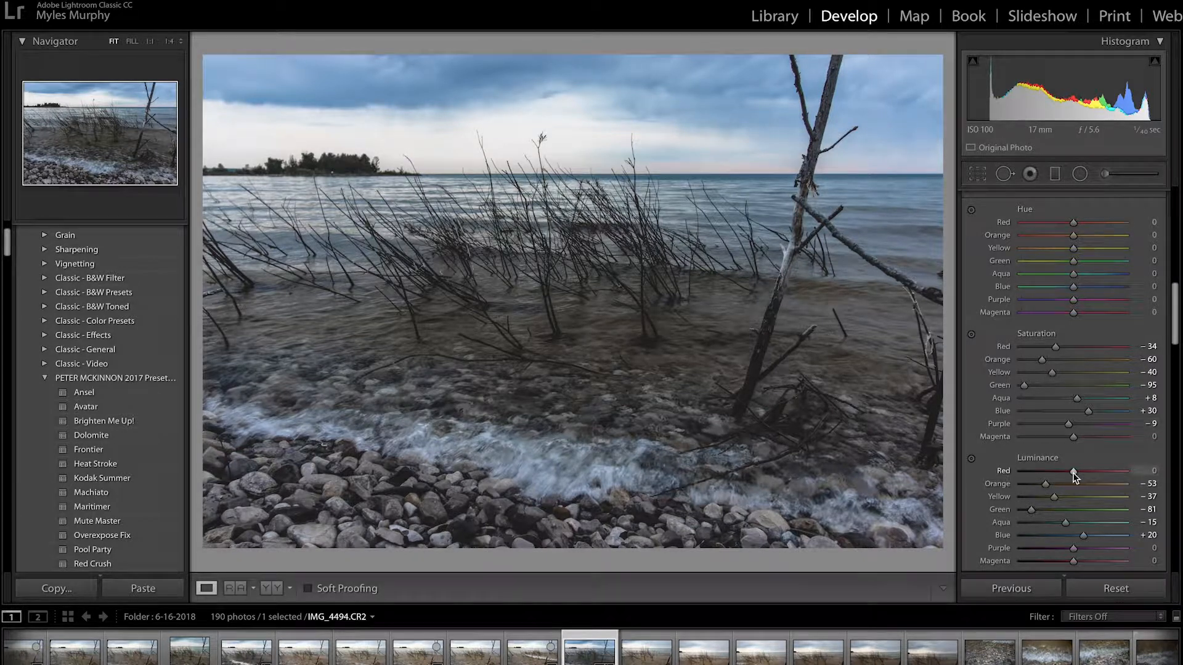
pyautogui.moveTo(1058, 473); pyautogui.dragTo(1060, 474)
pyautogui.scroll(-1, 1099, 552)
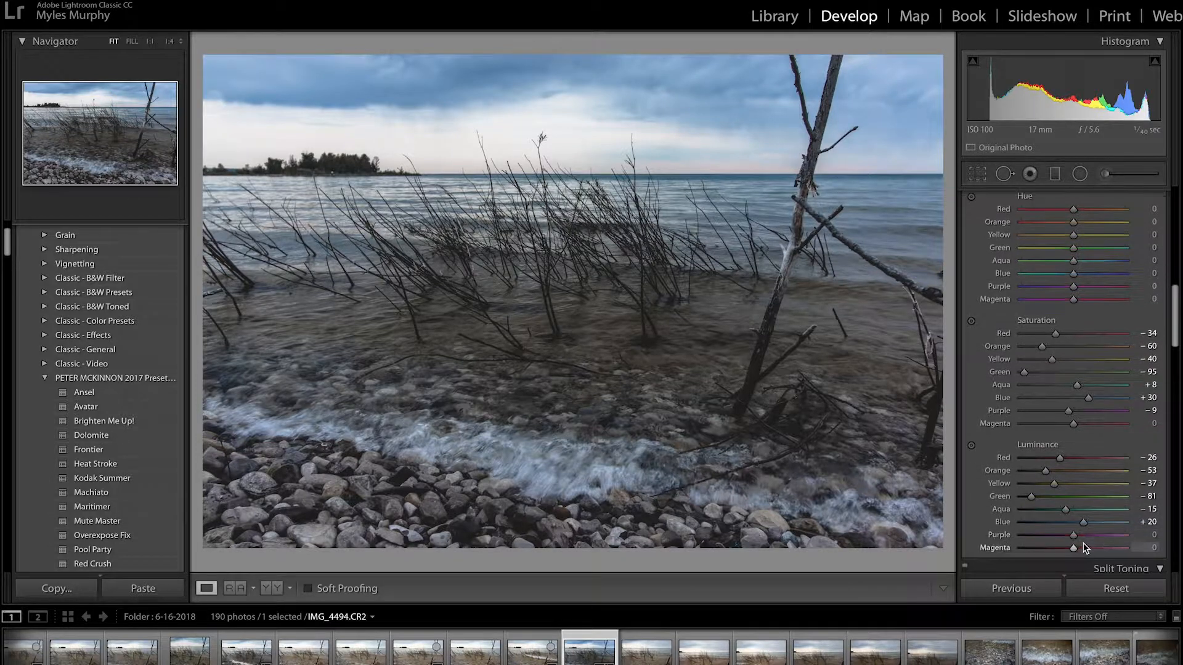
pyautogui.scroll(-1, 1060, 541)
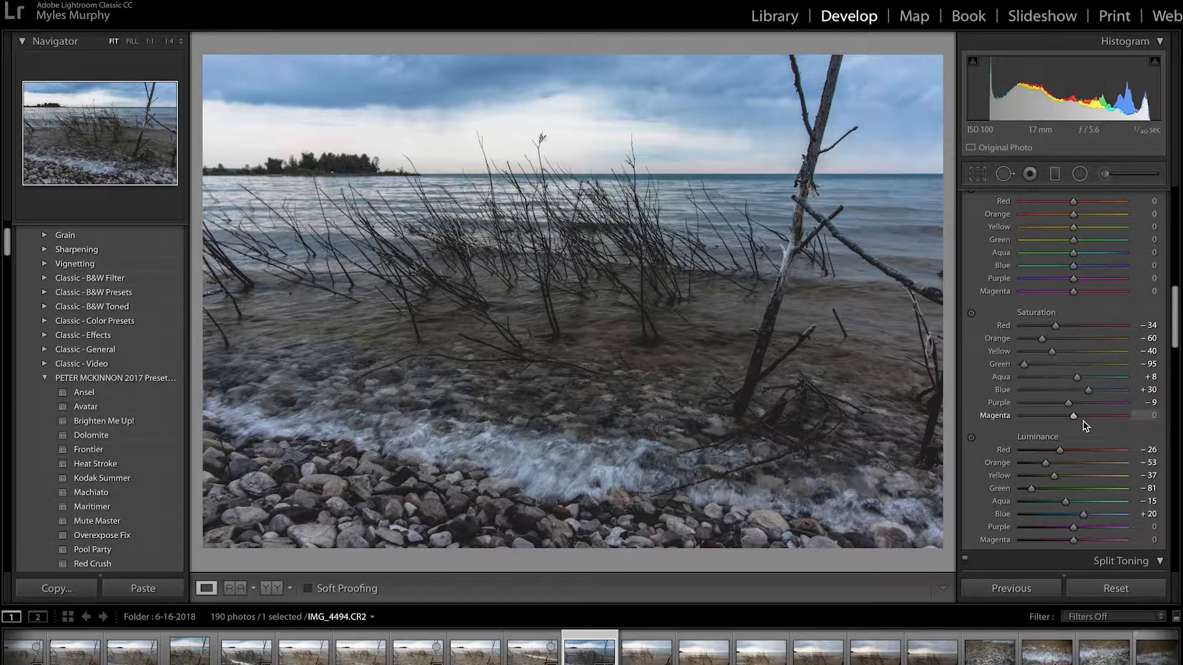
# Shift the HSL hues to Blue +10, Aqua +10, Green −26, Yellow −22 and Purple −5.
pyautogui.scroll(5, 1075, 428)
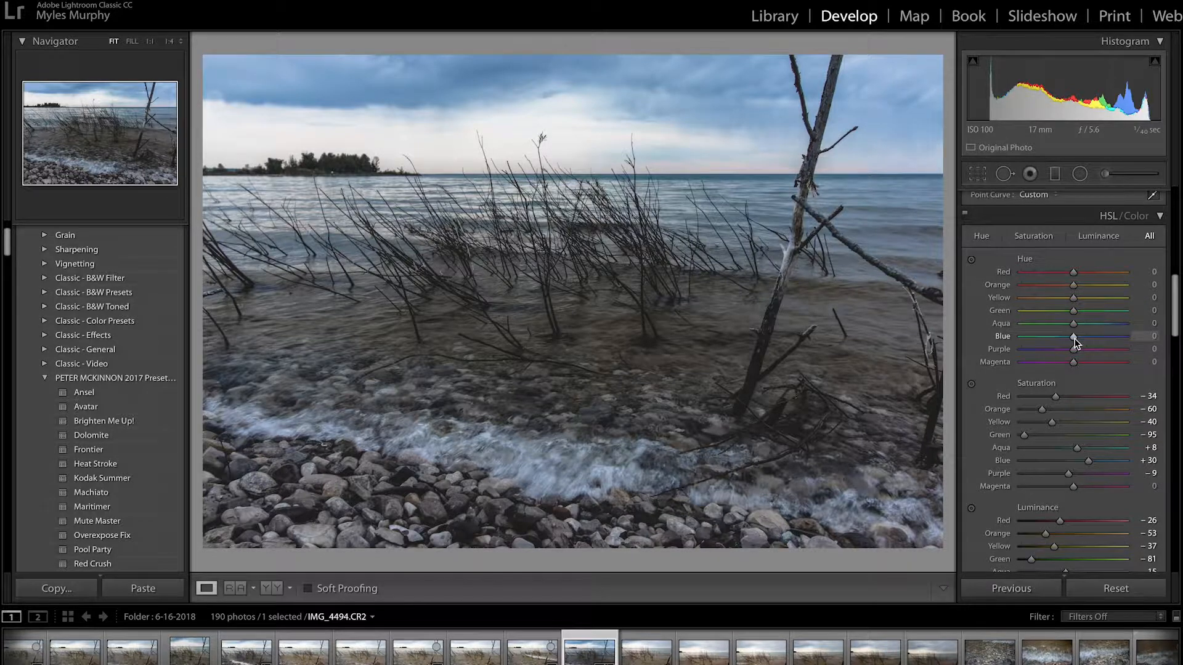
pyautogui.moveTo(1077, 338); pyautogui.dragTo(1079, 342)
pyautogui.moveTo(1070, 324); pyautogui.dragTo(1078, 326)
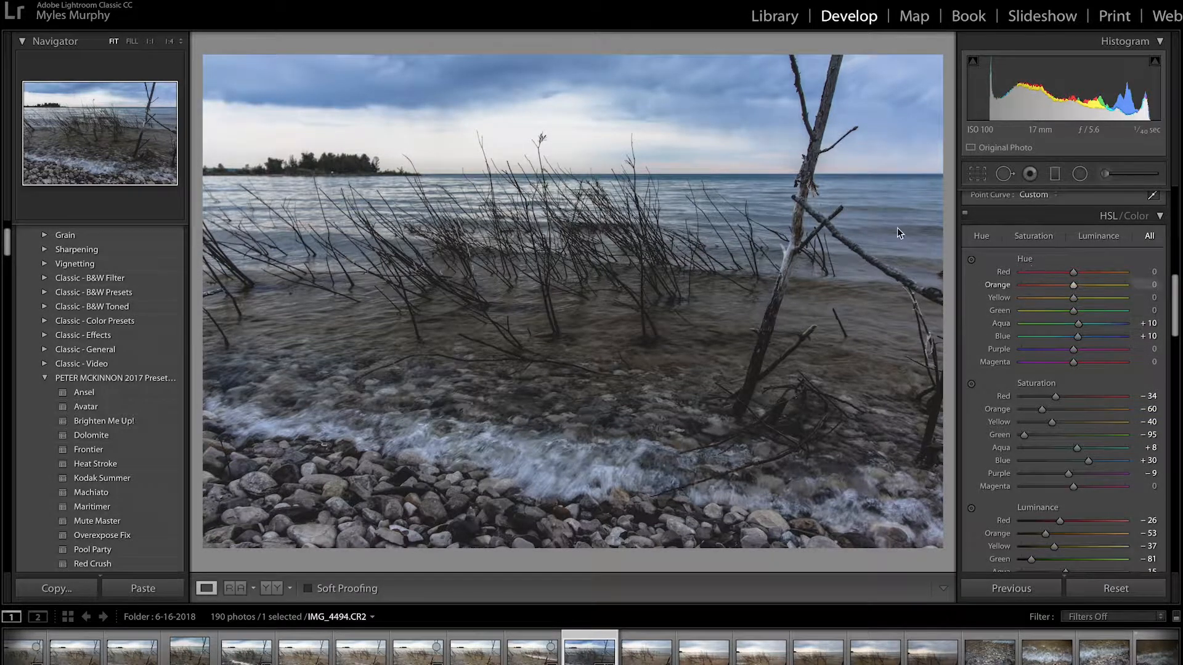
pyautogui.moveTo(1071, 312); pyautogui.dragTo(1059, 313)
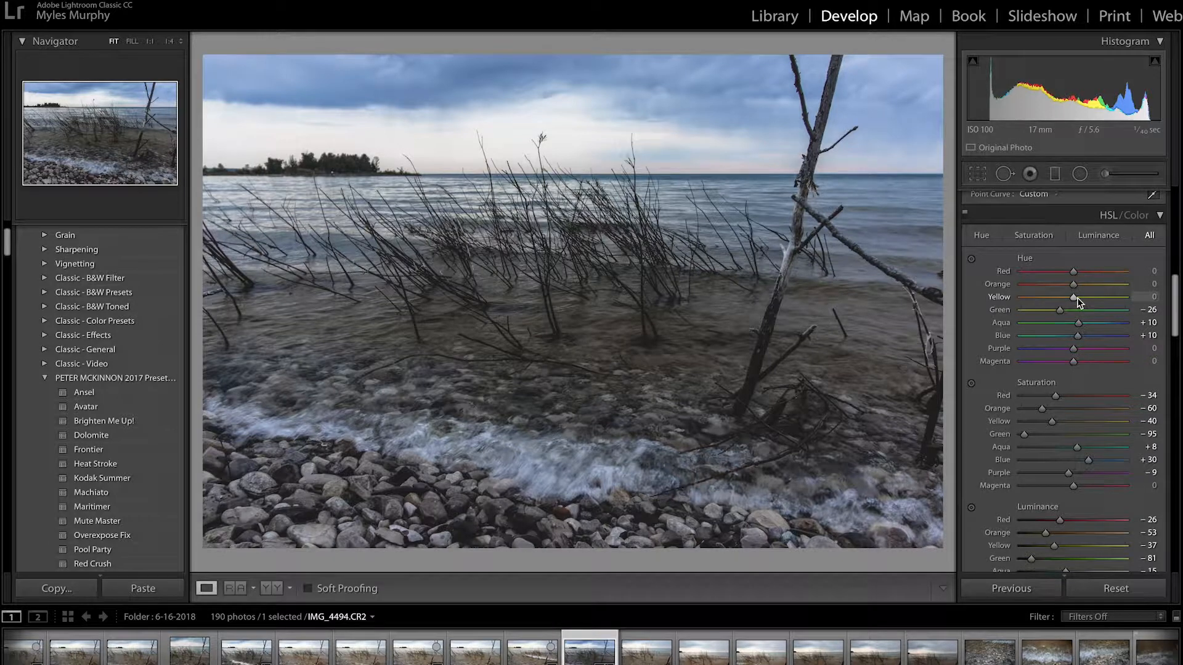
pyautogui.moveTo(1075, 298); pyautogui.dragTo(1084, 301)
pyautogui.moveTo(1084, 298); pyautogui.dragTo(1063, 303)
# Split-tone the highlights blue with Hue 215 and Saturation 10, and set the split toning Balance to −35.
pyautogui.scroll(-5, 1101, 499)
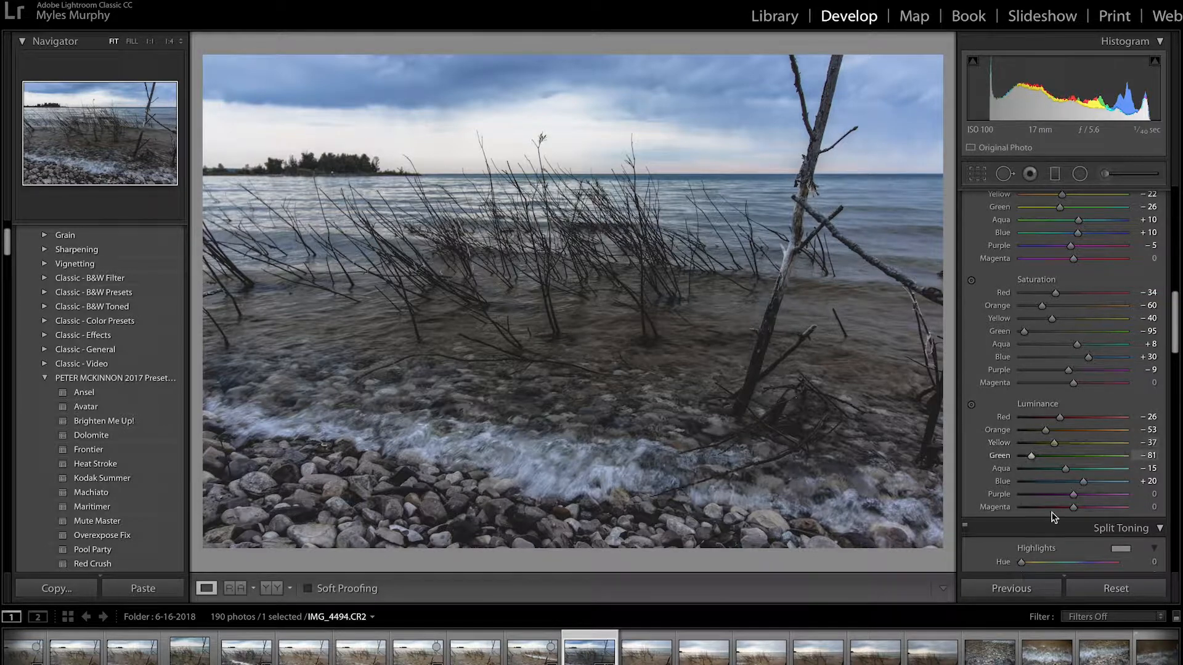
pyautogui.scroll(-1, 1033, 533)
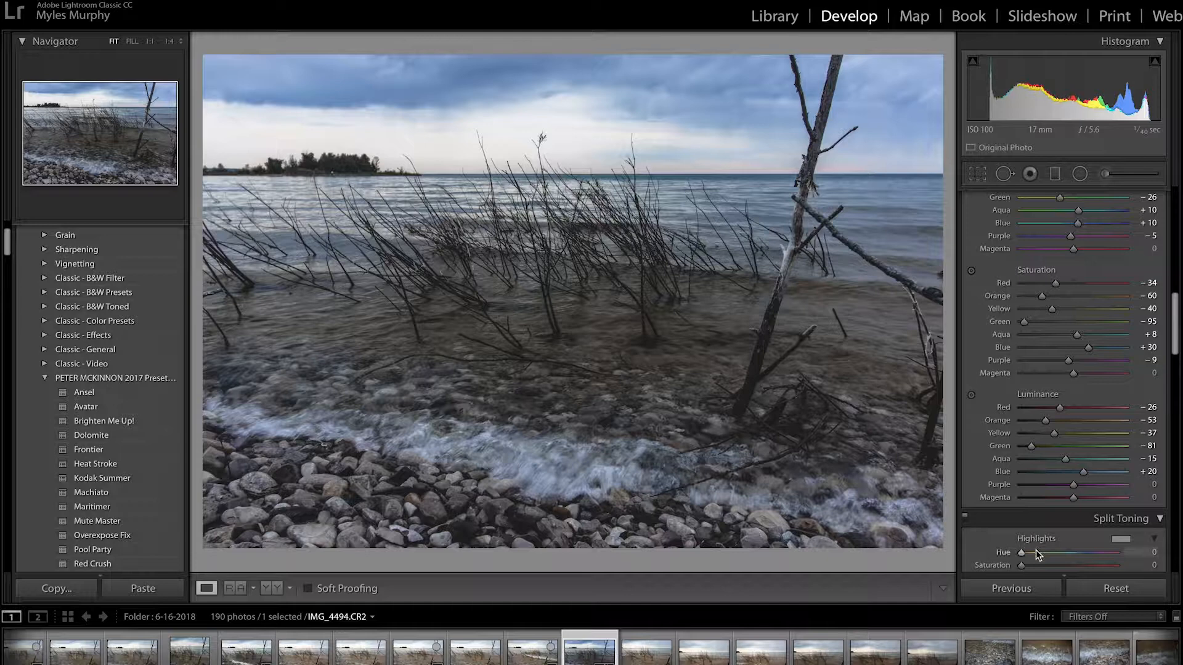
pyautogui.scroll(-4, 1036, 549)
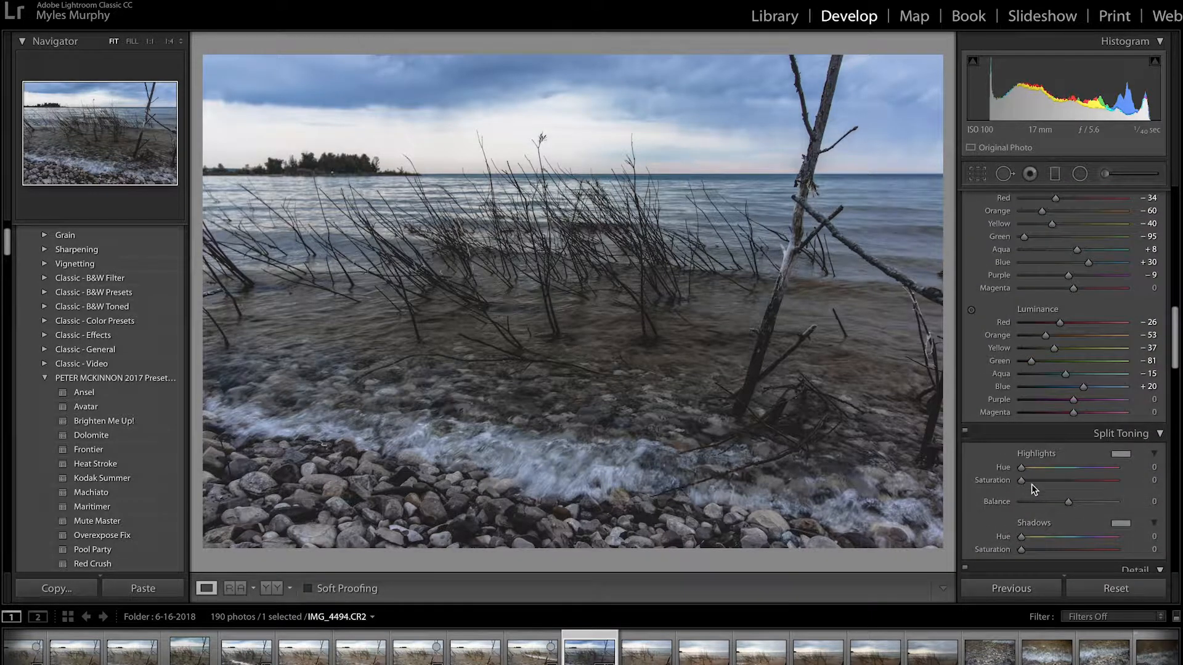
pyautogui.scroll(-1, 1081, 463)
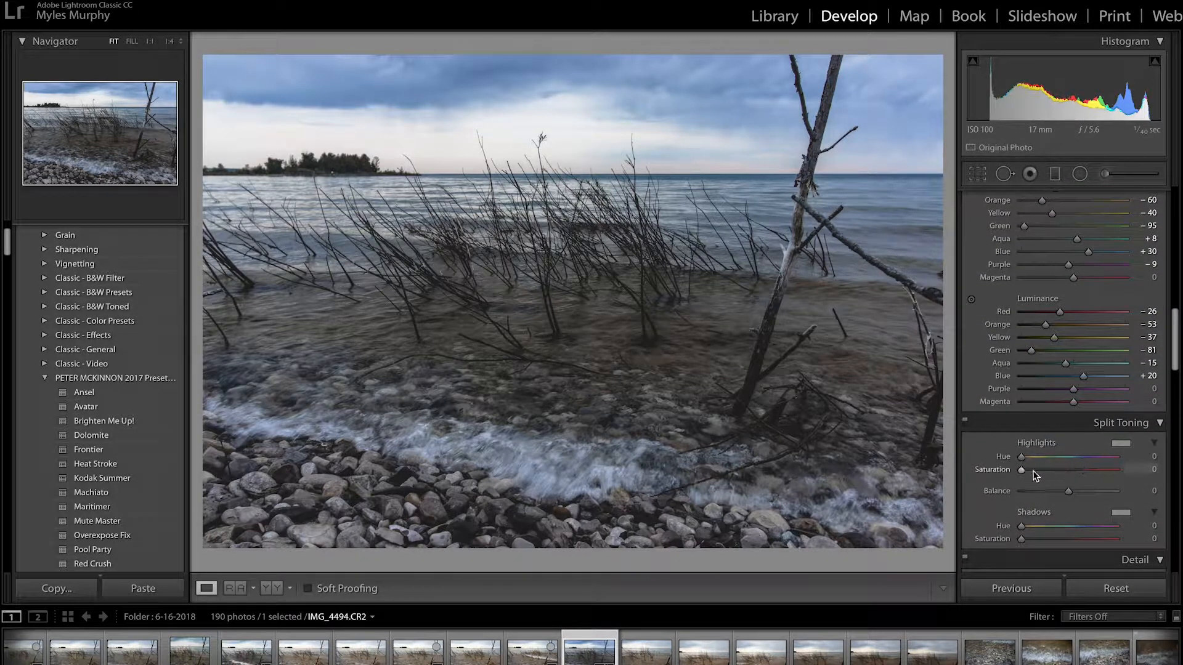
pyautogui.moveTo(1023, 458); pyautogui.dragTo(1078, 468)
pyautogui.moveTo(1022, 472); pyautogui.dragTo(1033, 473)
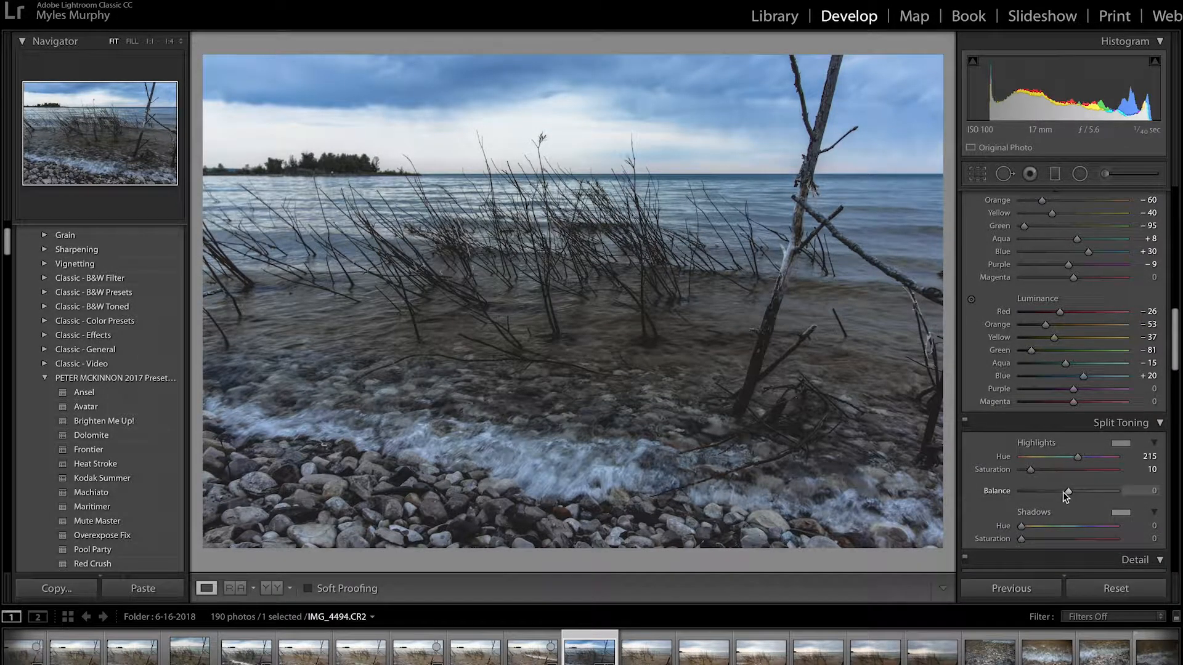
pyautogui.moveTo(1066, 490); pyautogui.dragTo(1052, 494)
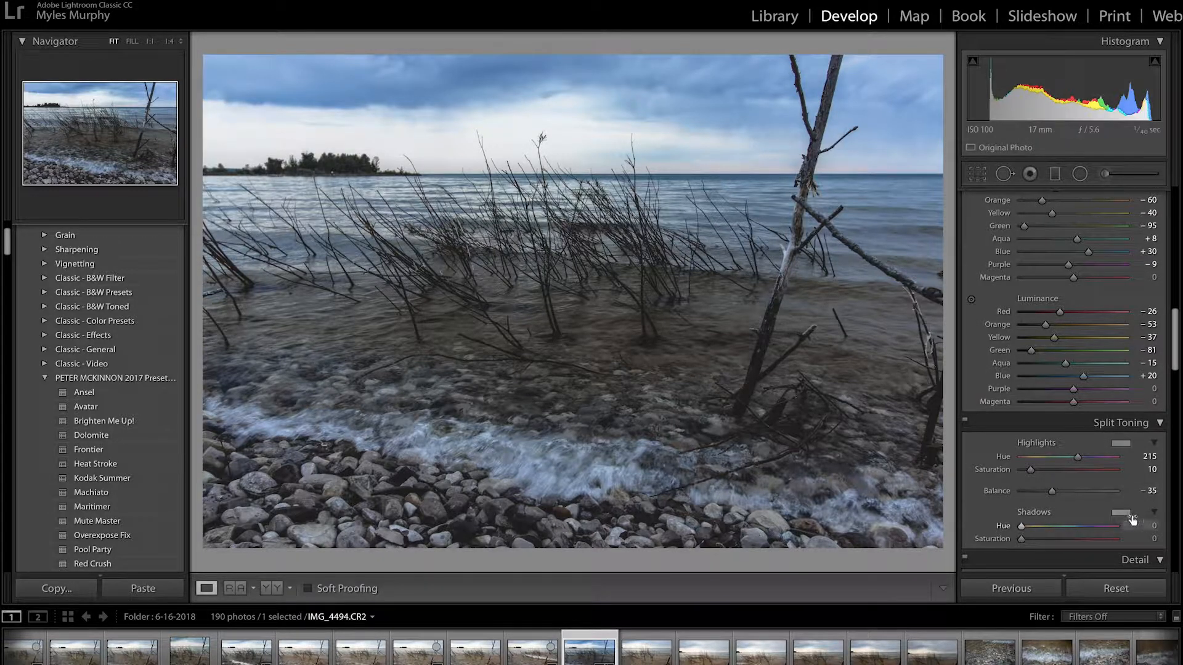
# Set the sharpening Amount to 50, Radius to 1.3 and Detail to 50.
pyautogui.scroll(-5, 1057, 517)
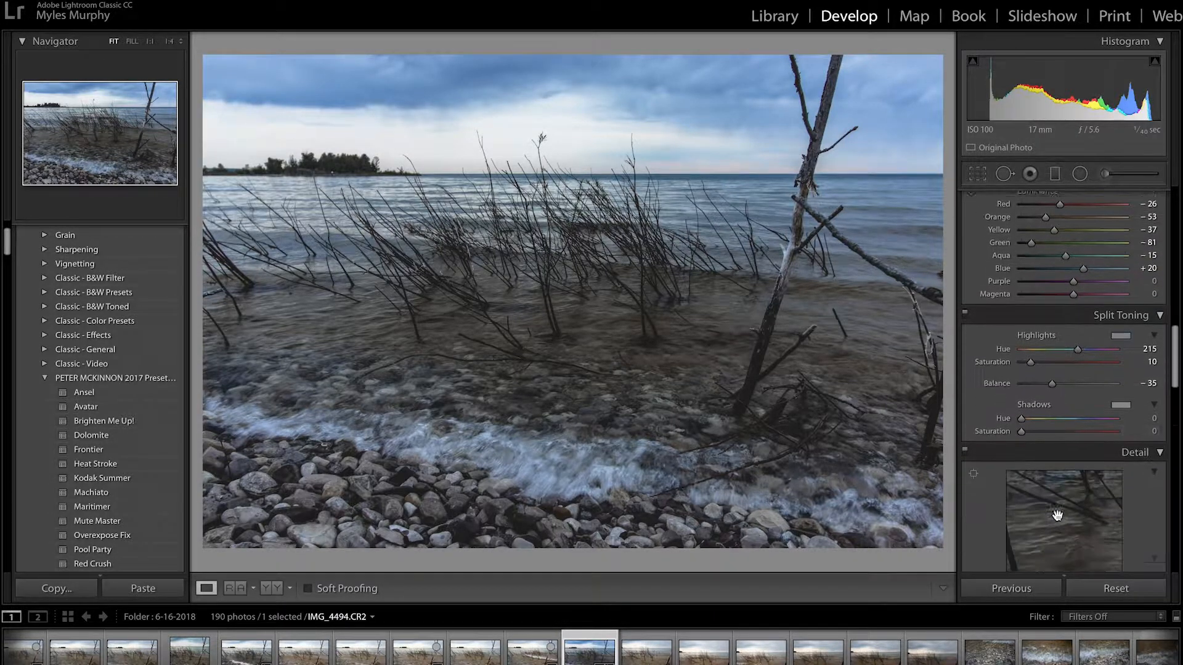
pyautogui.scroll(1, 1057, 516)
pyautogui.click(1145, 481)
pyautogui.write('50')
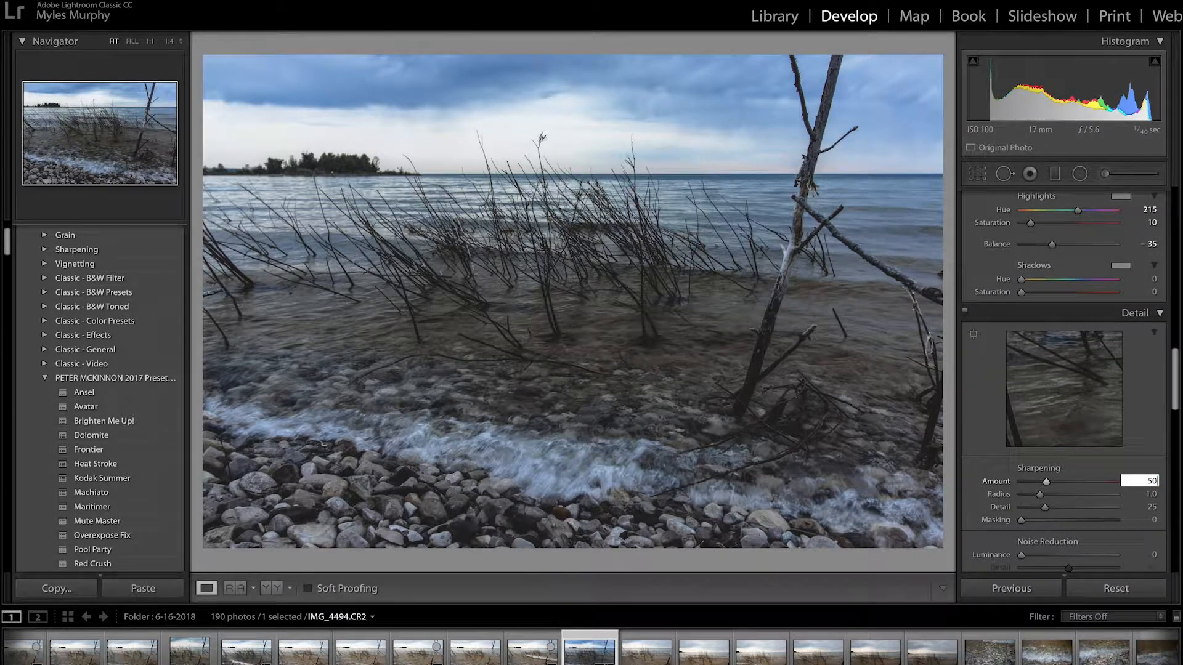
pyautogui.press('Tab')
pyautogui.write('50')
pyautogui.hotkey('shift', 'Tab')
pyautogui.write('1.3')
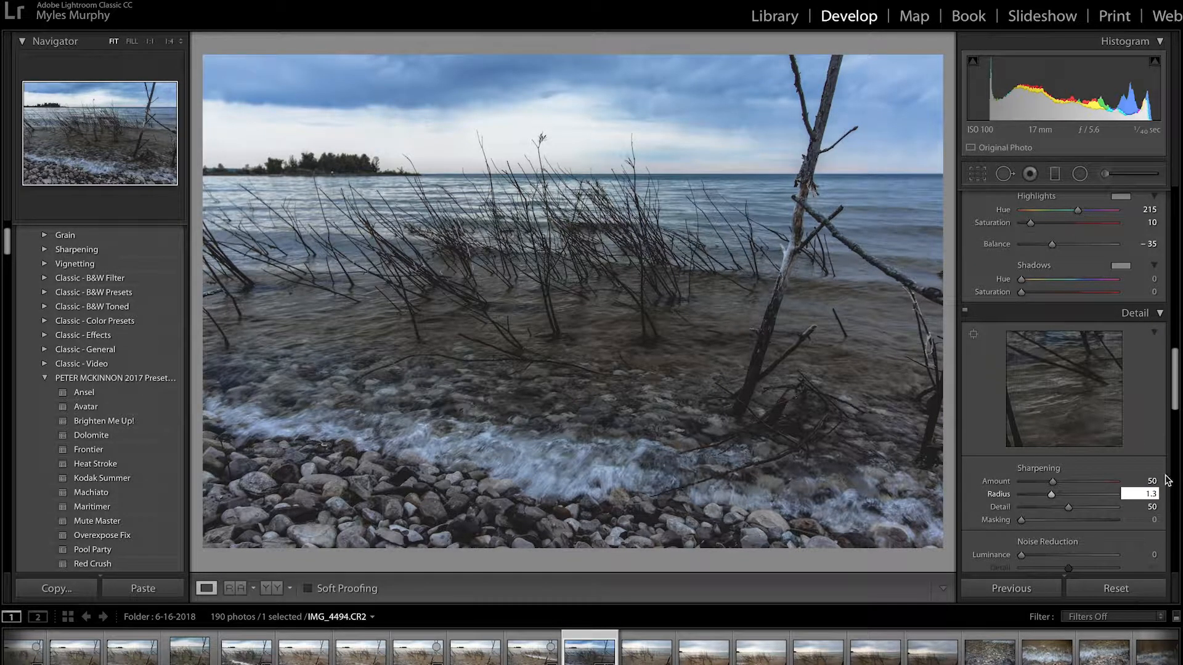
pyautogui.press('Return')
# Set the luminance noise reduction to 30.
pyautogui.scroll(-2, 1149, 491)
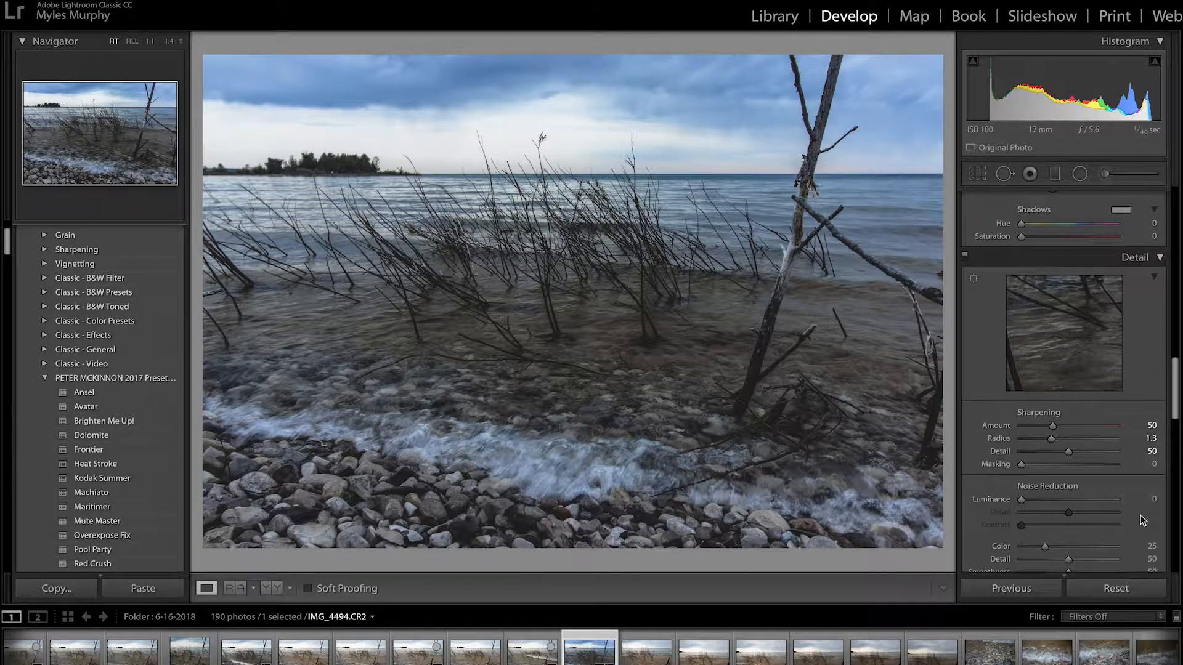
pyautogui.click(1150, 499)
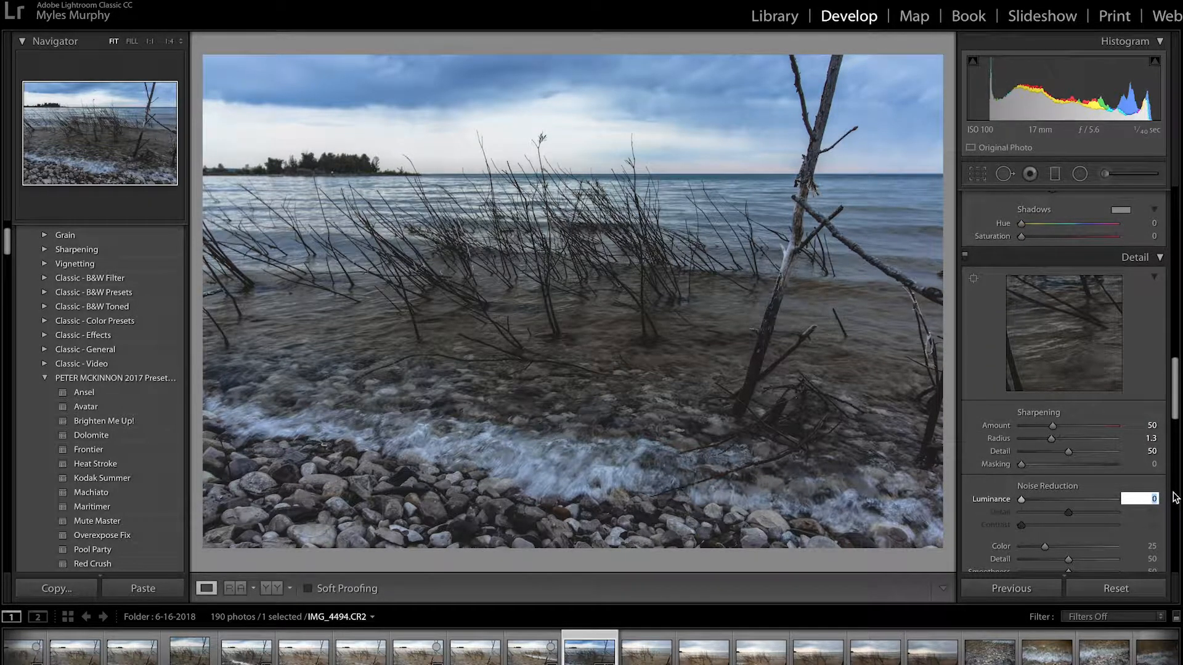
pyautogui.write('30')
pyautogui.press('Return')
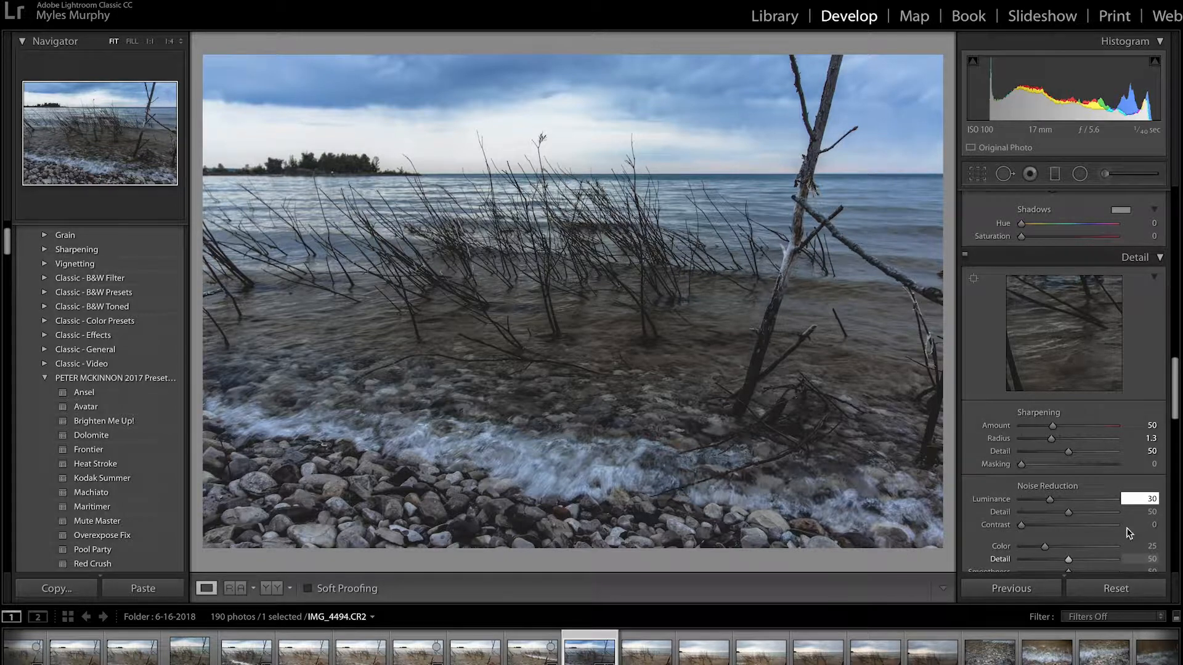
# Try noise reduction with Contrast 30 and Luminance 93, and undo both changes.
pyautogui.click(1149, 525)
pyautogui.write('39')
pyautogui.press('BackSpace')
pyautogui.write('0')
pyautogui.click(1109, 499)
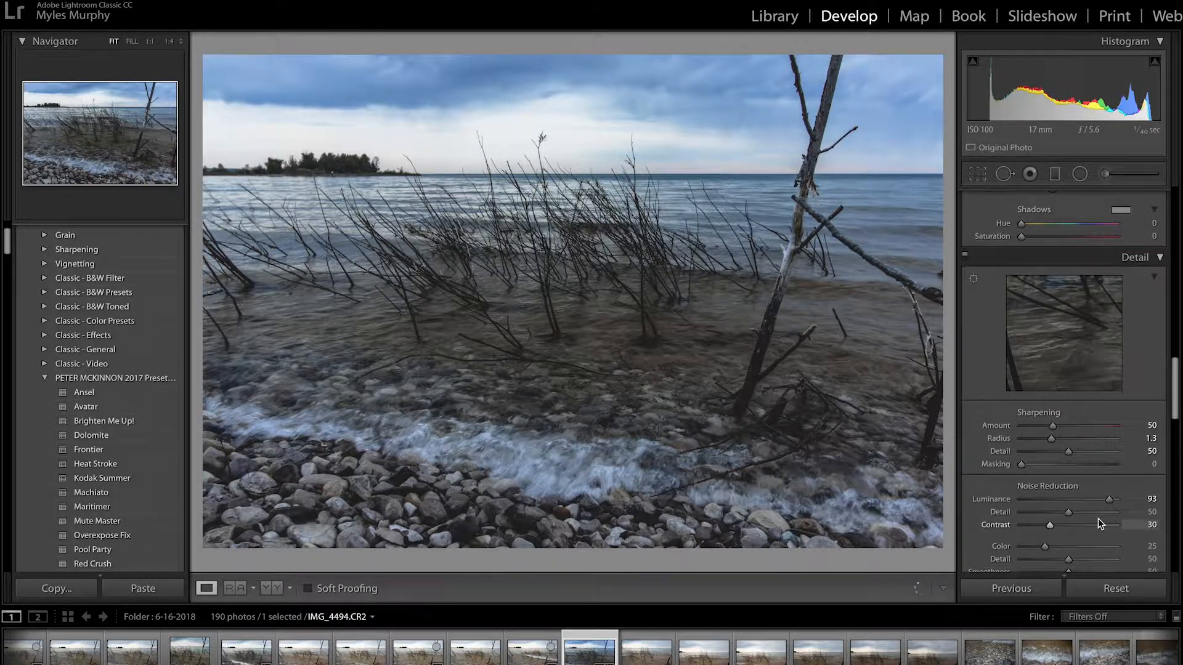
pyautogui.hotkey('ctrl', 'z')
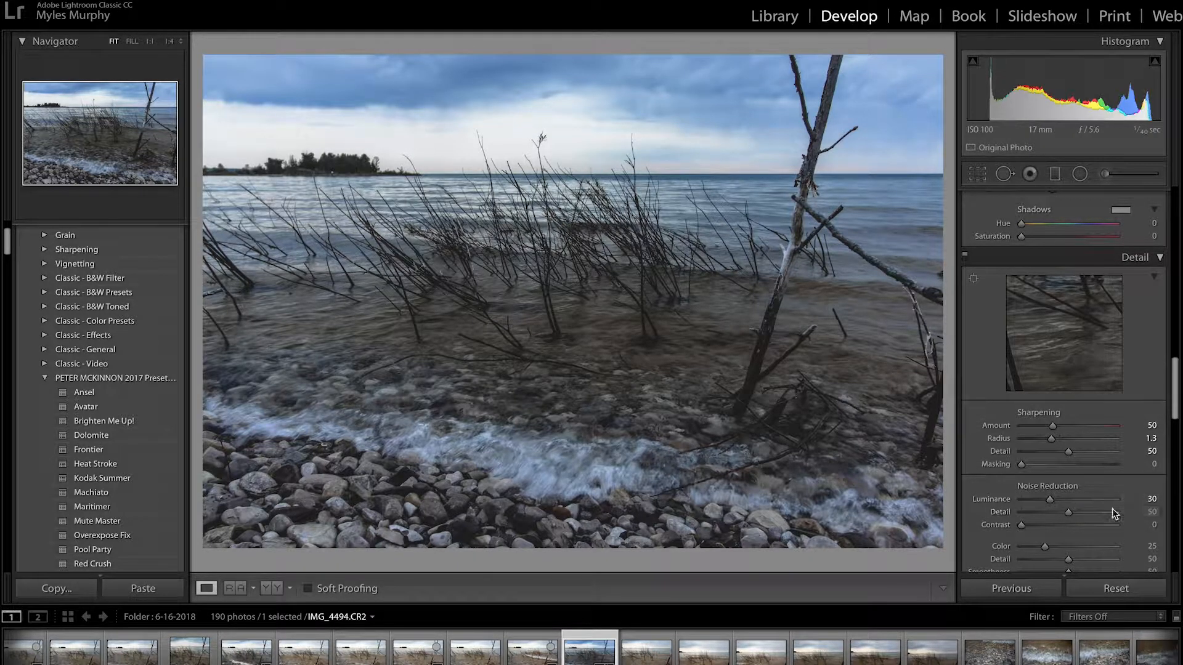
# Set the luminance noise reduction Contrast to 30.
pyautogui.click(1149, 525)
pyautogui.press('Return')
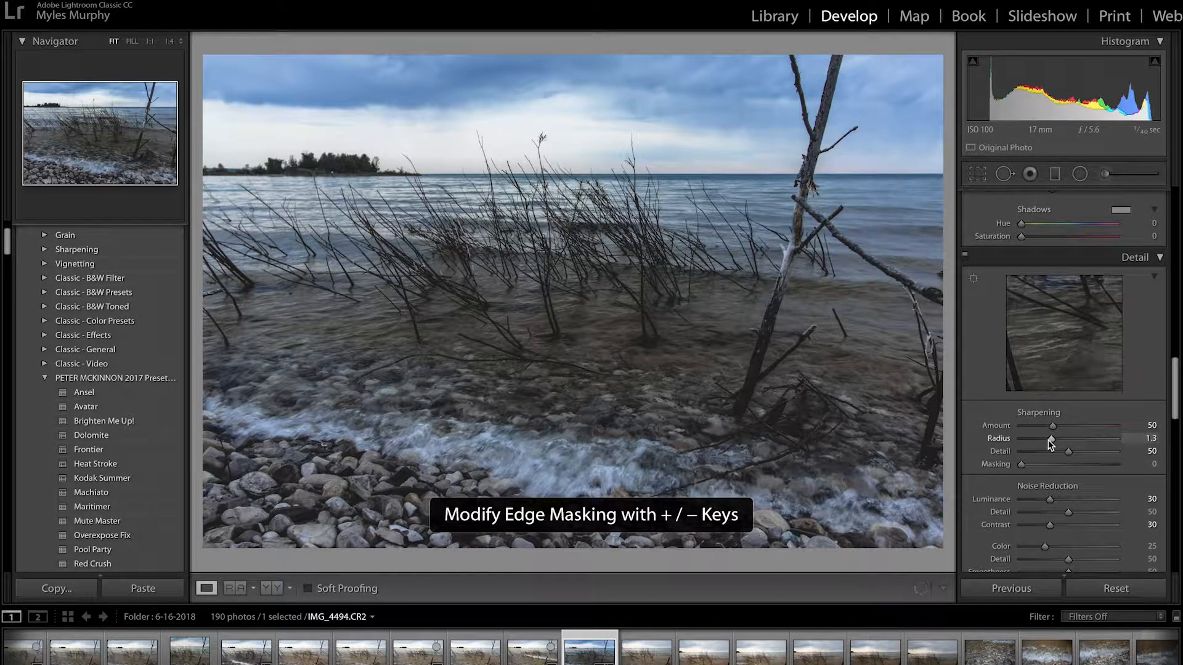
# Add a post-crop vignette with Amount −15, Midpoint 77, Feather 75 and Highlights 34.
pyautogui.scroll(-10, 1048, 439)
pyautogui.scroll(-10, 1080, 388)
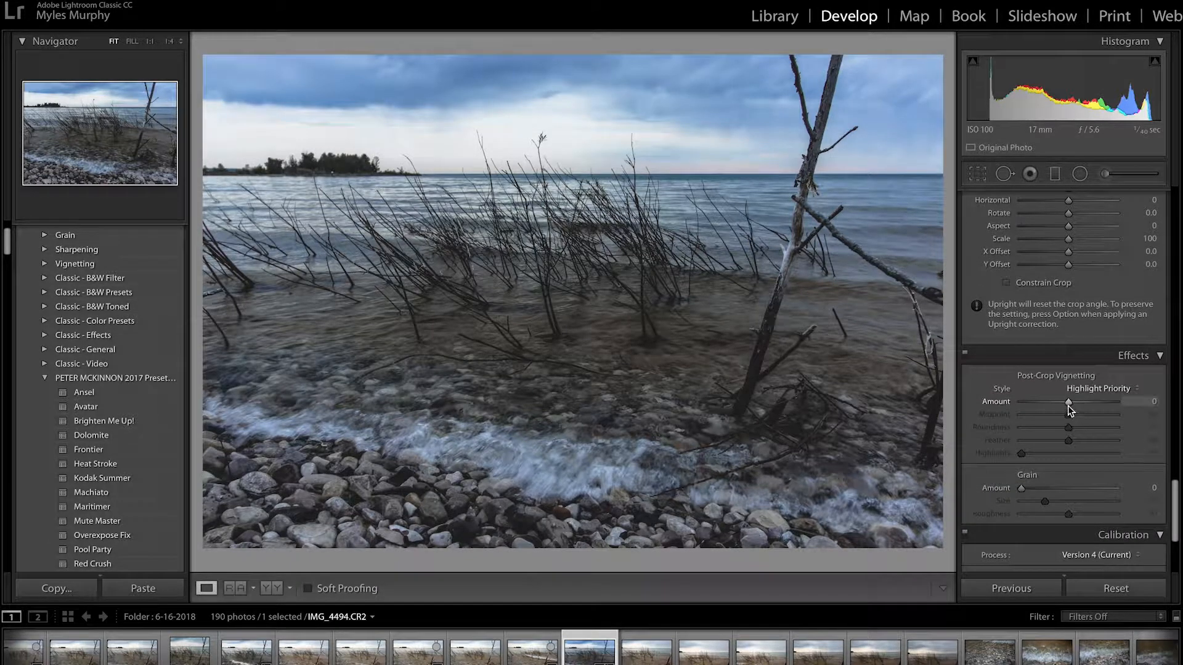
pyautogui.moveTo(1067, 401); pyautogui.dragTo(1063, 404)
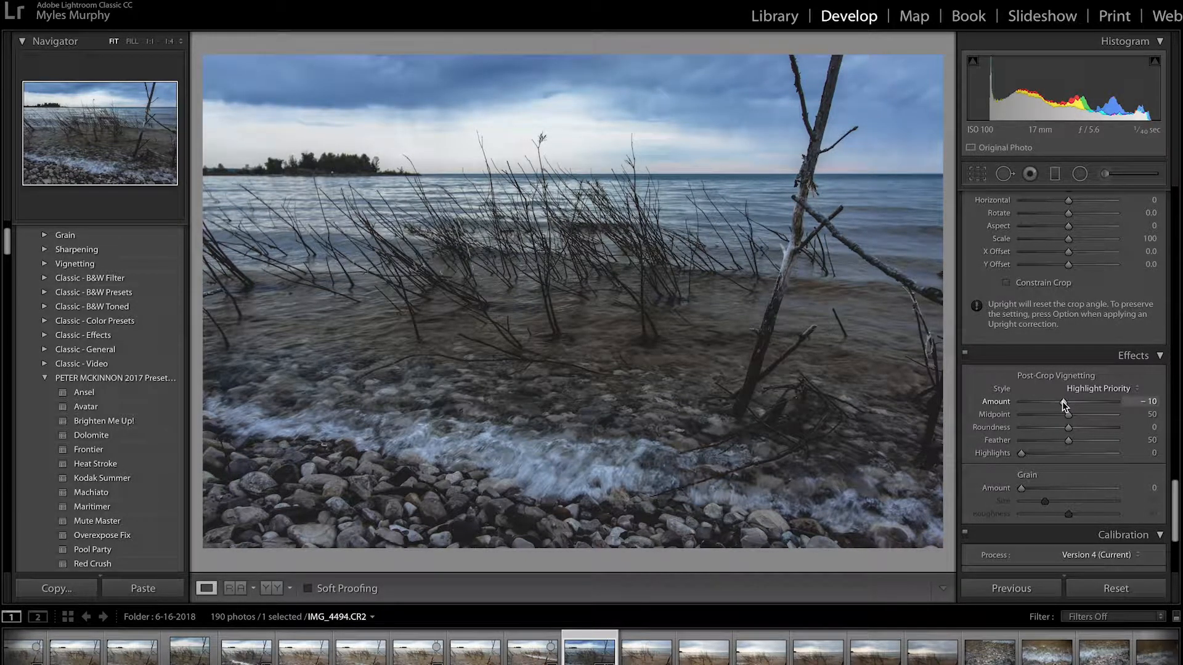
pyautogui.moveTo(1068, 418); pyautogui.dragTo(1091, 417)
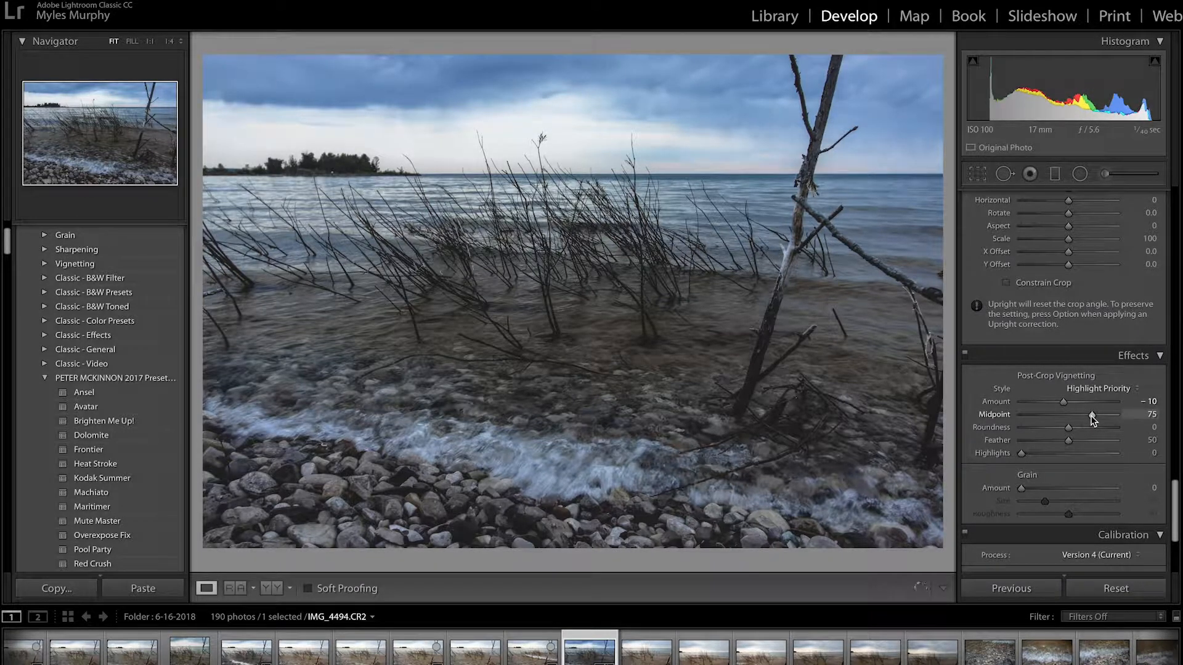
pyautogui.moveTo(1089, 415); pyautogui.dragTo(1087, 416)
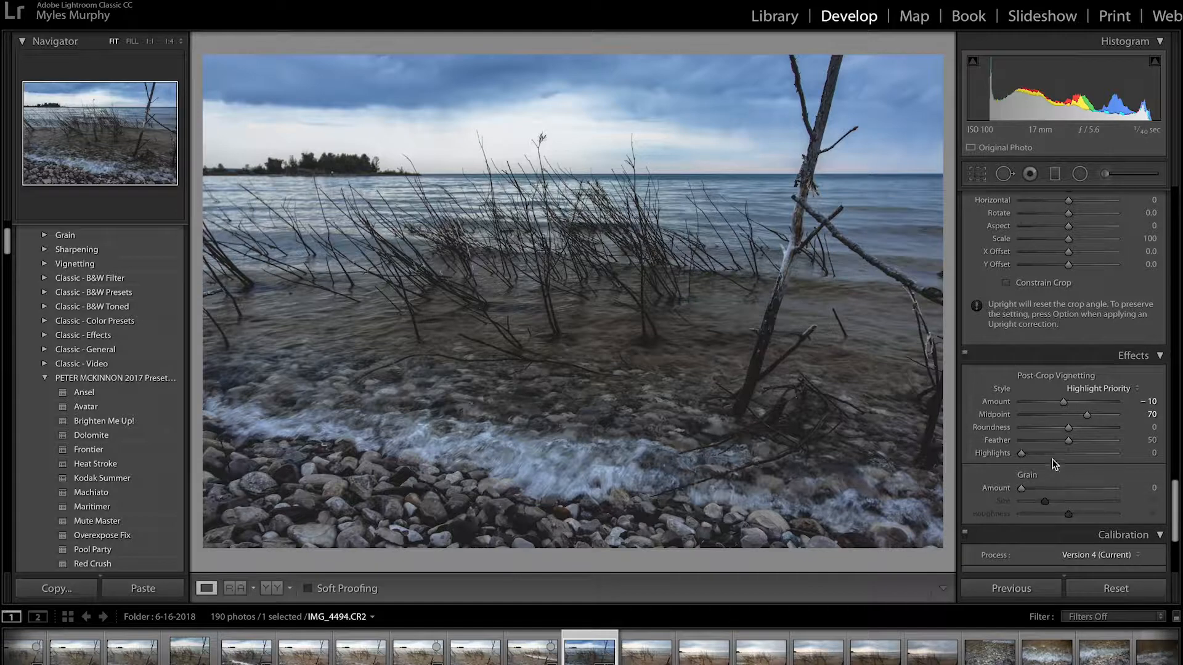
pyautogui.moveTo(1068, 442); pyautogui.dragTo(1045, 455)
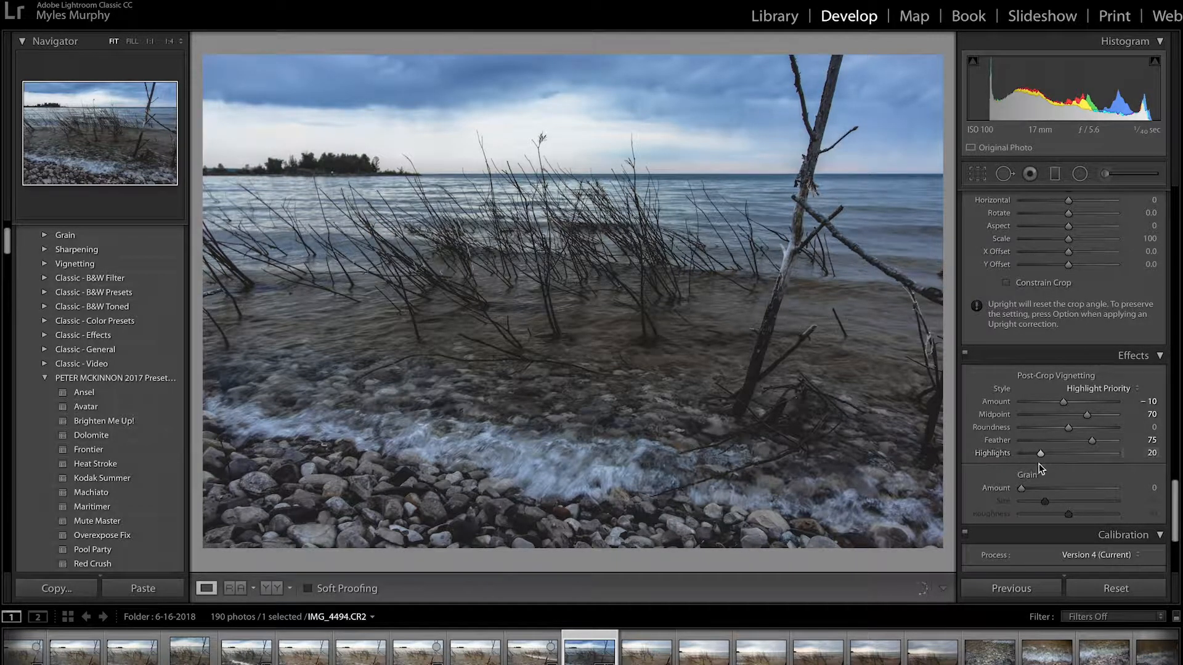
pyautogui.moveTo(1063, 407); pyautogui.dragTo(1061, 409)
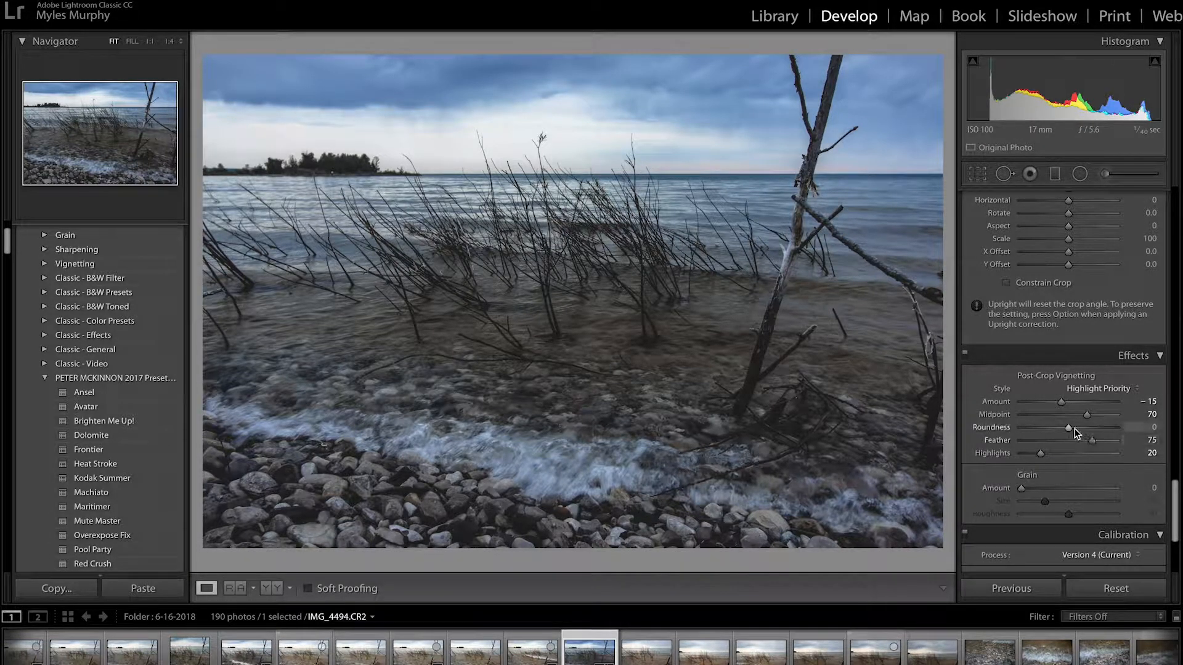
pyautogui.moveTo(1089, 419); pyautogui.dragTo(1094, 420)
pyautogui.moveTo(1048, 453); pyautogui.dragTo(1054, 456)
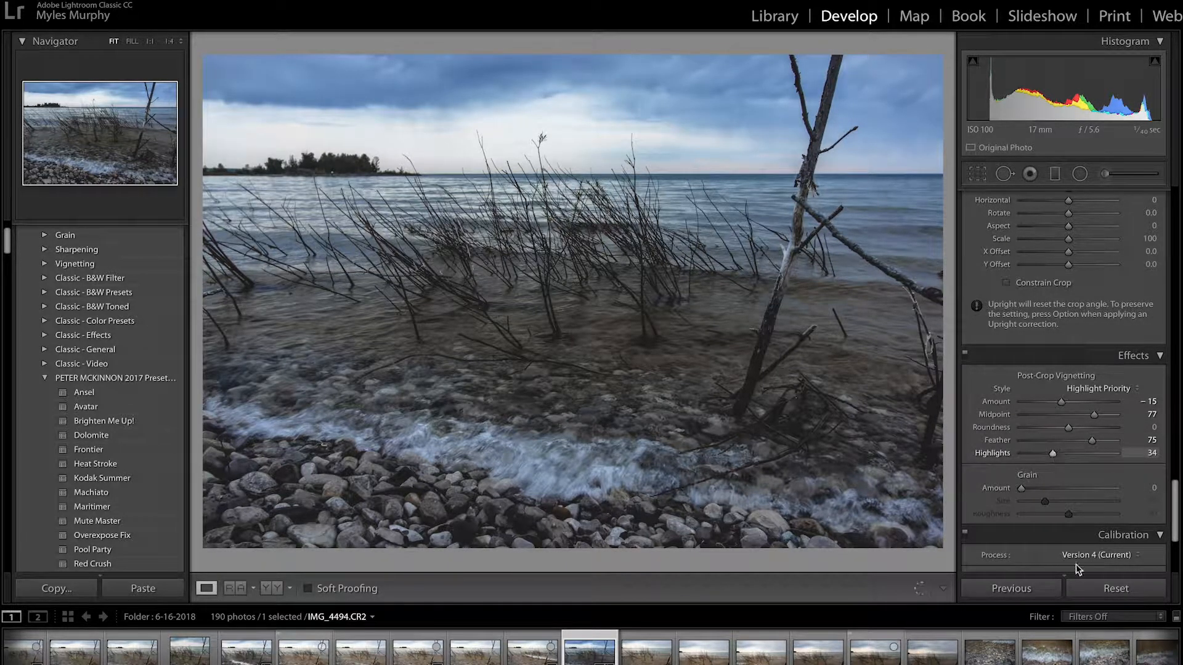
# Compare the edited photo with its unedited original.
pyautogui.click(1104, 650)
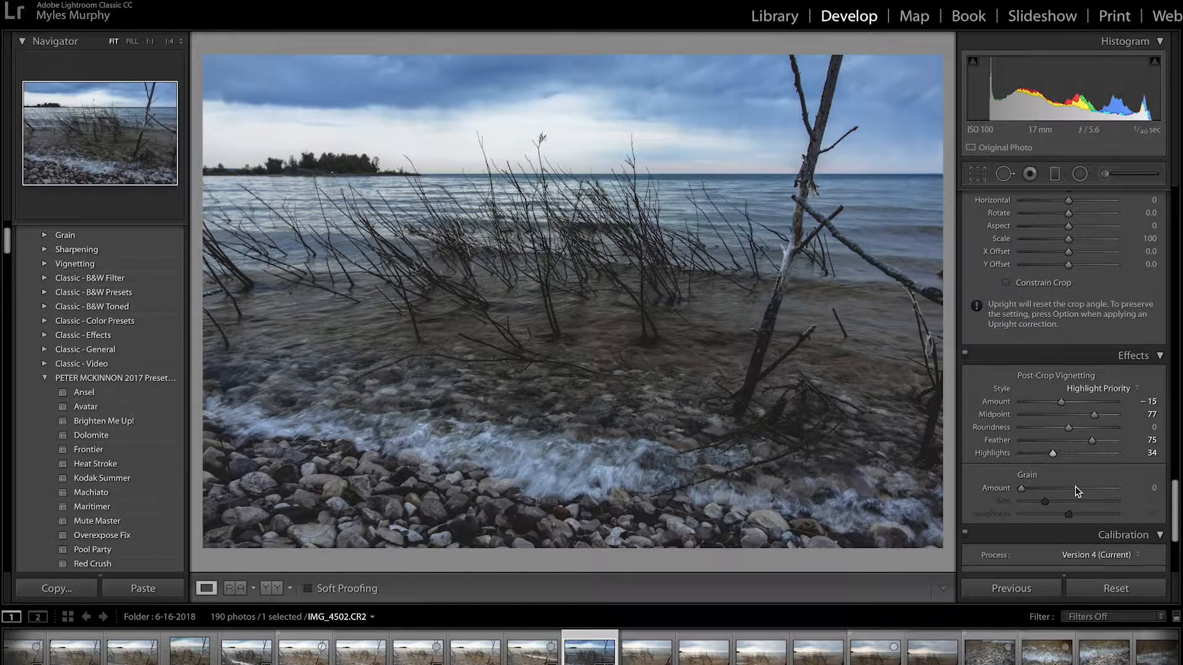
pyautogui.press('\\')
pyautogui.press('\\')
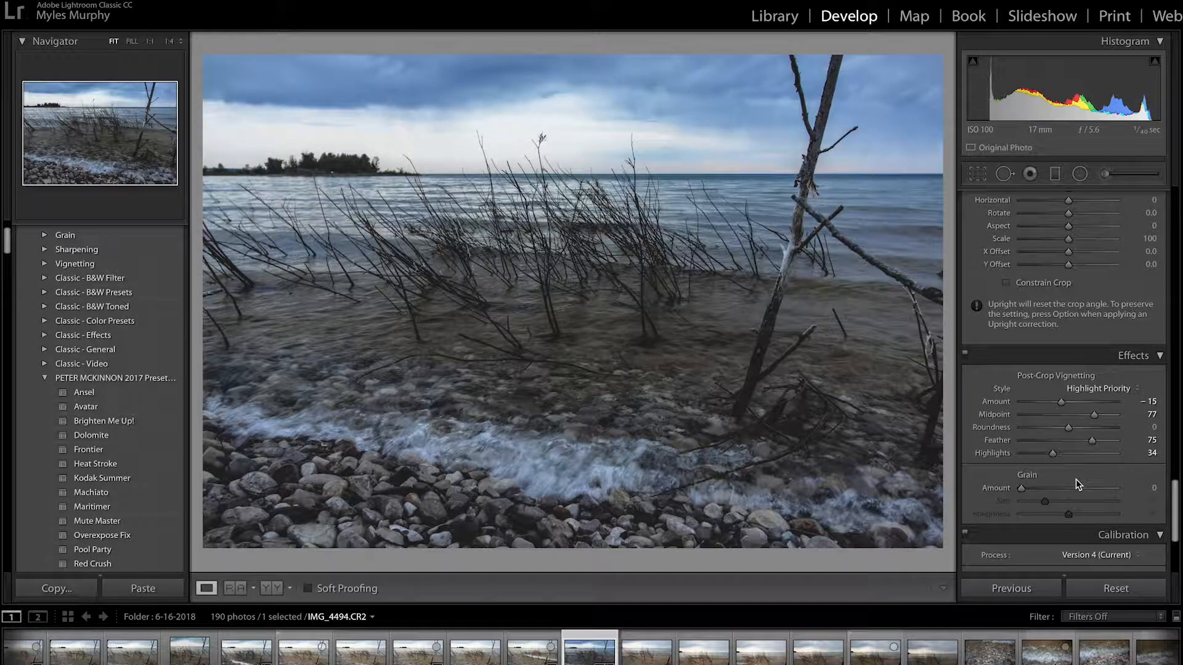
# Add a level graduated filter fading from the water below the horizon down to the photo's bottom edge, and check its mask overlay.
pyautogui.click(1055, 175)
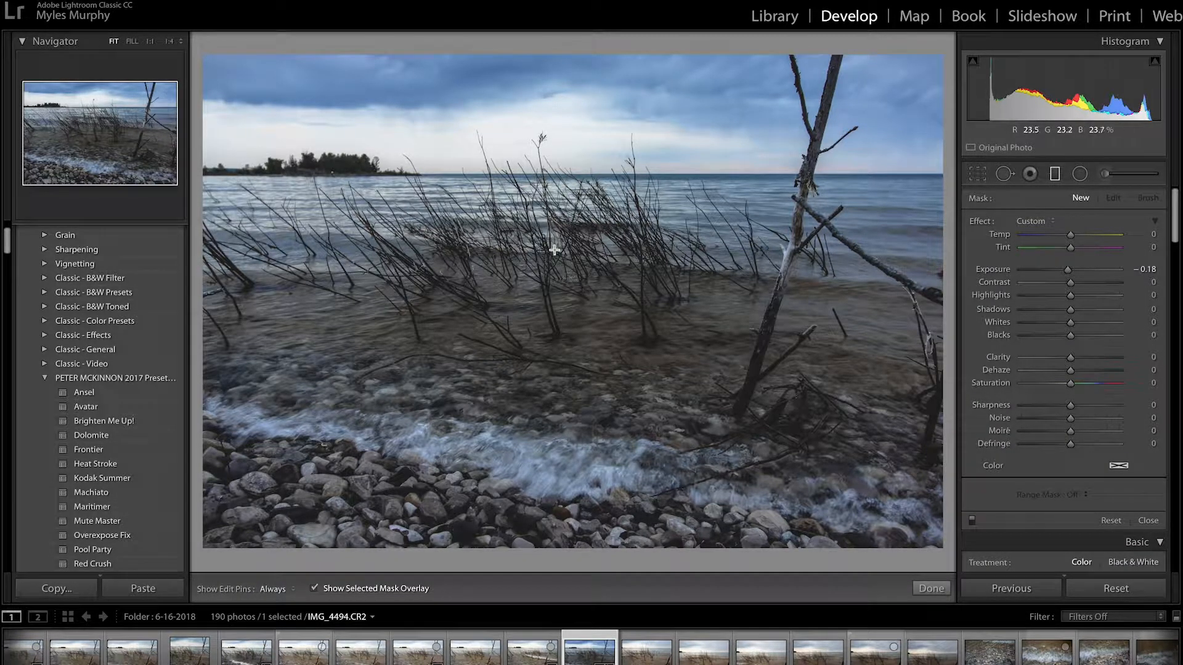
pyautogui.press('shift')
pyautogui.moveTo(567, 234); pyautogui.dragTo(560, 552)
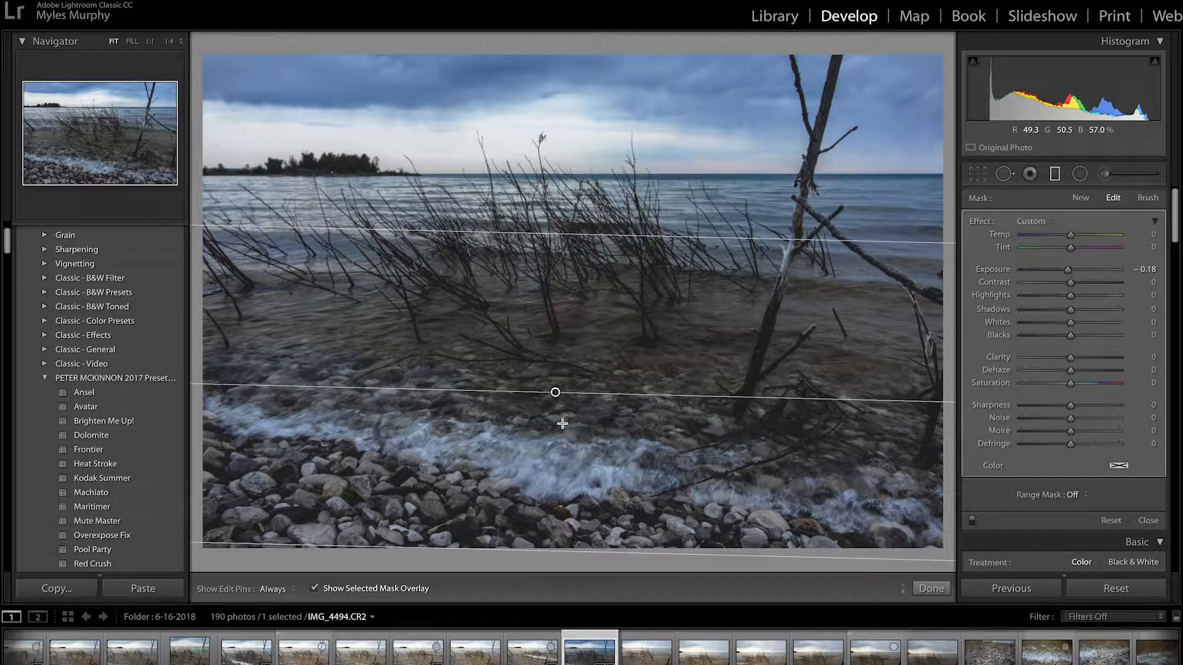
pyautogui.hotkey('ctrl', 'z')
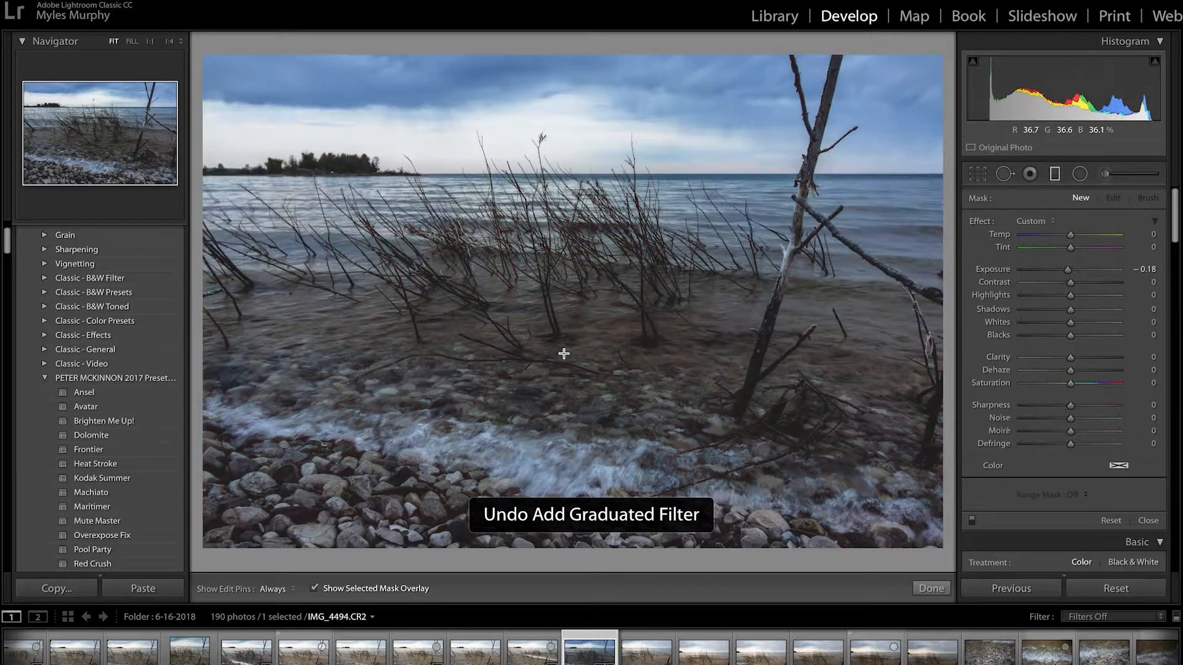
pyautogui.moveTo(588, 233); pyautogui.dragTo(589, 543)
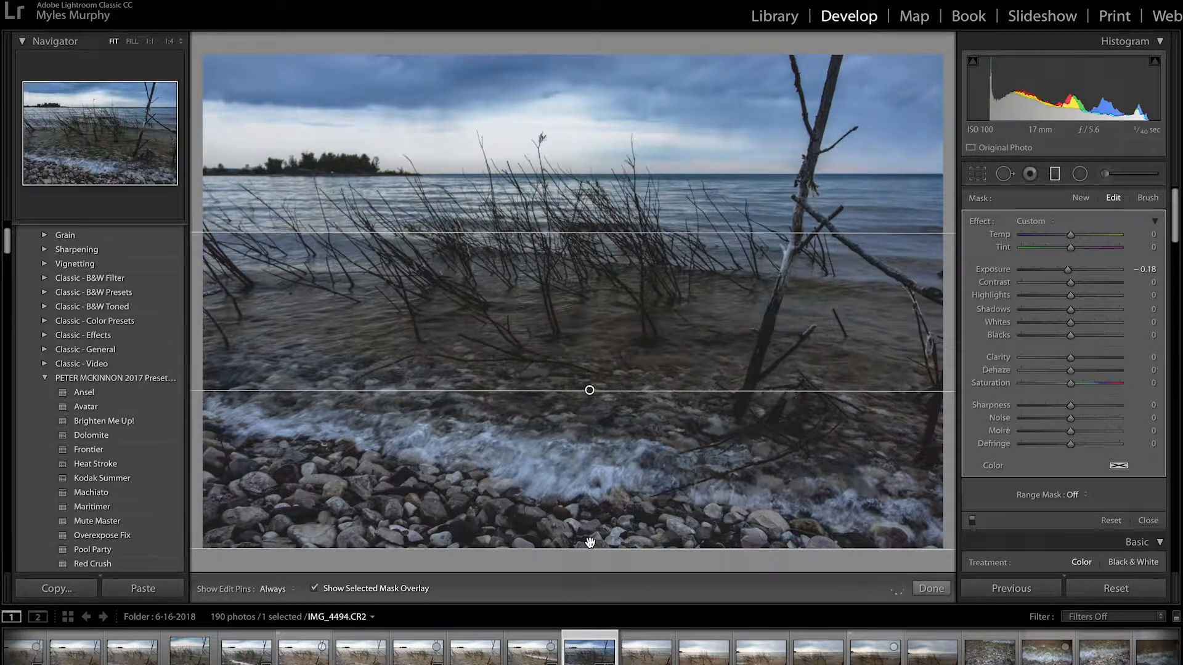
pyautogui.press('o')
pyautogui.press('o')
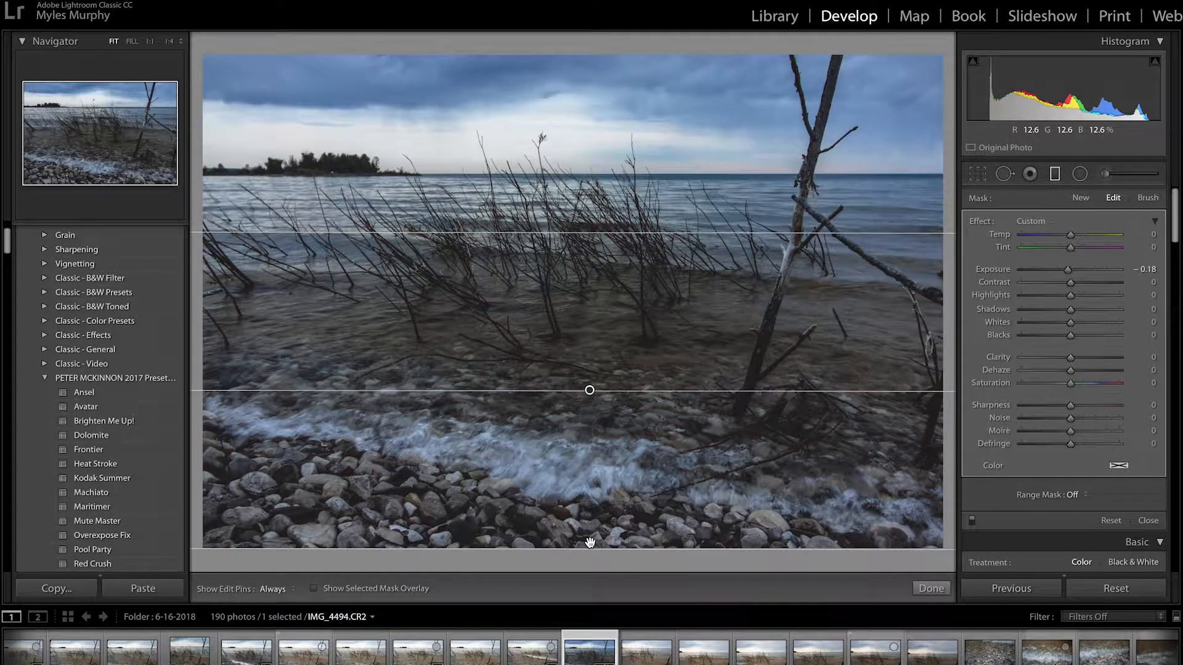
pyautogui.press('o')
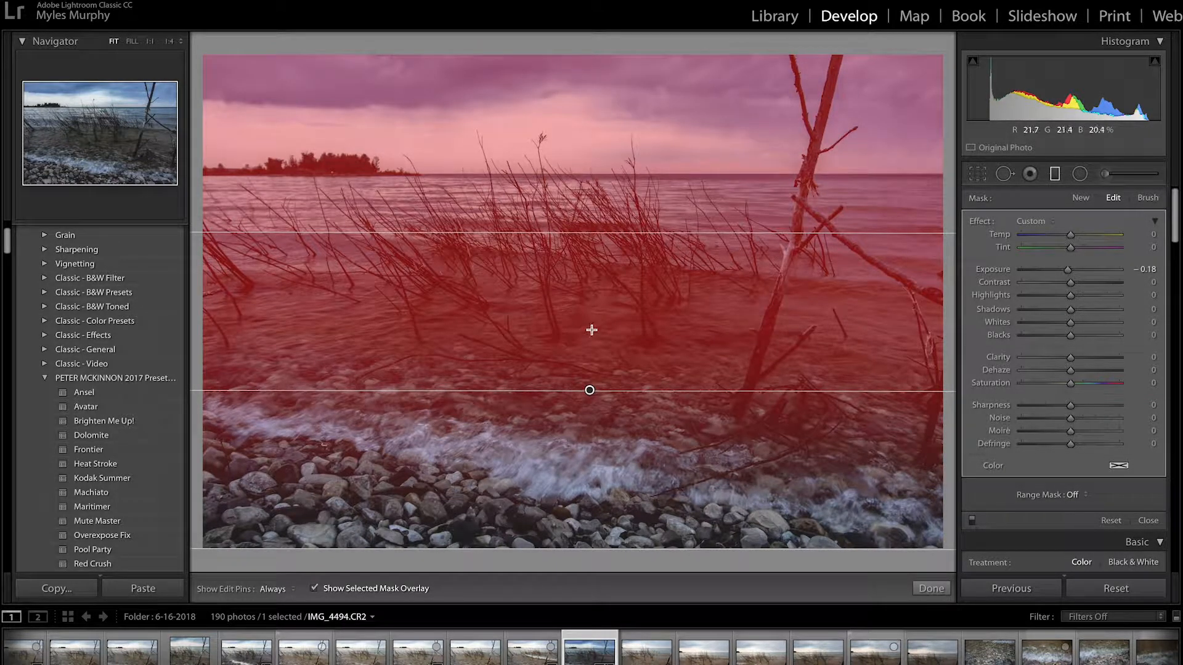
pyautogui.press('o')
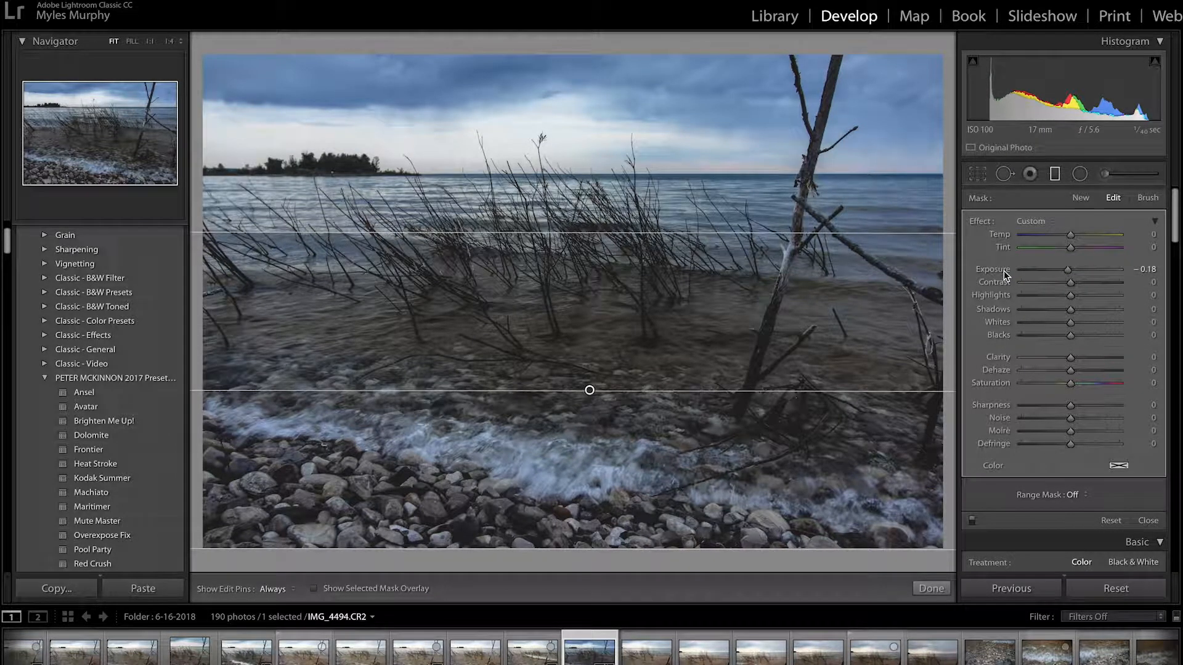
# Reset the graduated filter's effect settings, set Exposure to −0.10, Shadows to 5 and Highlights to −2, and close the filter.
pyautogui.press('alt')
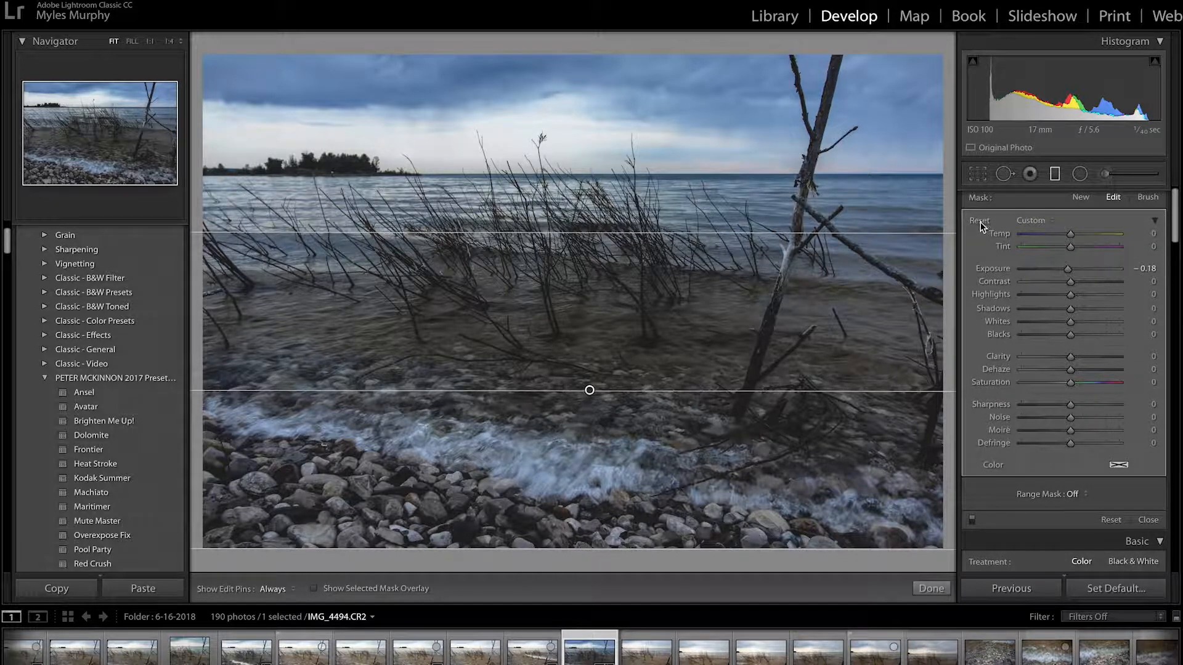
pyautogui.press('alt')
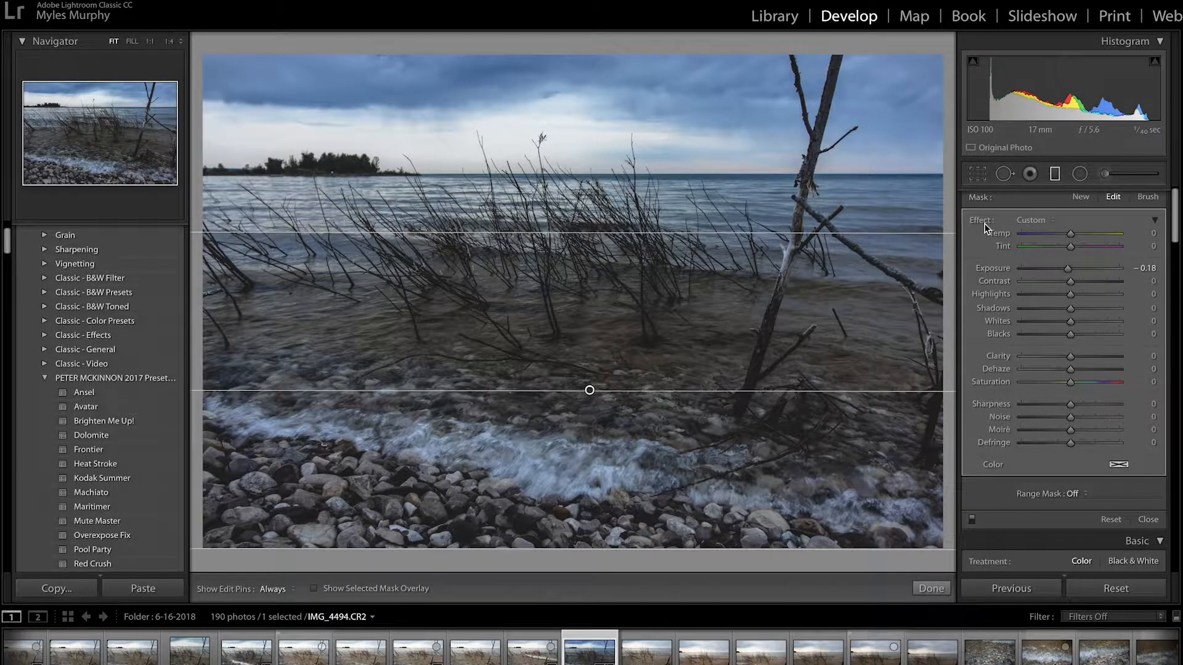
pyautogui.keyDown('alt'); pyautogui.click(979, 221); pyautogui.keyUp('alt')
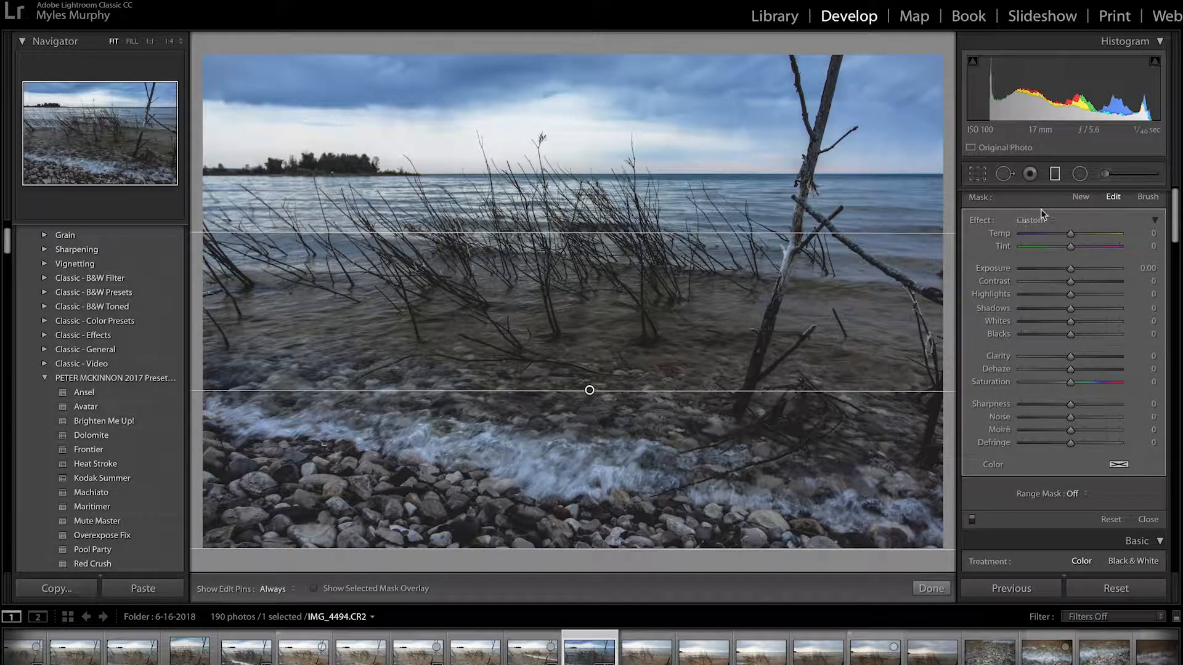
pyautogui.moveTo(1067, 270); pyautogui.dragTo(1068, 270)
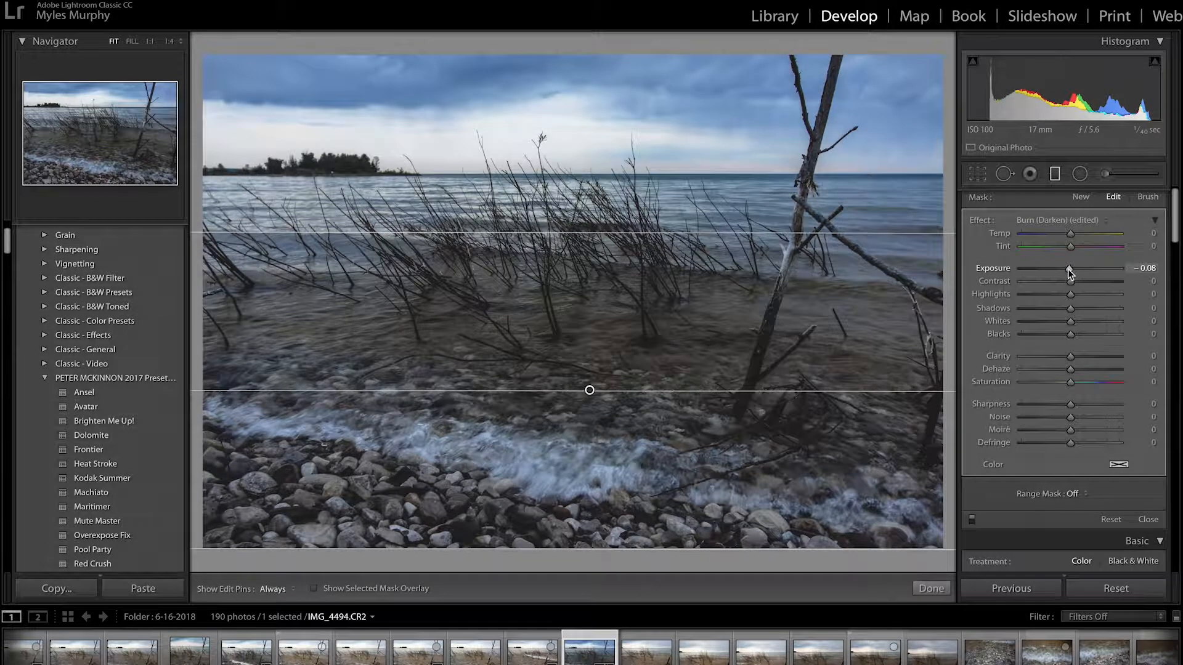
pyautogui.click(1147, 268)
pyautogui.write('-.1')
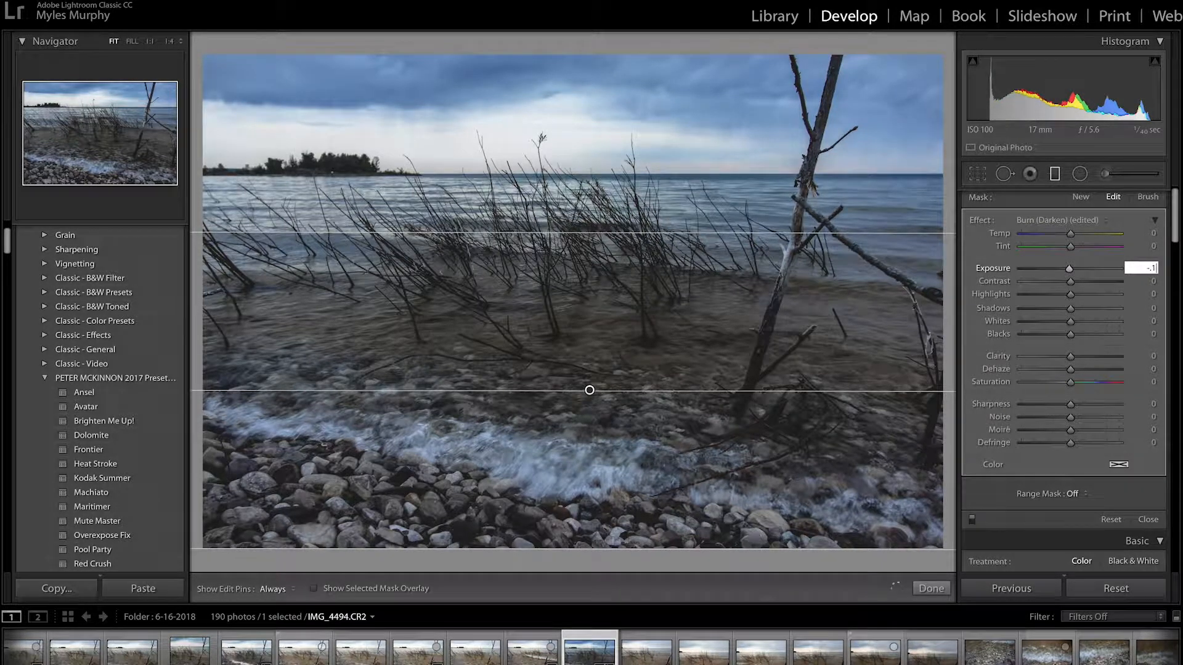
pyautogui.press('Return')
pyautogui.moveTo(1072, 311)
pyautogui.mouseDown()
pyautogui.moveTo(1082, 311)
pyautogui.moveTo(1055, 316)
pyautogui.moveTo(1072, 312)
pyautogui.mouseUp()
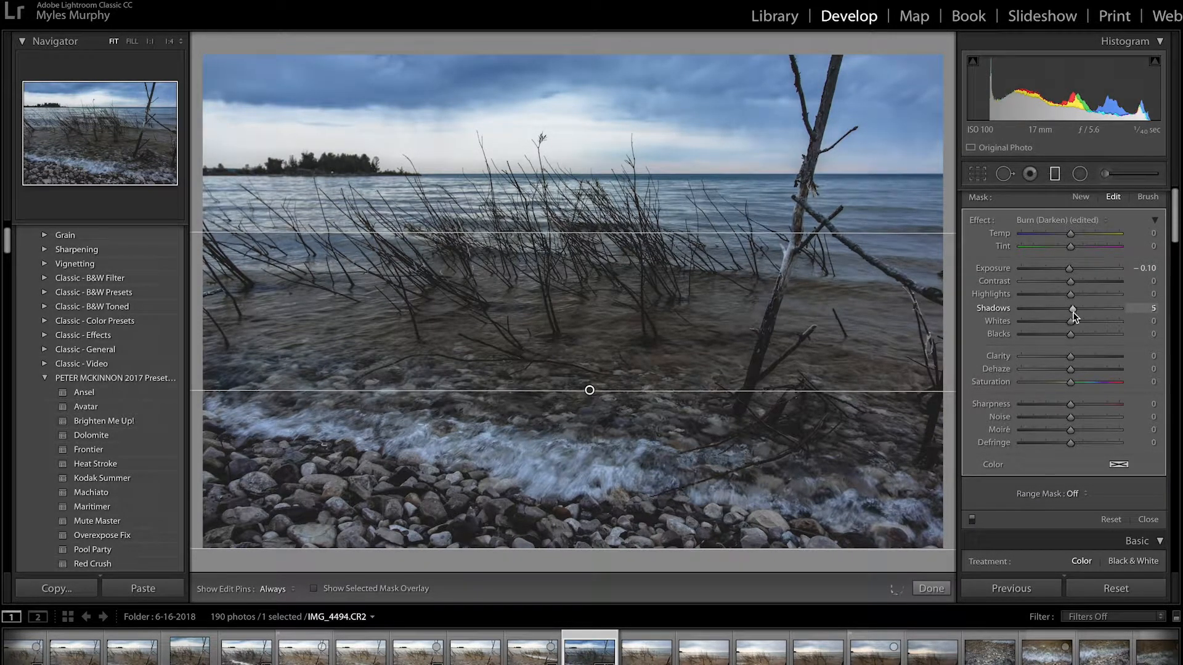
pyautogui.moveTo(1072, 313); pyautogui.dragTo(1070, 302)
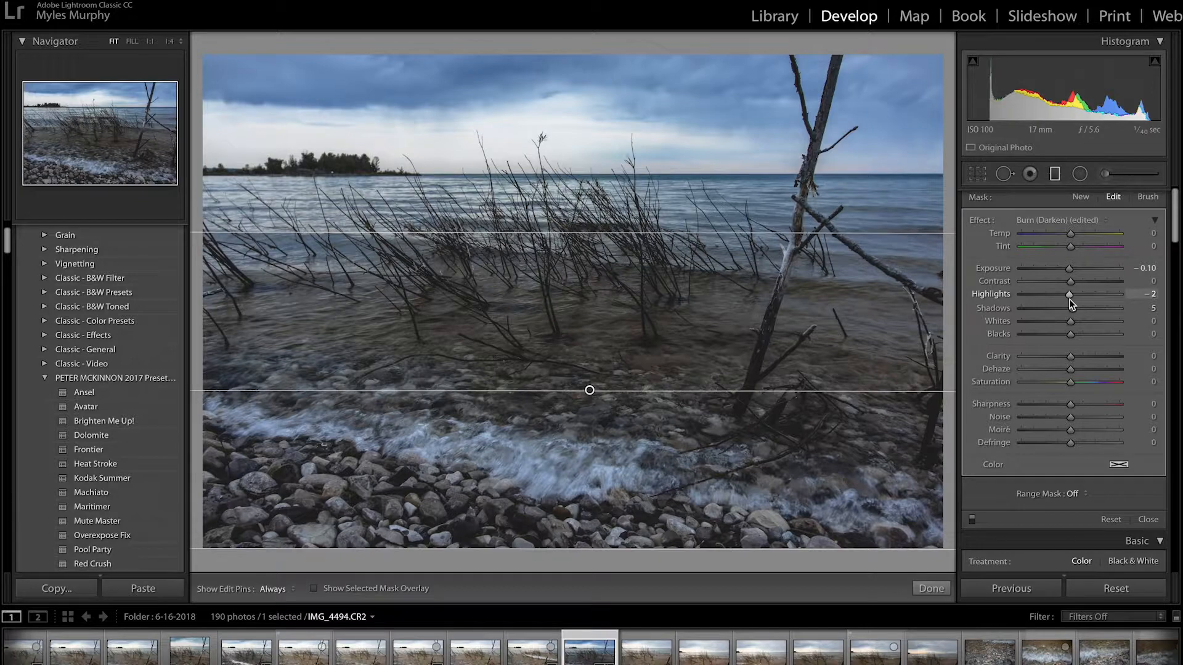
pyautogui.click(1058, 174)
# Compare the photo before and after the edits made so far.
pyautogui.press('\\')
pyautogui.press('\\')
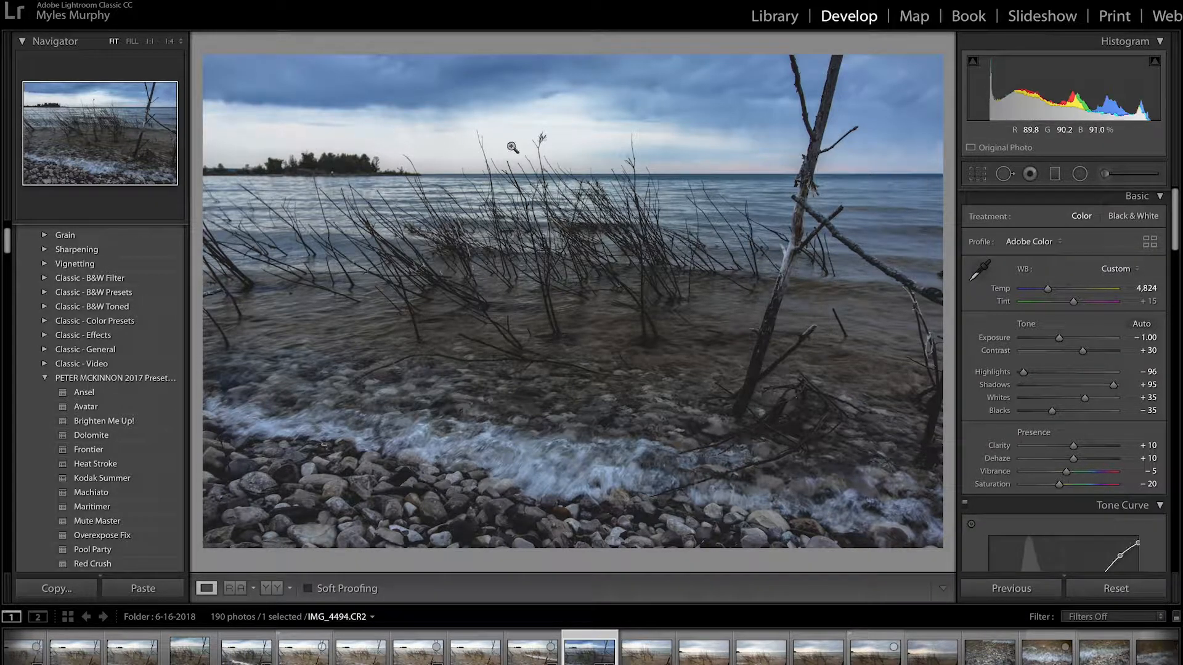
# Paint an adjustment brush mask at brush size 7.0 over the tree-covered island on the horizon, using the mask overlay as a guide.
pyautogui.click(335, 161)
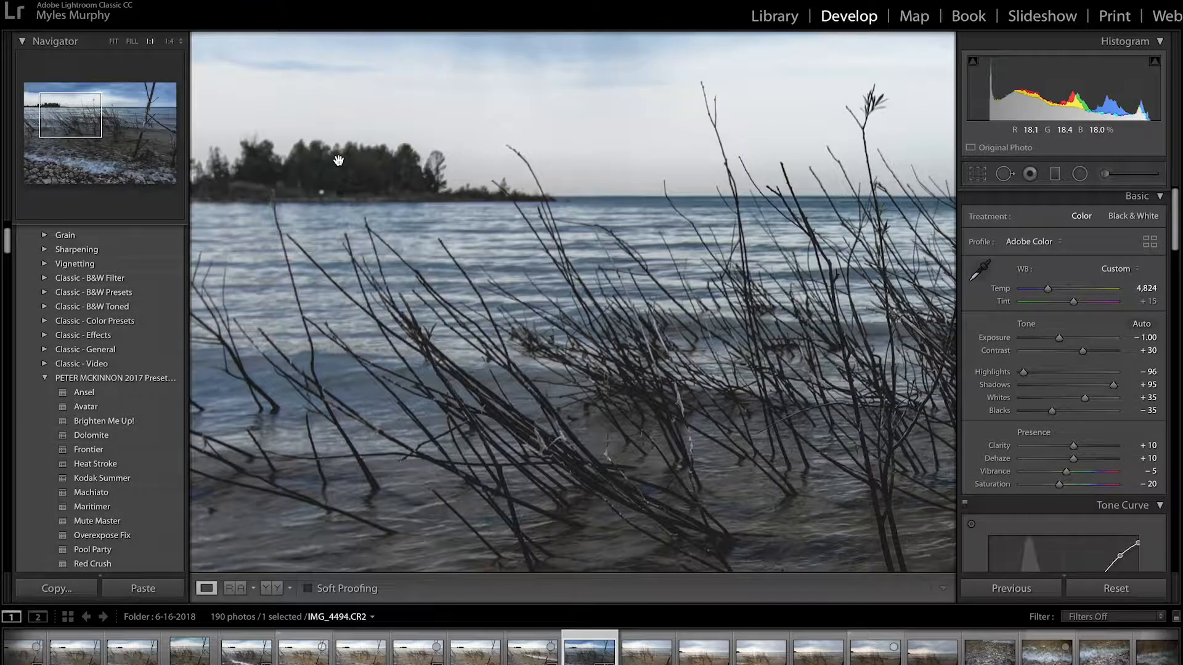
pyautogui.moveTo(319, 159); pyautogui.dragTo(586, 169)
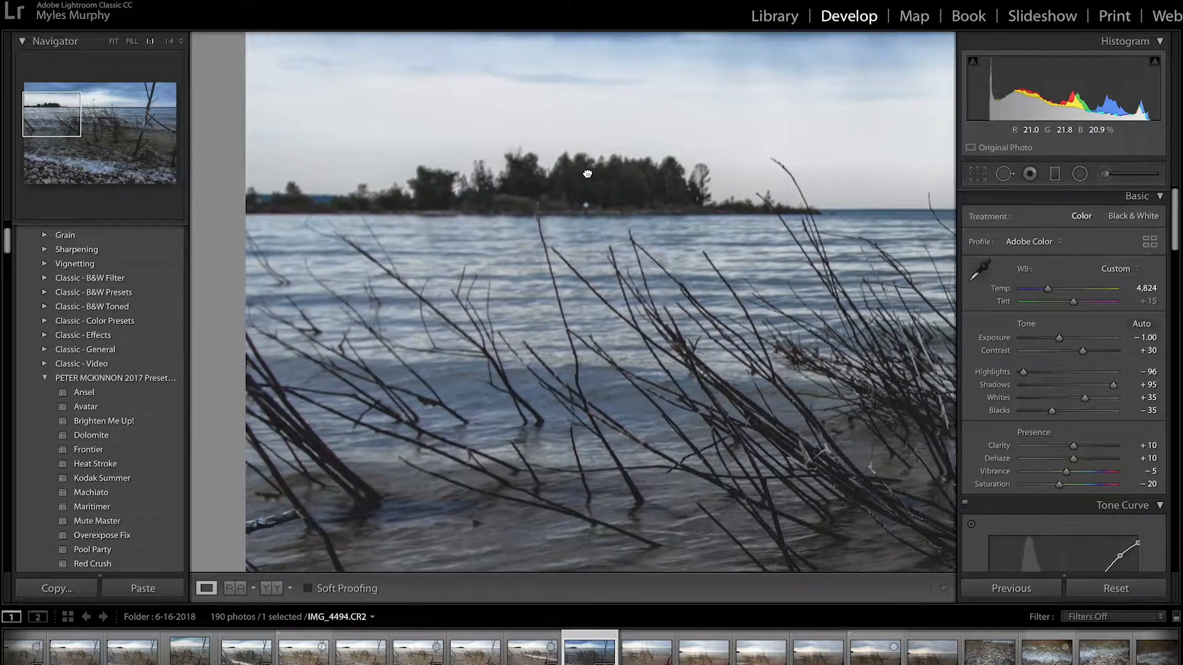
pyautogui.click(1105, 174)
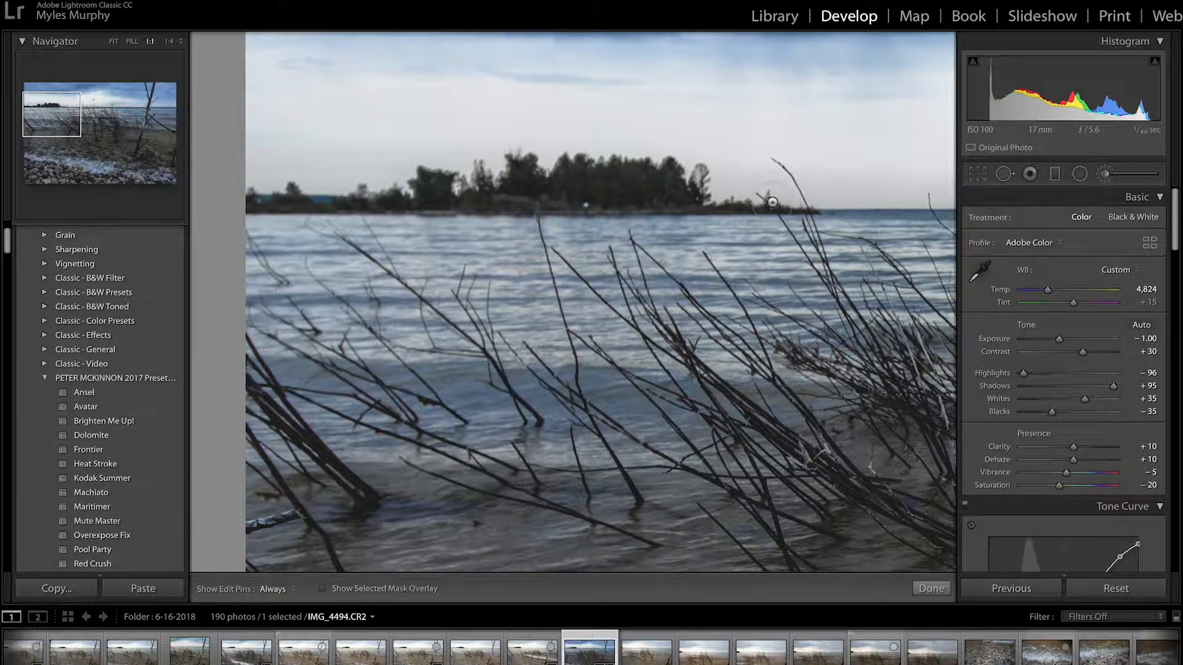
pyautogui.press('[')
pyautogui.press('[')
pyautogui.press('o')
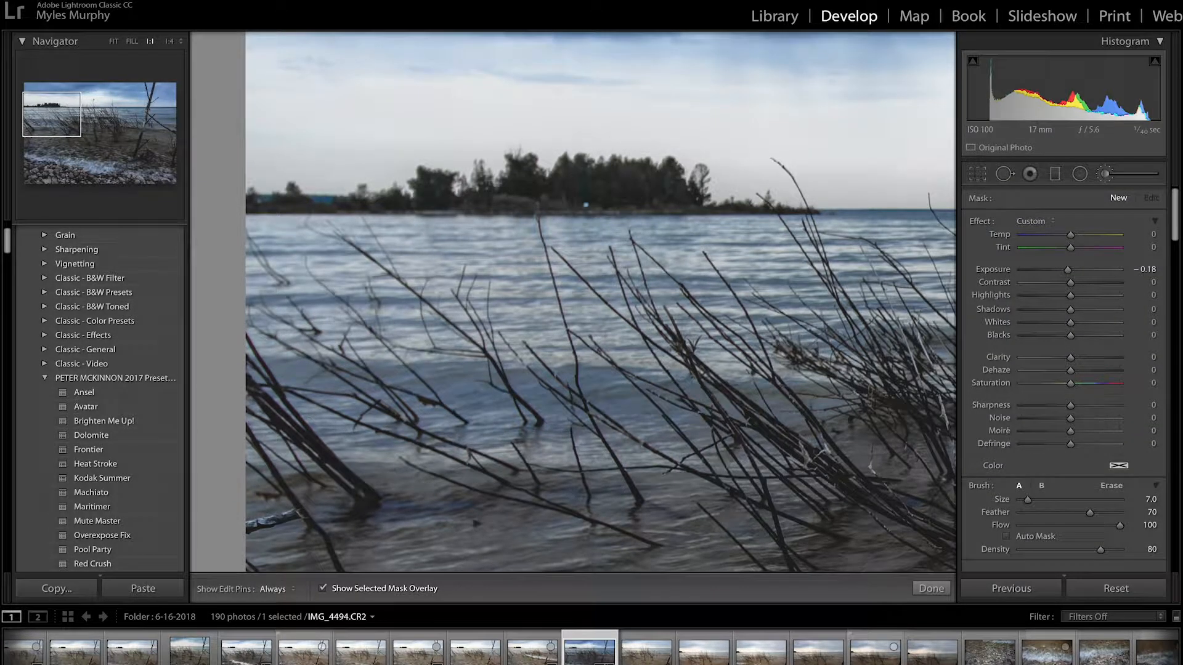
pyautogui.press('h')
pyautogui.moveTo(618, 194)
pyautogui.mouseDown()
pyautogui.moveTo(248, 203)
pyautogui.moveTo(626, 168)
pyautogui.moveTo(675, 190)
pyautogui.moveTo(696, 178)
pyautogui.moveTo(689, 206)
pyautogui.moveTo(843, 213)
pyautogui.mouseUp()
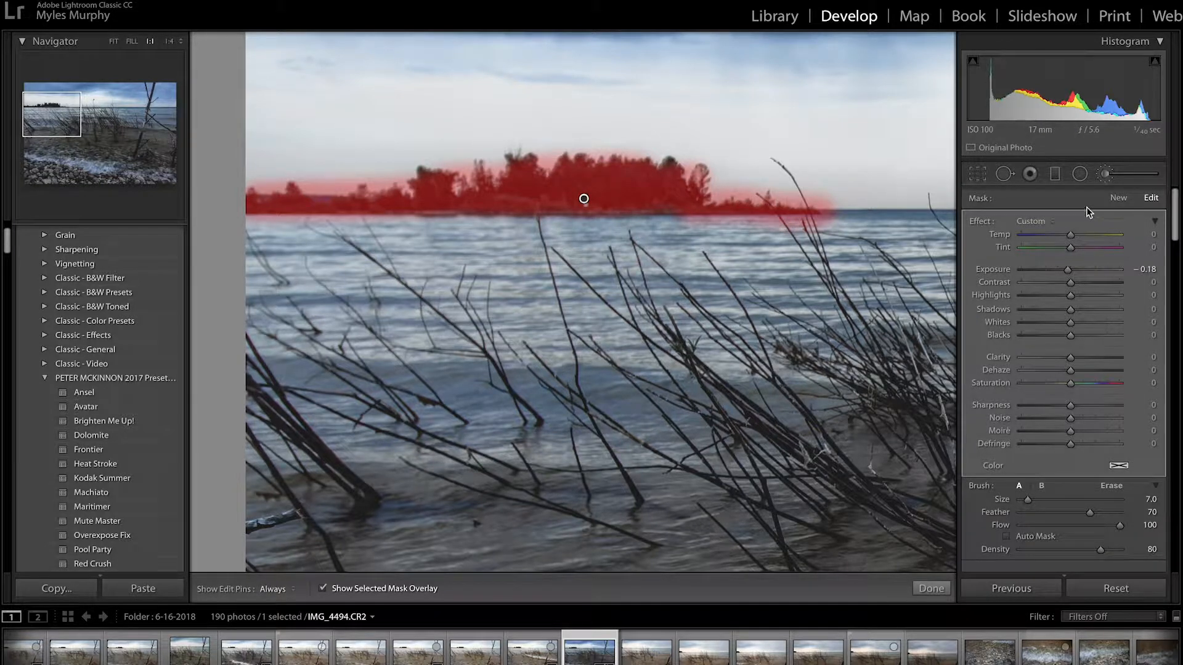
pyautogui.press('o')
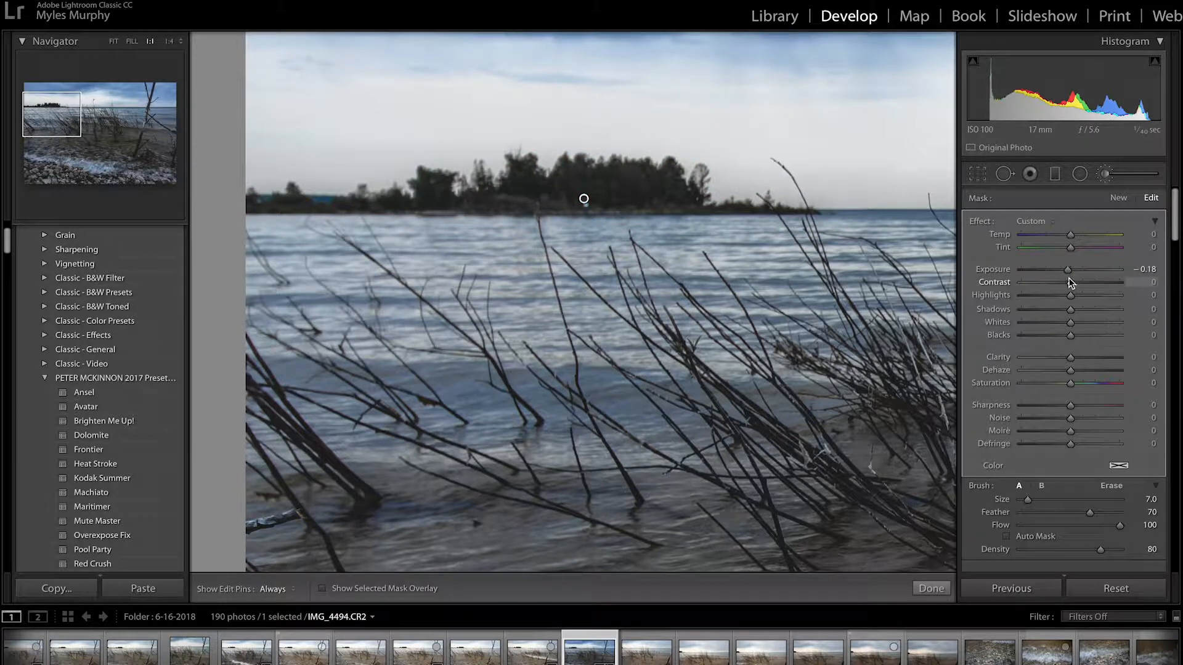
# Reset the island brush mask's effect settings and set its Exposure to −0.05.
pyautogui.press('alt')
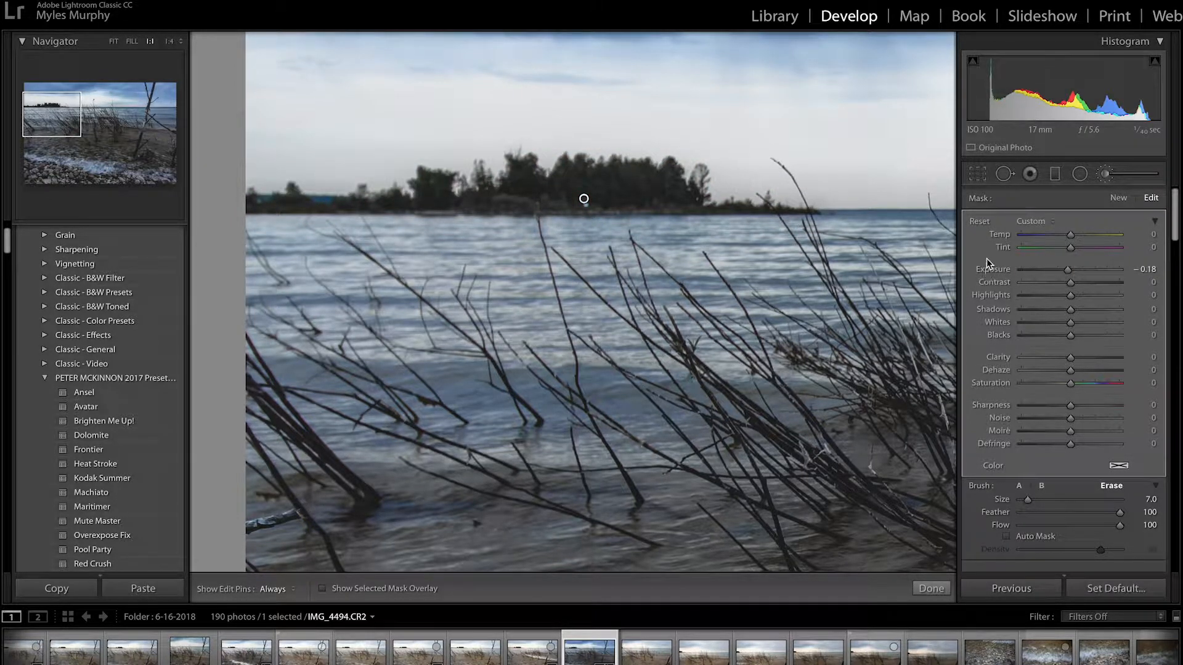
pyautogui.keyDown('alt'); pyautogui.click(978, 223); pyautogui.keyUp('alt')
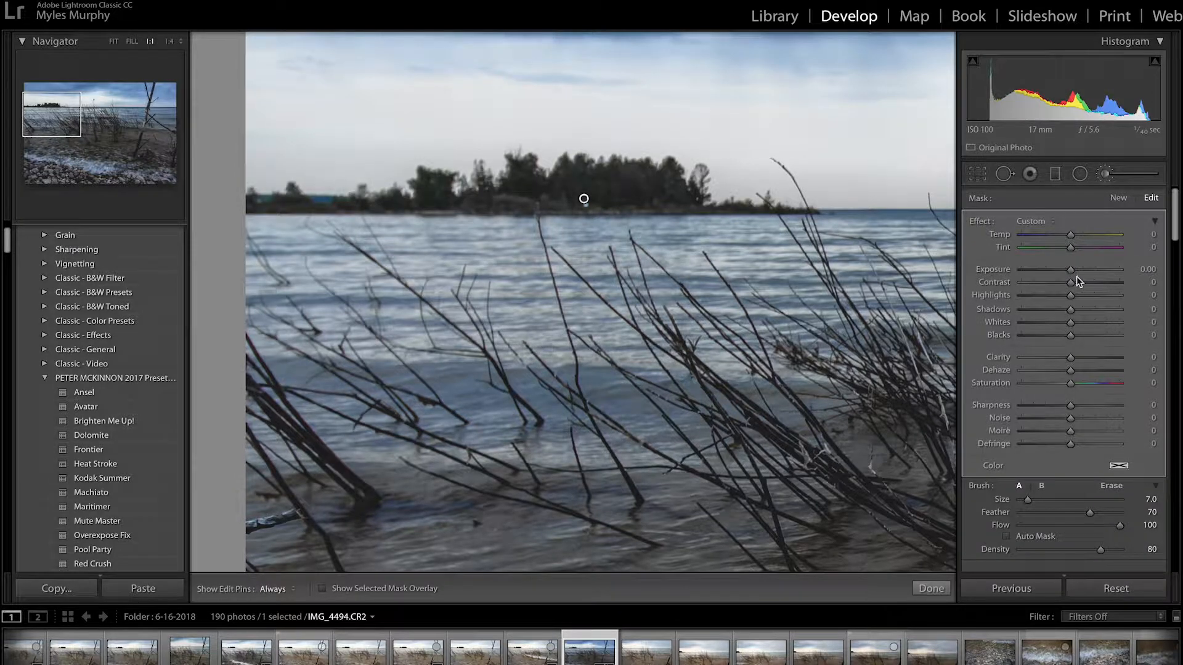
pyautogui.moveTo(1070, 271); pyautogui.dragTo(1065, 271)
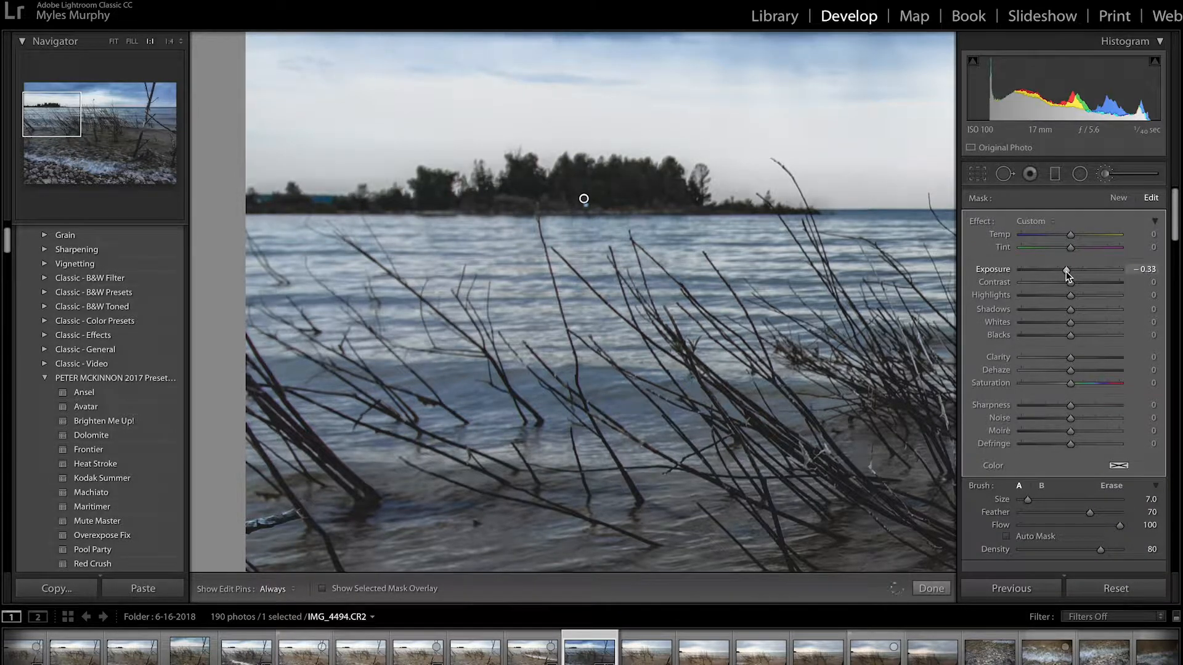
pyautogui.moveTo(1066, 271); pyautogui.dragTo(1070, 272)
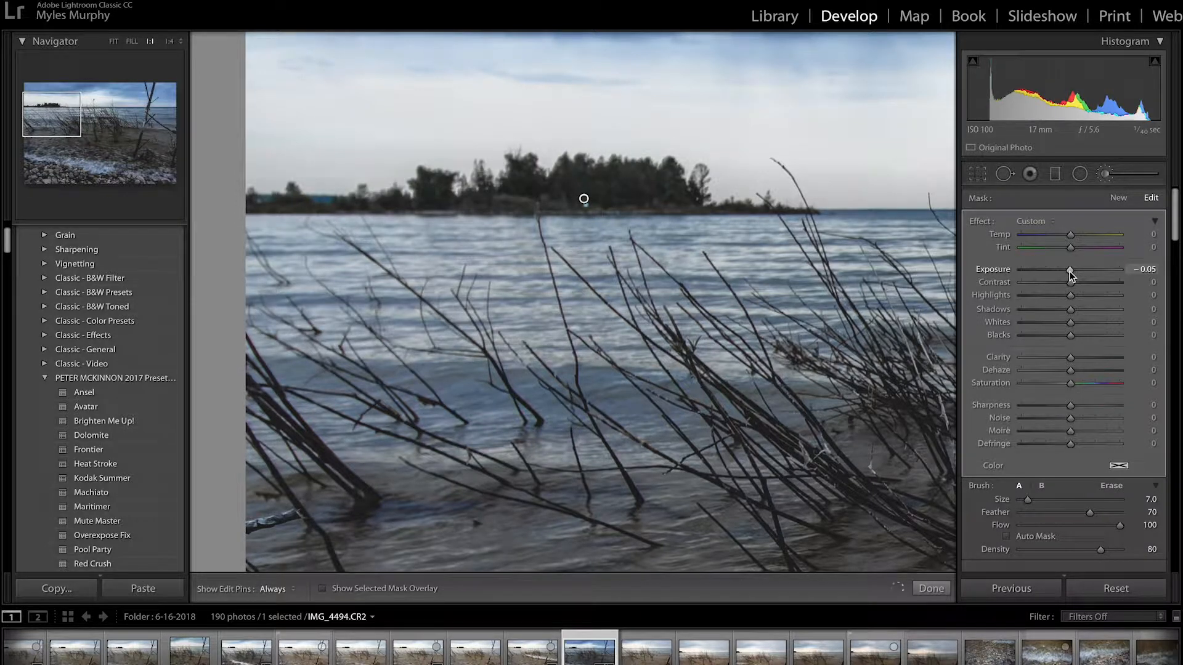
# Recheck the full photo without the brush, reselect the island's adjustment brush mask, and set its Exposure to −0.10.
pyautogui.click(1101, 176)
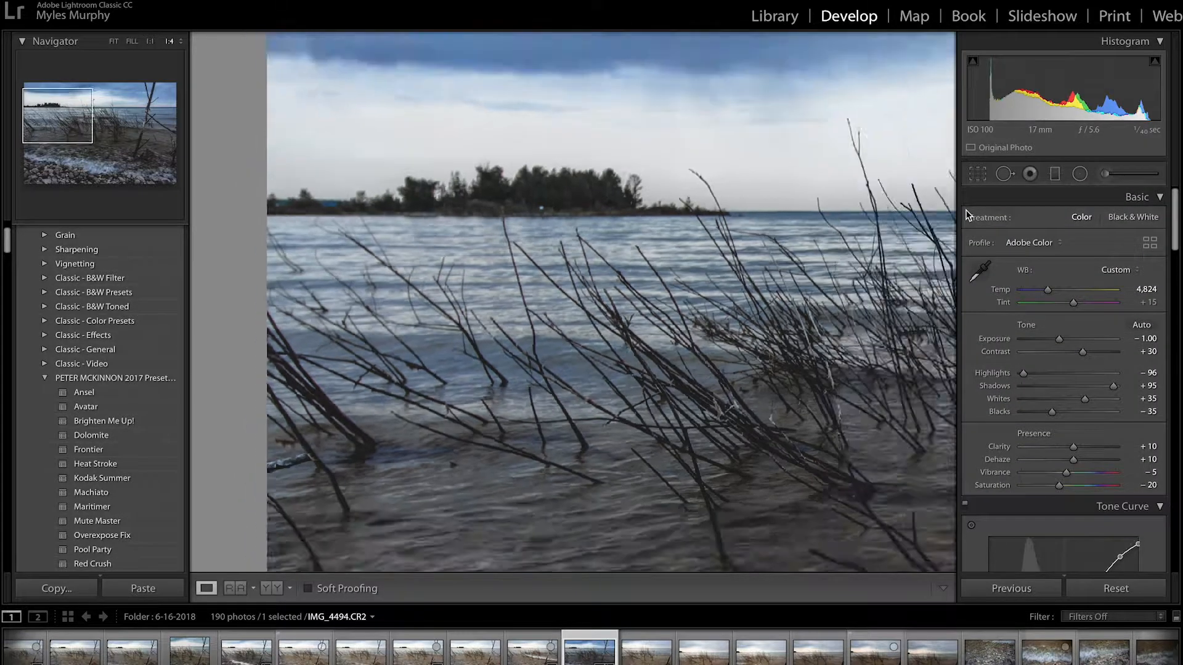
pyautogui.click(823, 187)
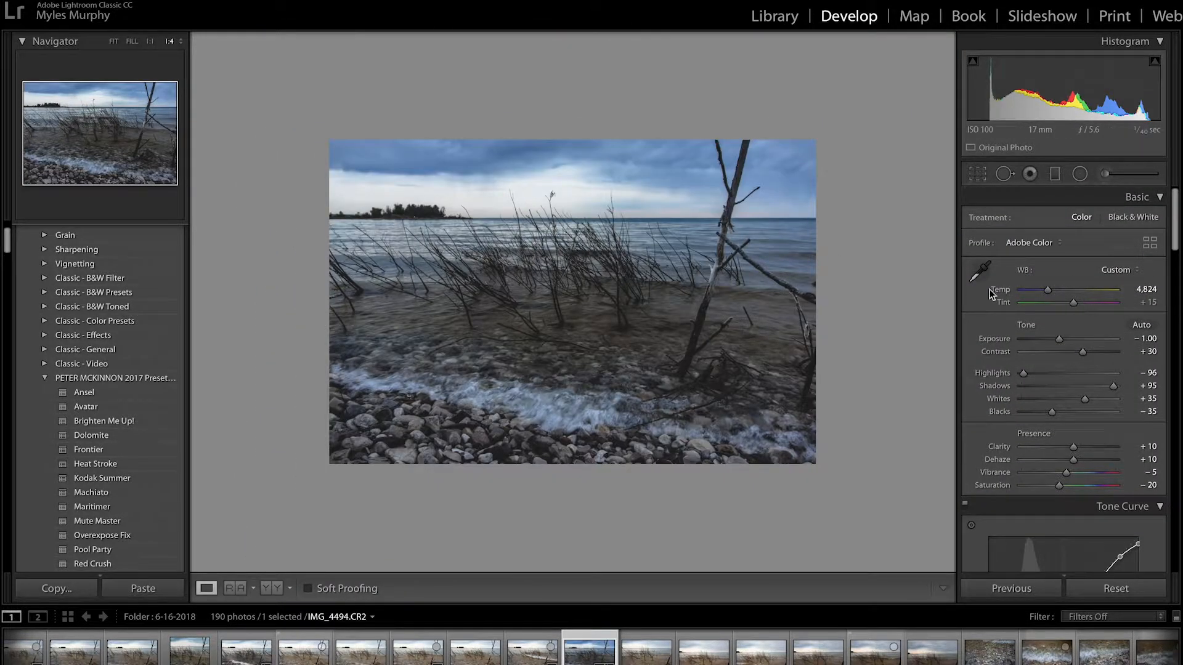
pyautogui.click(680, 244)
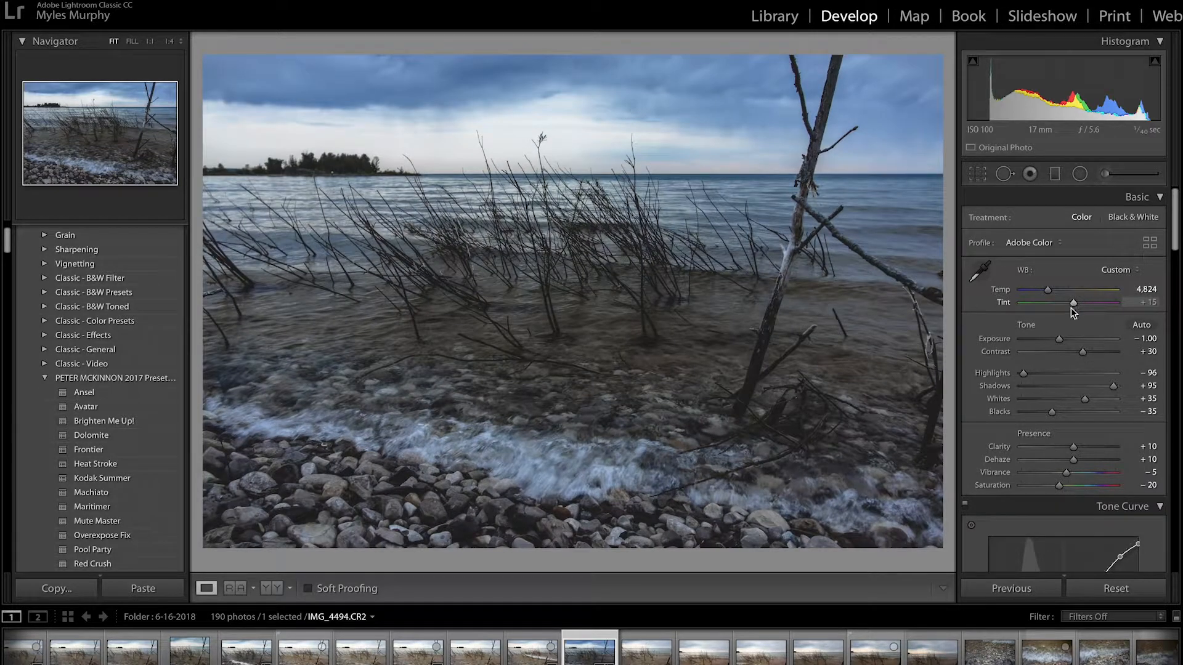
pyautogui.click(1105, 175)
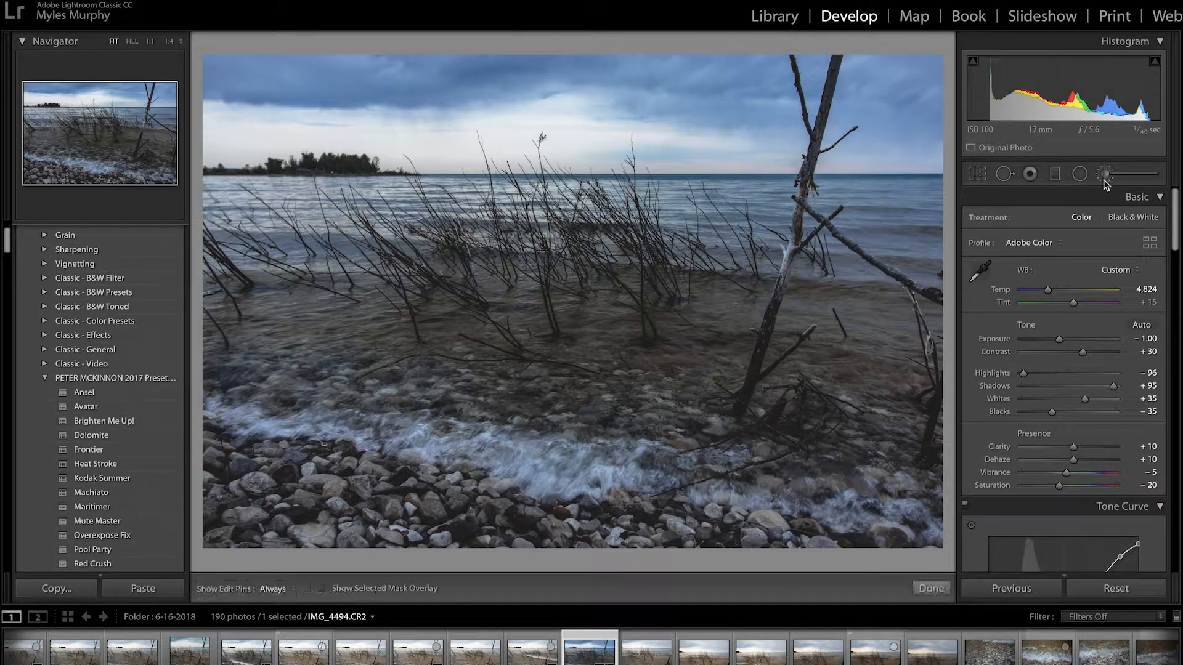
pyautogui.click(330, 172)
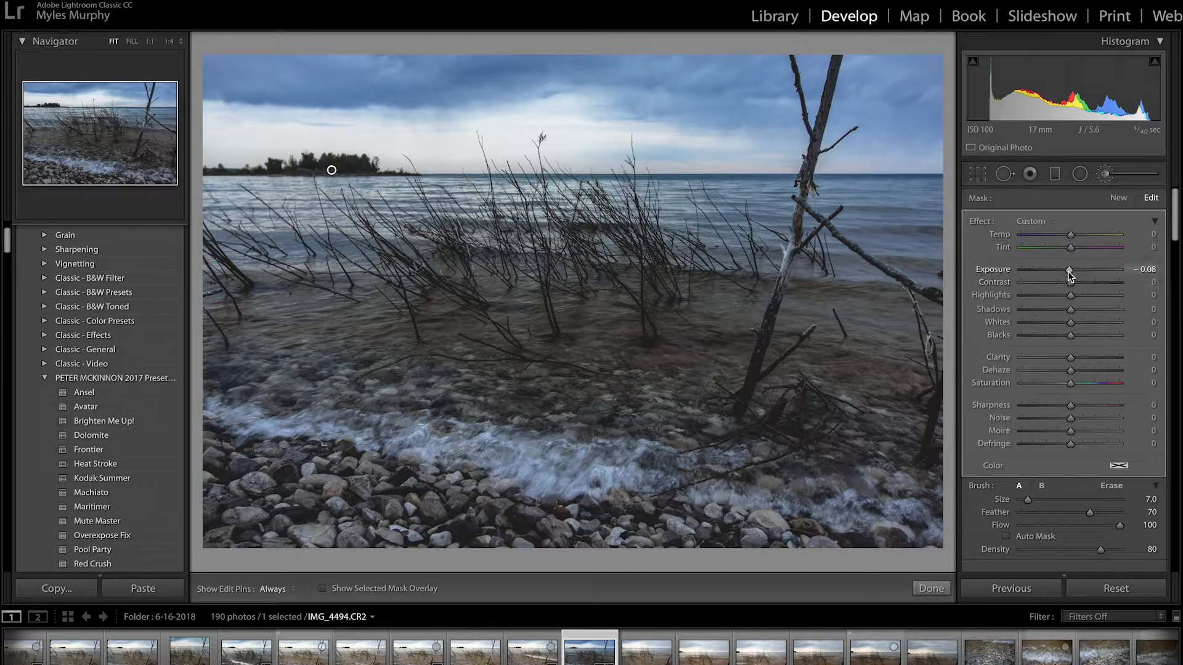
pyautogui.moveTo(1066, 272); pyautogui.dragTo(1059, 272)
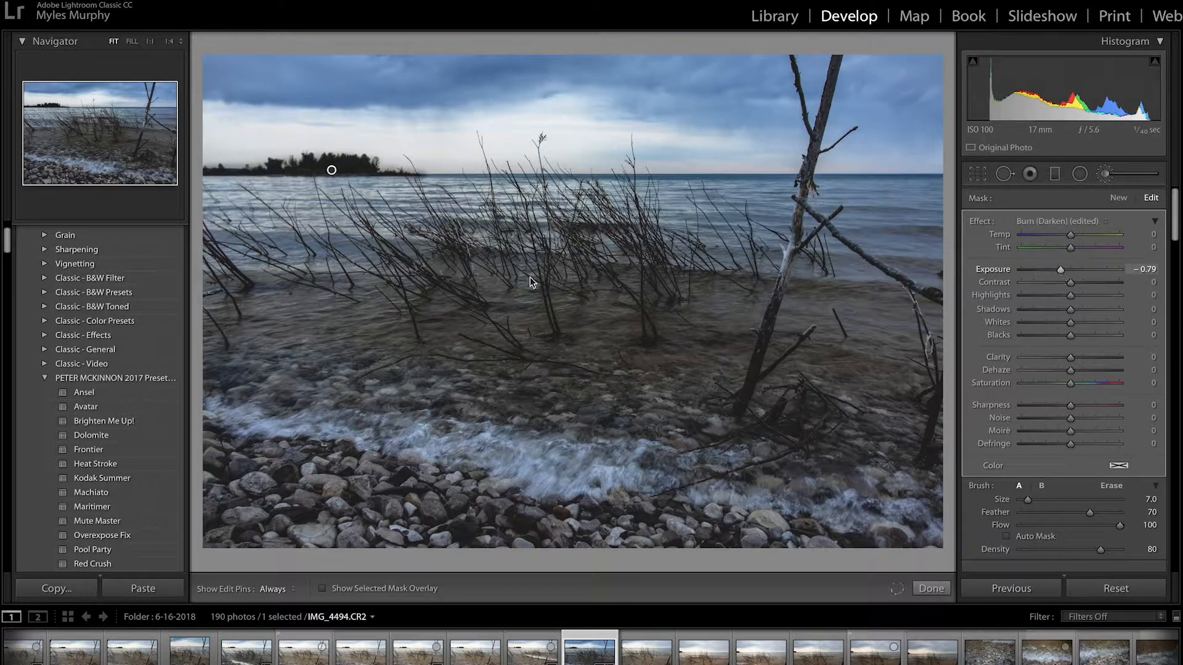
pyautogui.click(1139, 271)
pyautogui.press('BackSpace')
pyautogui.write('-.10')
pyautogui.press('Return')
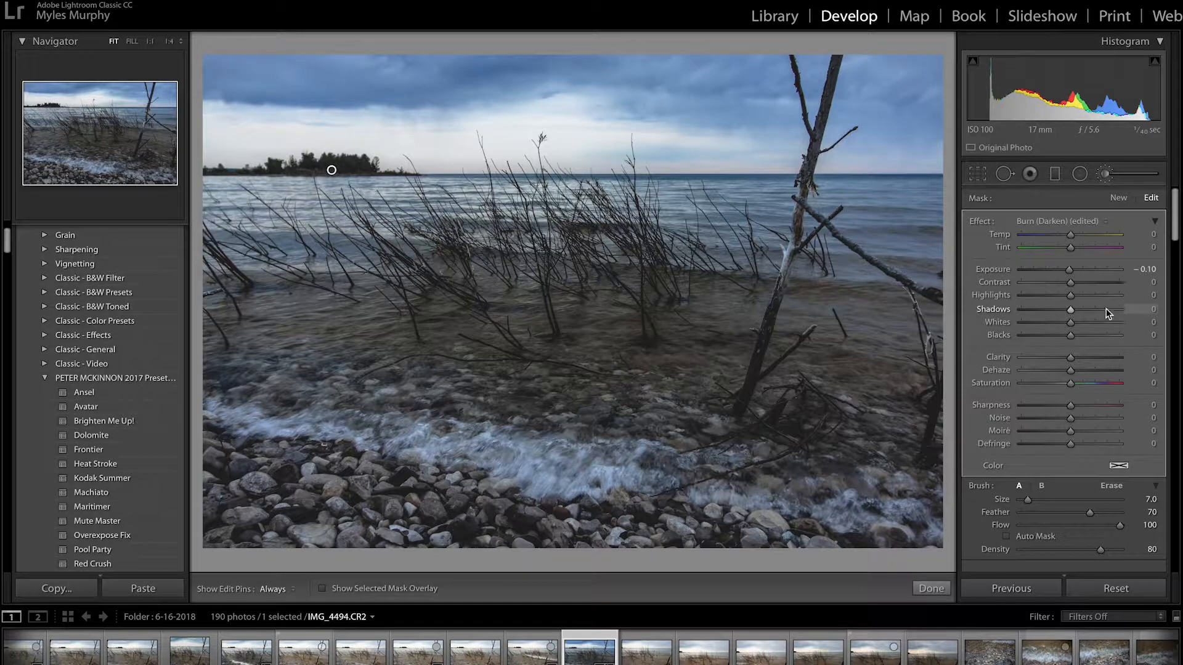
# Set the island mask's Contrast to −4 and Shadows to about −16, close the brush, and compare the photo before and after.
pyautogui.moveTo(1069, 283); pyautogui.dragTo(1068, 284)
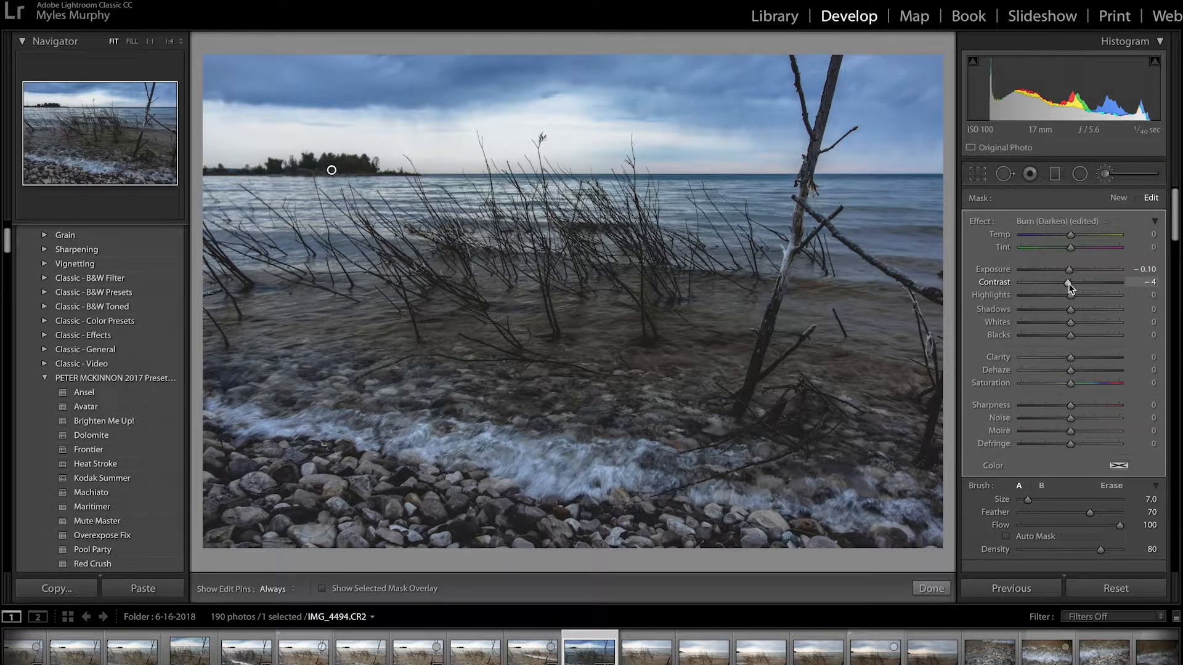
pyautogui.moveTo(1070, 312); pyautogui.dragTo(1068, 313)
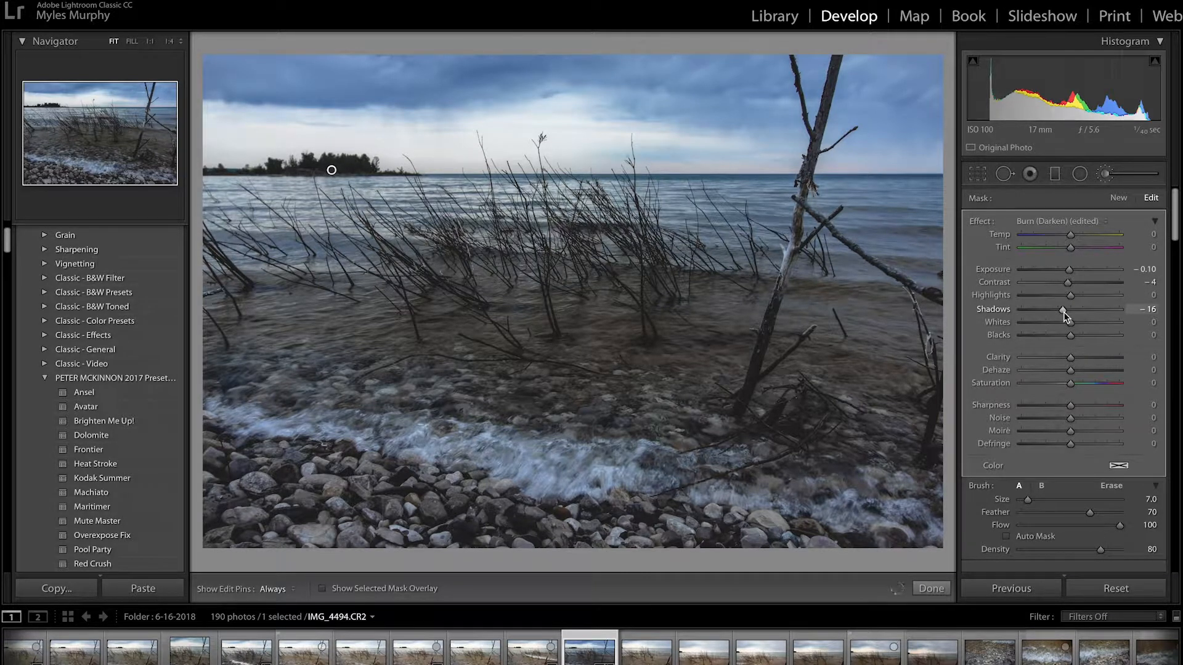
pyautogui.moveTo(1063, 312); pyautogui.dragTo(1066, 334)
pyautogui.click(1100, 178)
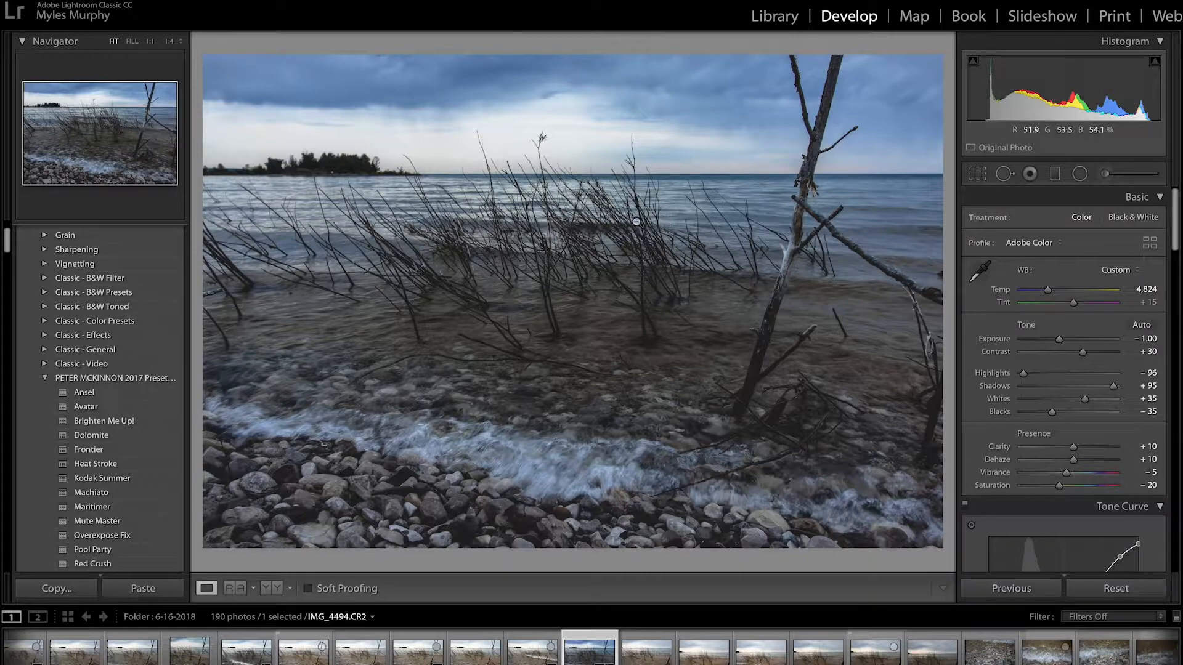
pyautogui.press('\\')
pyautogui.press('\\')
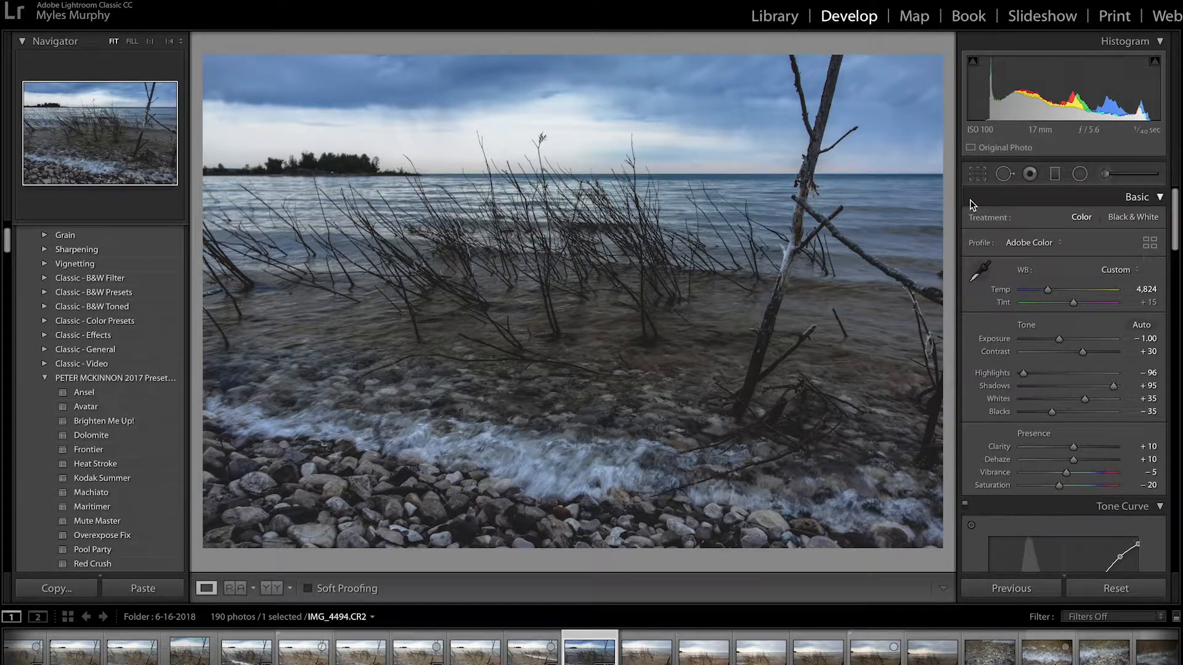
# Crop the photo to a 1 x 1 aspect with the bare tree near the right-hand third line, and compare before and after.
pyautogui.click(978, 175)
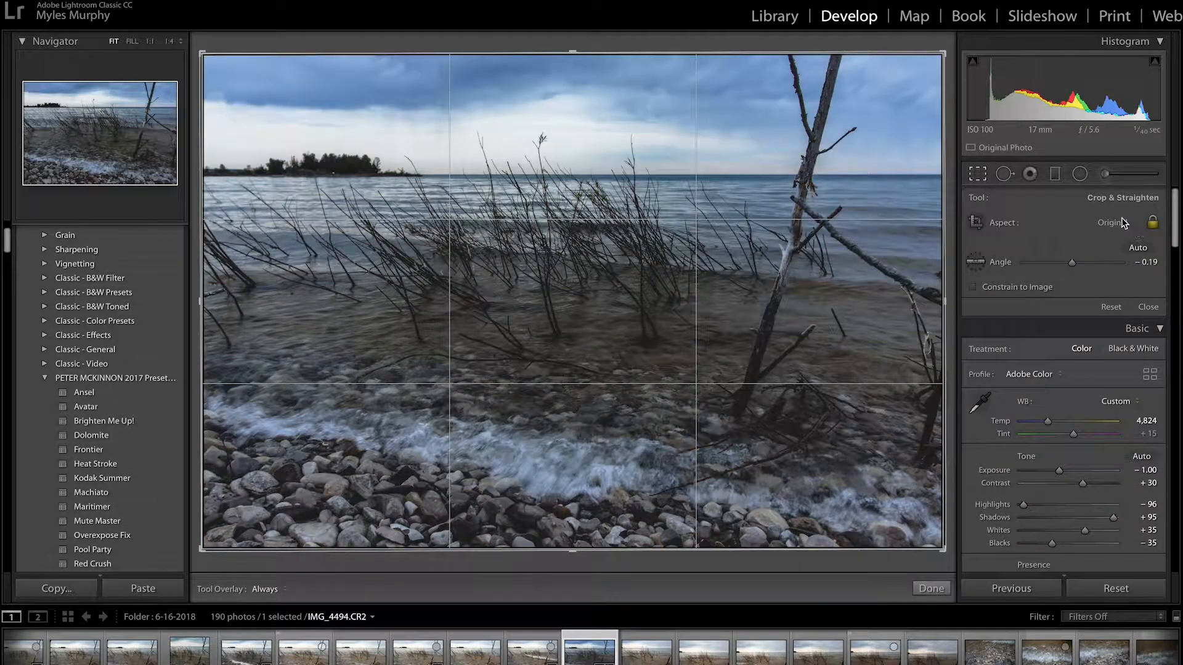
pyautogui.click(1122, 223)
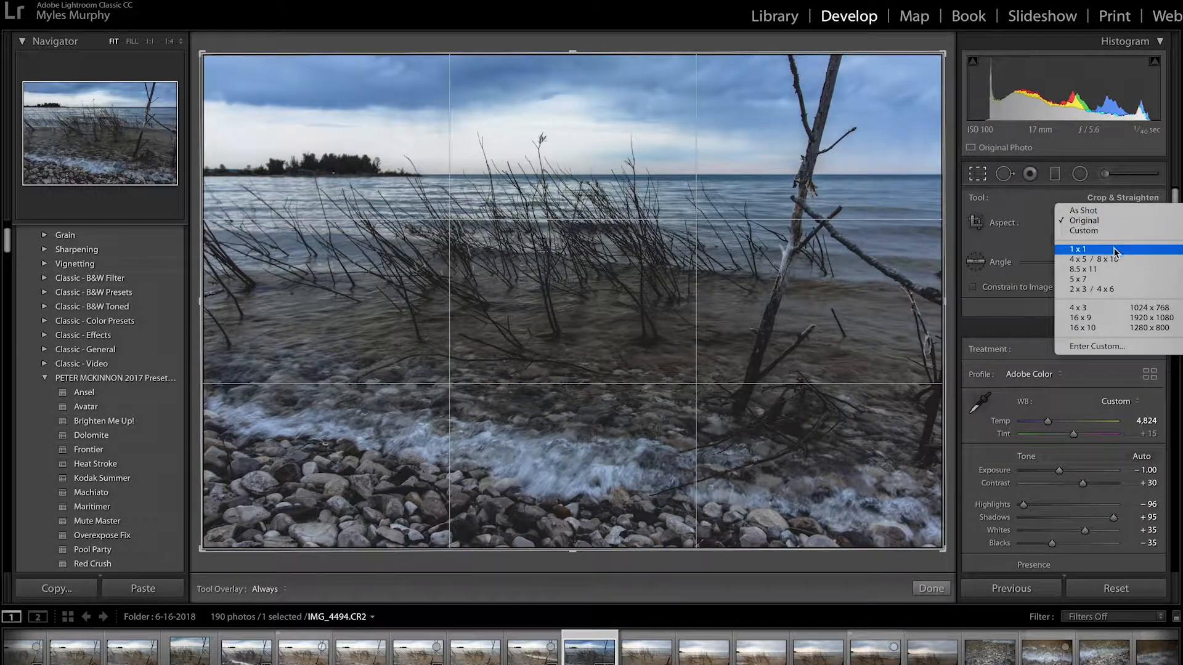
pyautogui.click(1118, 253)
pyautogui.moveTo(580, 304); pyautogui.dragTo(548, 305)
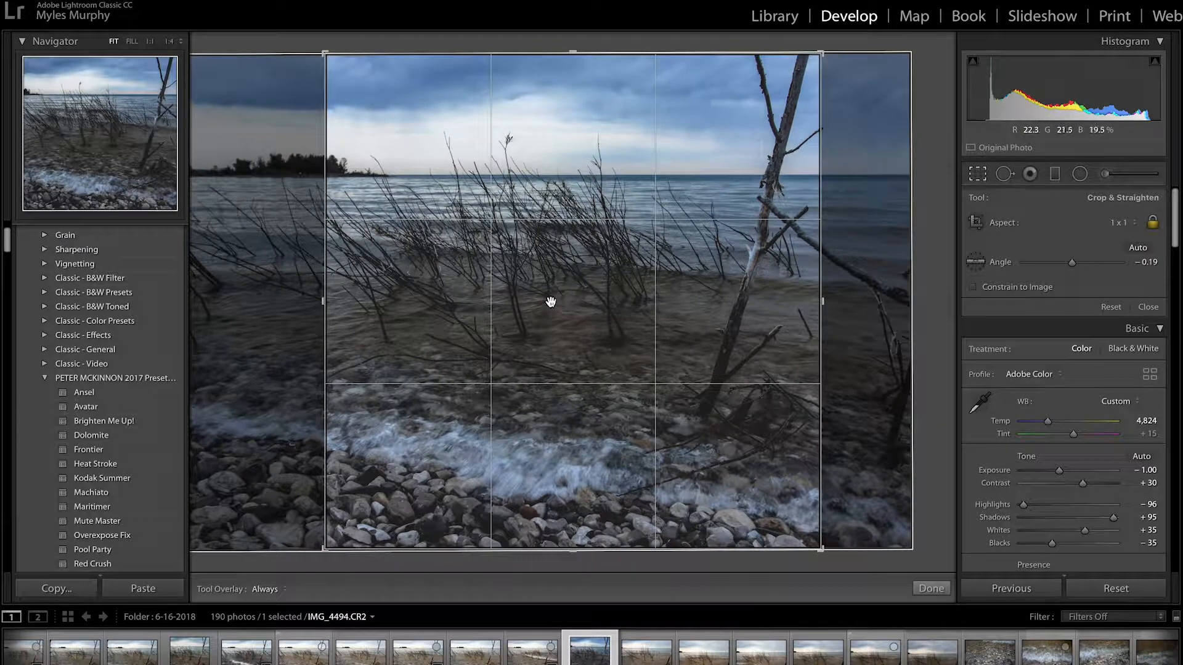
pyautogui.moveTo(550, 304); pyautogui.dragTo(534, 302)
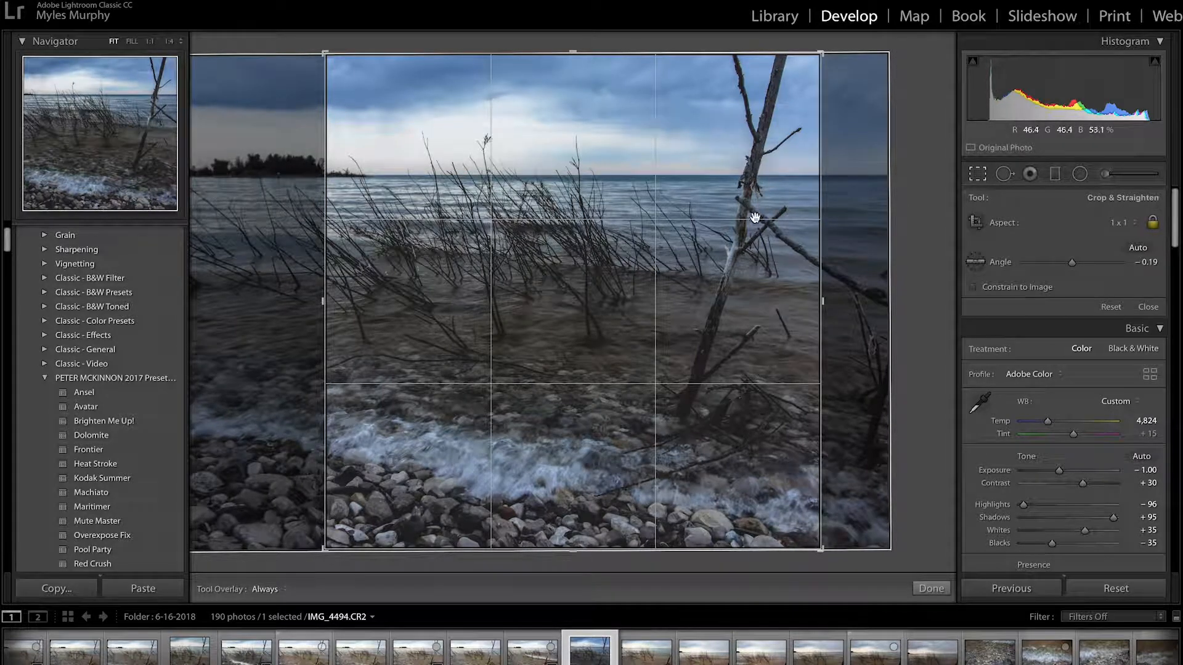
pyautogui.moveTo(756, 209); pyautogui.dragTo(730, 222)
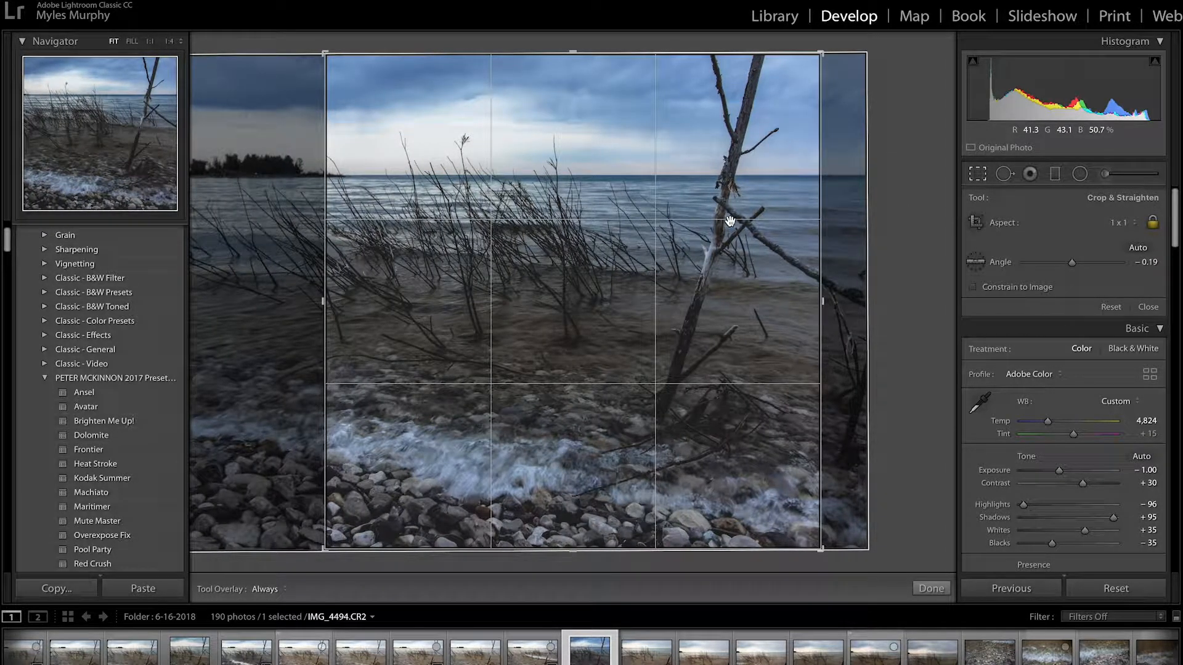
pyautogui.press('Return')
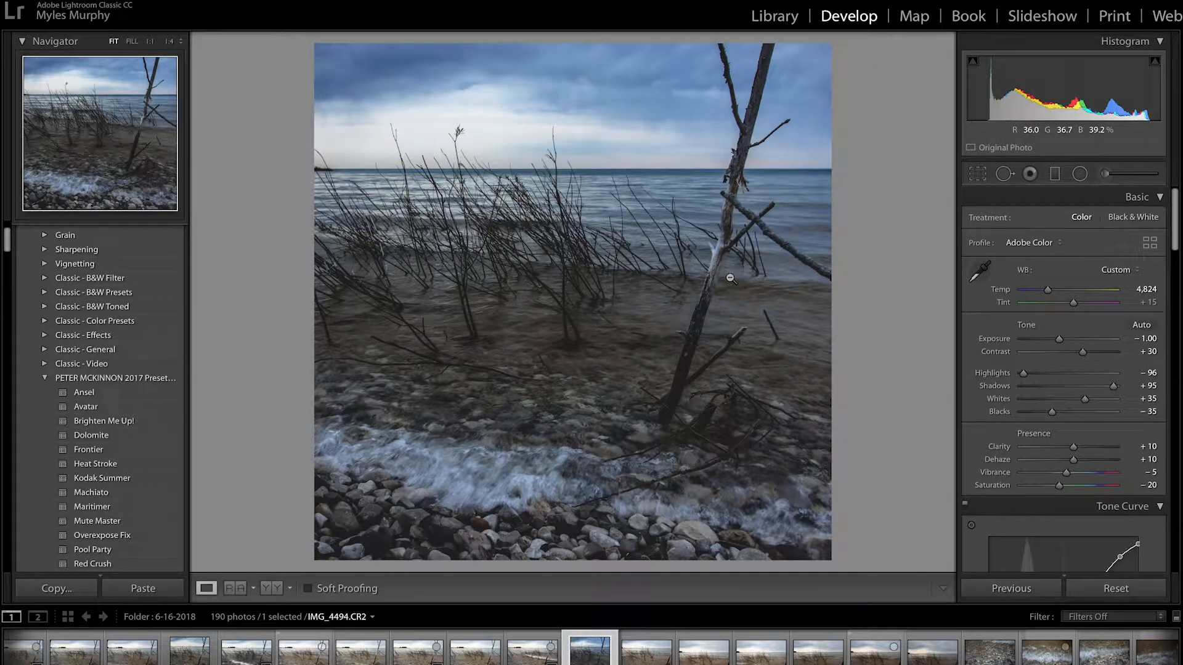
pyautogui.press('\\')
pyautogui.press('\\')
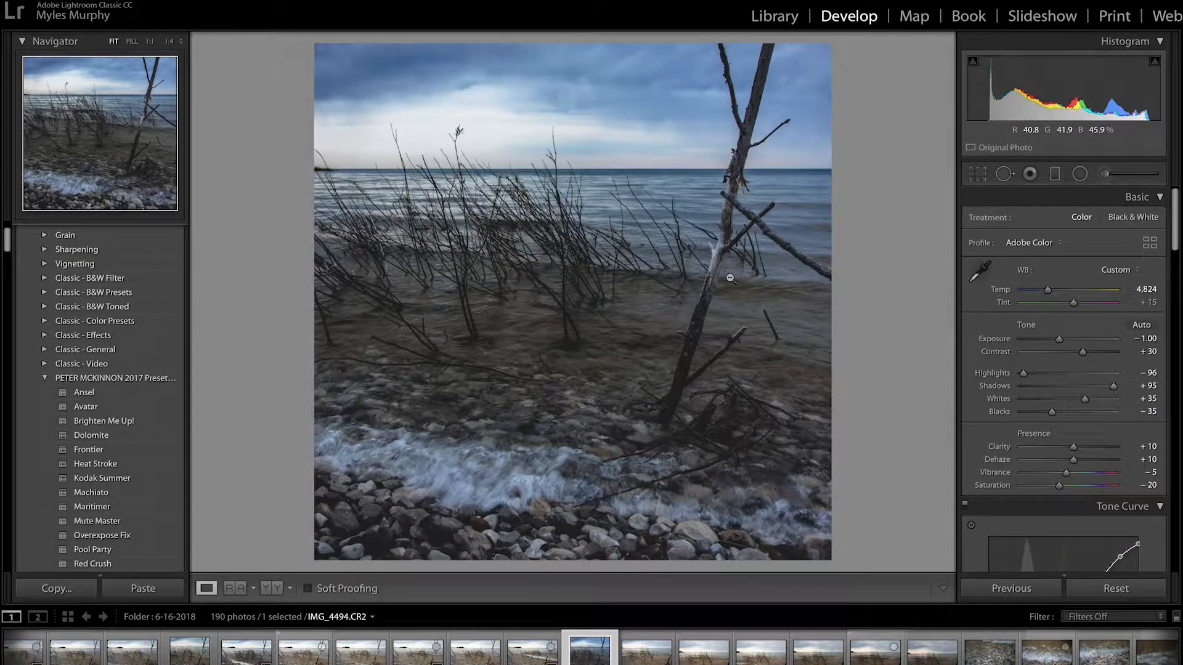